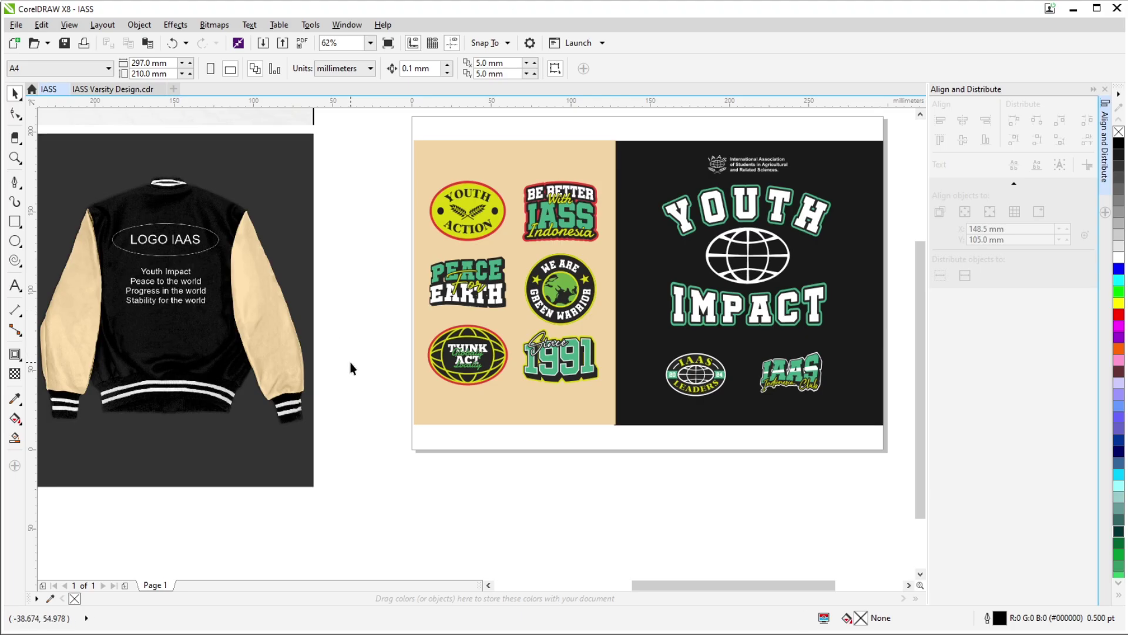
# Step: Open the front sleeve patch artwork for editing, then return to the varsity mockup
pyautogui.scroll(2, 591, 228)
pyautogui.scroll(2, 600, 297)
pyautogui.scroll(-1, 552, 302)
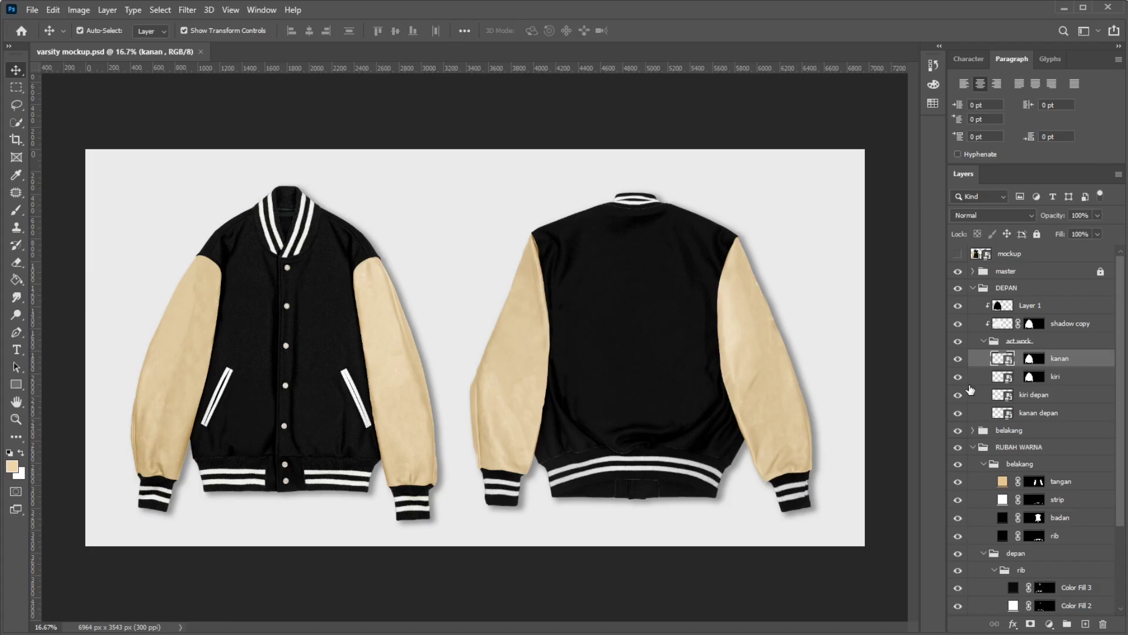
pyautogui.click(1002, 305)
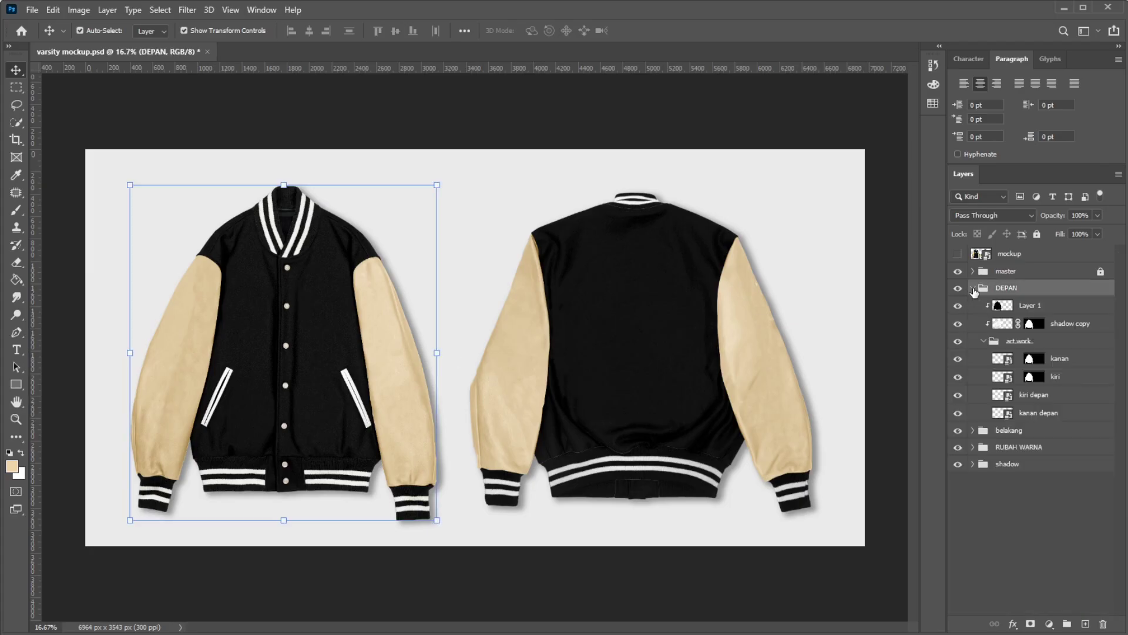
pyautogui.doubleClick(1002, 305)
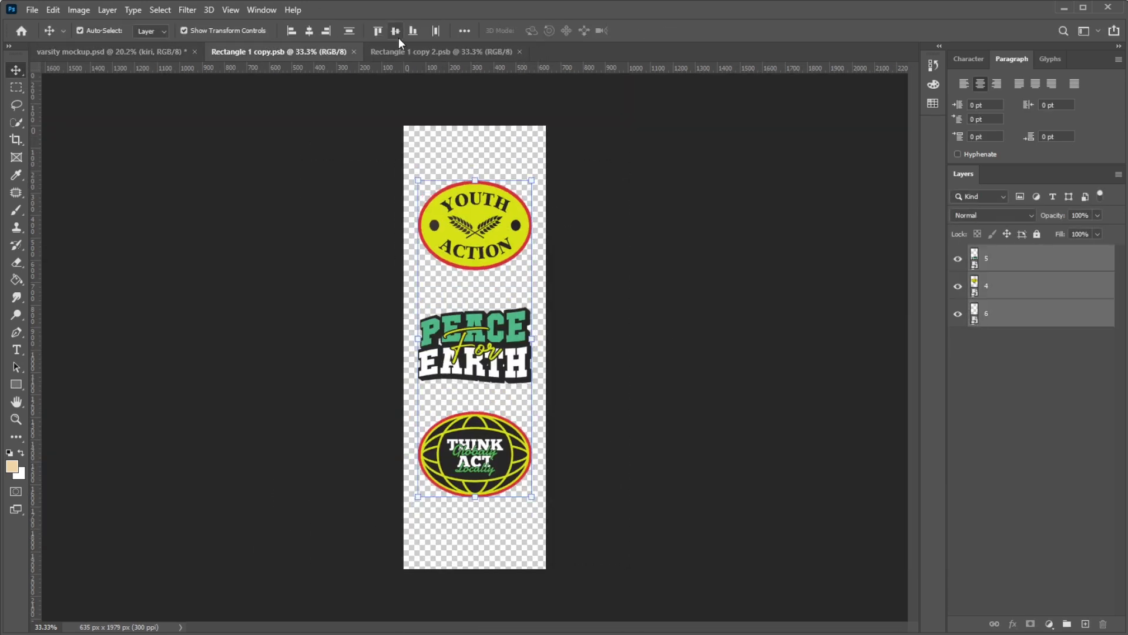
pyautogui.click(97, 52)
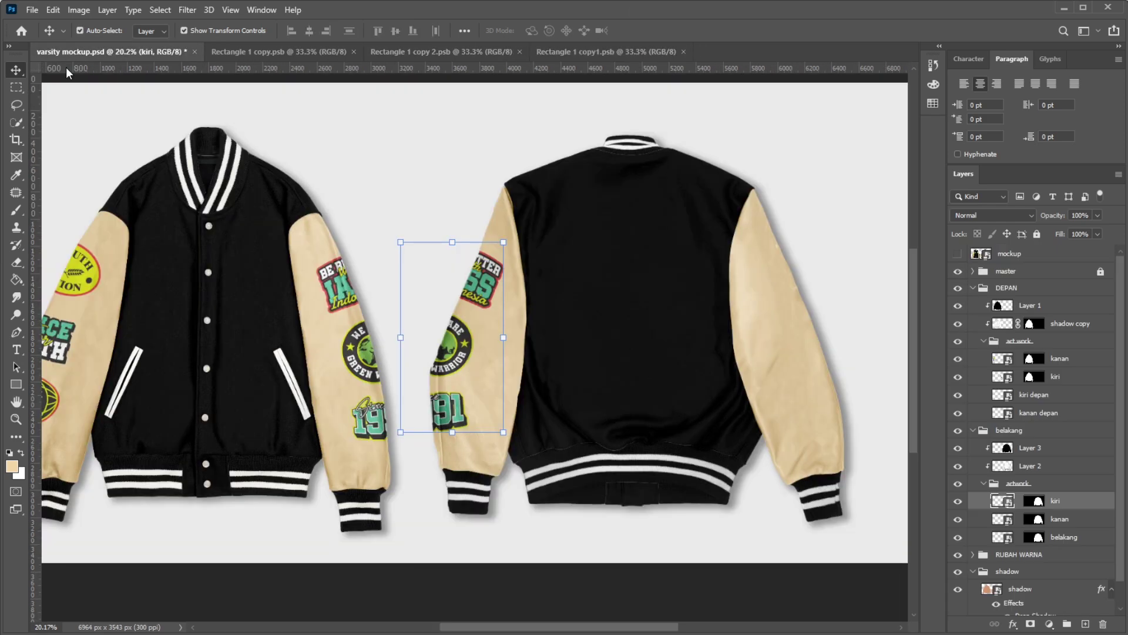
# Step: Open the kanan sleeve artwork and place 1b.png (YOUTH IMPACT) across the jacket back
pyautogui.click(1057, 419)
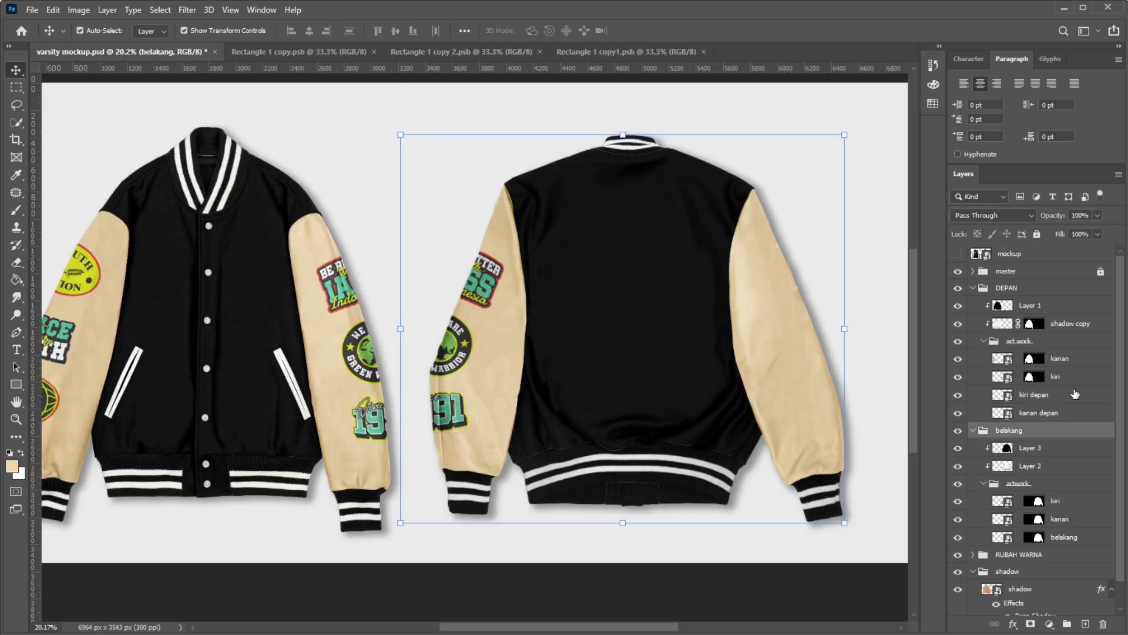
pyautogui.doubleClick(1002, 359)
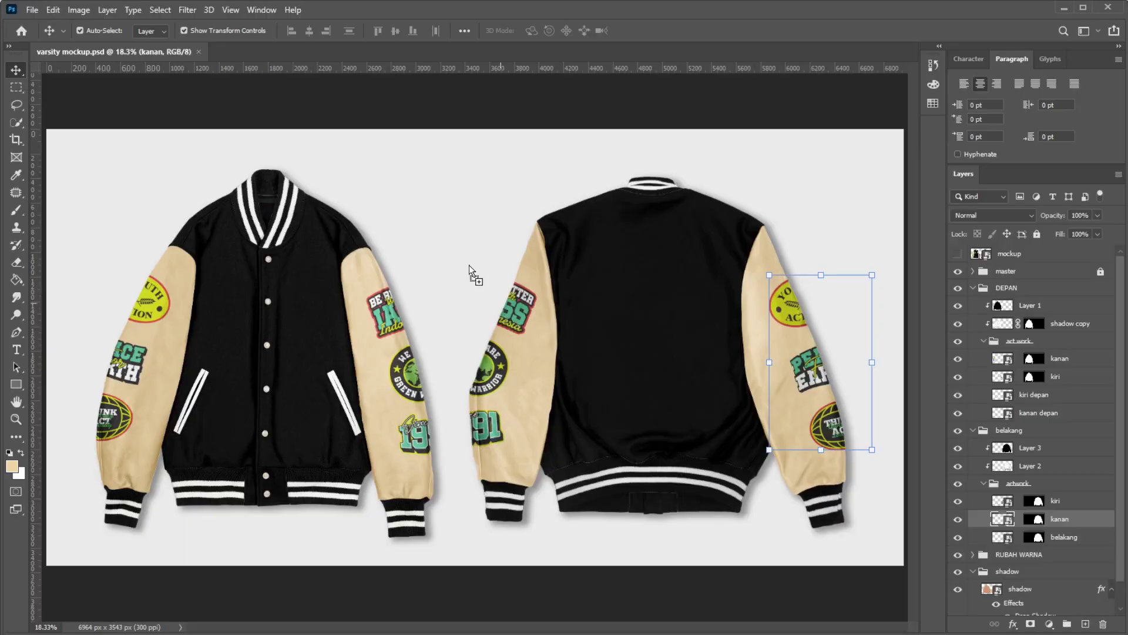
pyautogui.moveTo(266, 211); pyautogui.dragTo(469, 269)
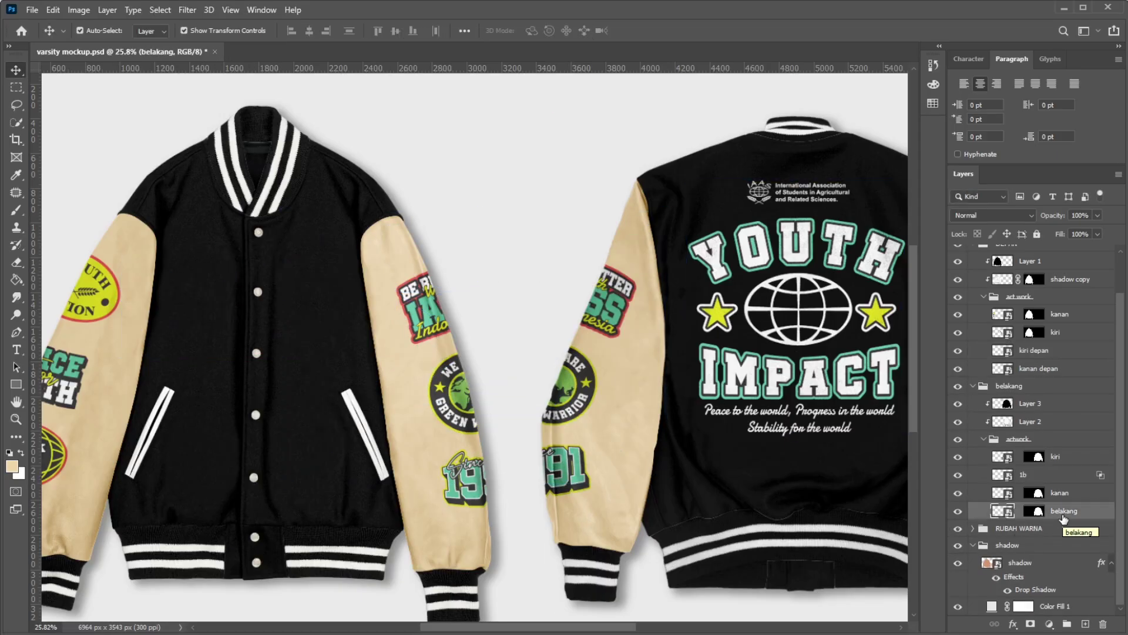
# Step: Open 3.png, the IAAS Indonesia Club chest artwork, in its own tab
pyautogui.doubleClick(1002, 350)
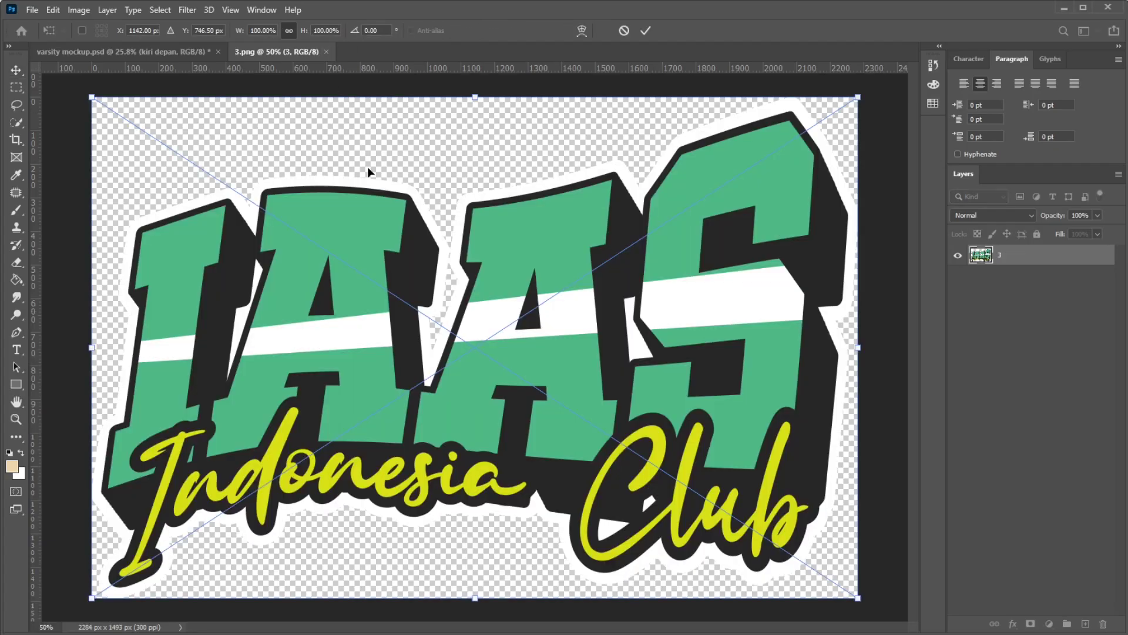
pyautogui.scroll(-1, 289, 350)
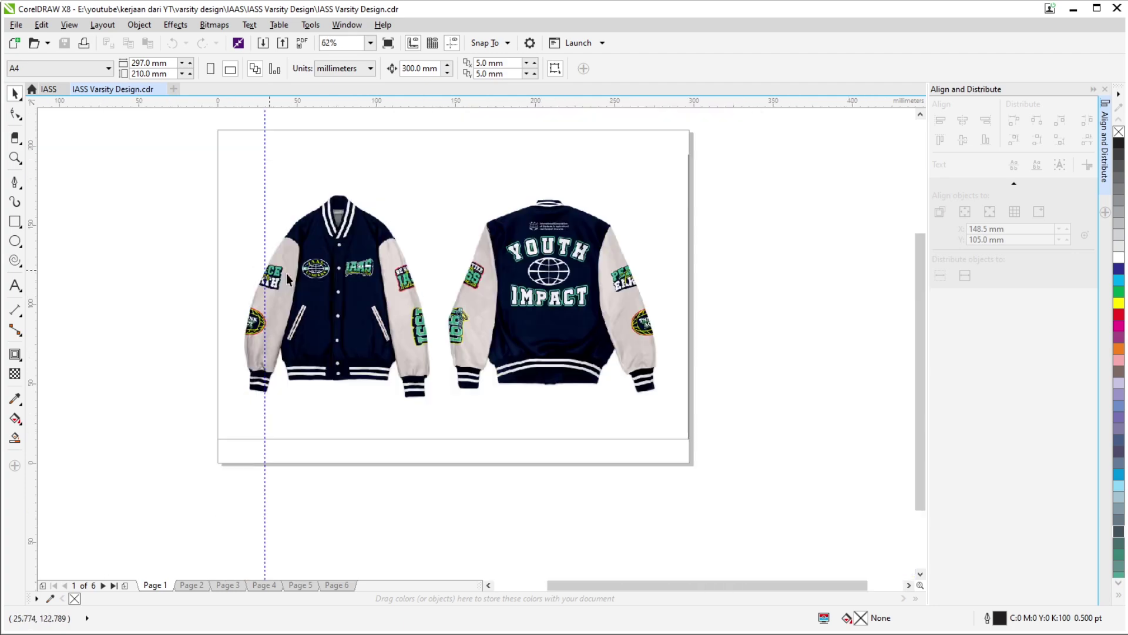
# Step: Step through the navy and grey colourway pages of IASS Varsity Design.cdr
pyautogui.scroll(2, 287, 274)
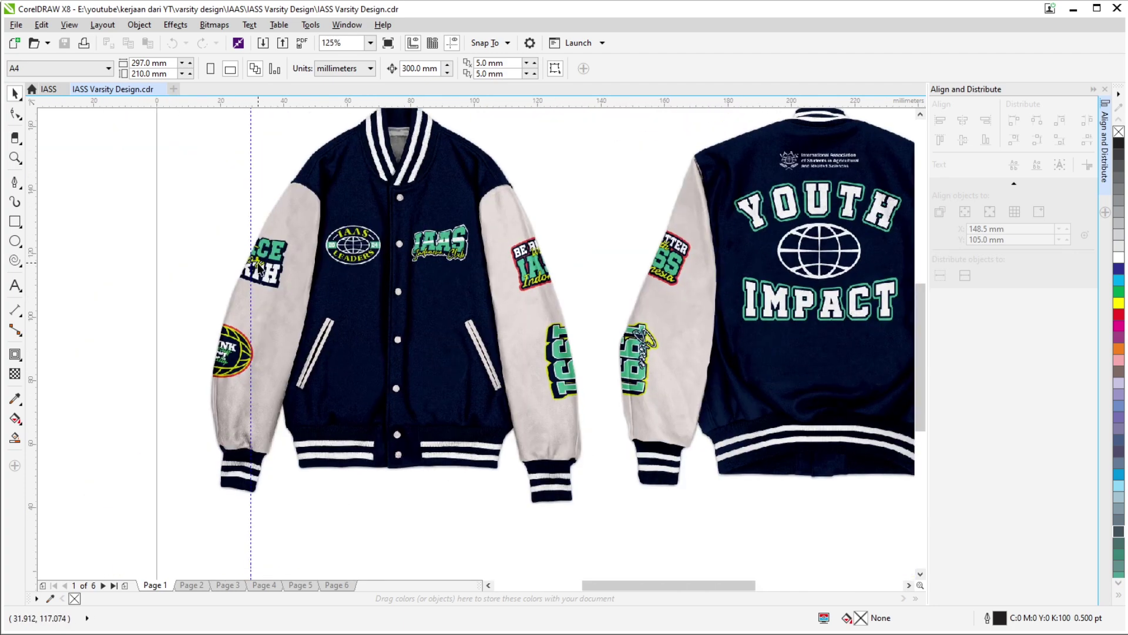
pyautogui.scroll(-2, 258, 268)
pyautogui.press('pagedown')
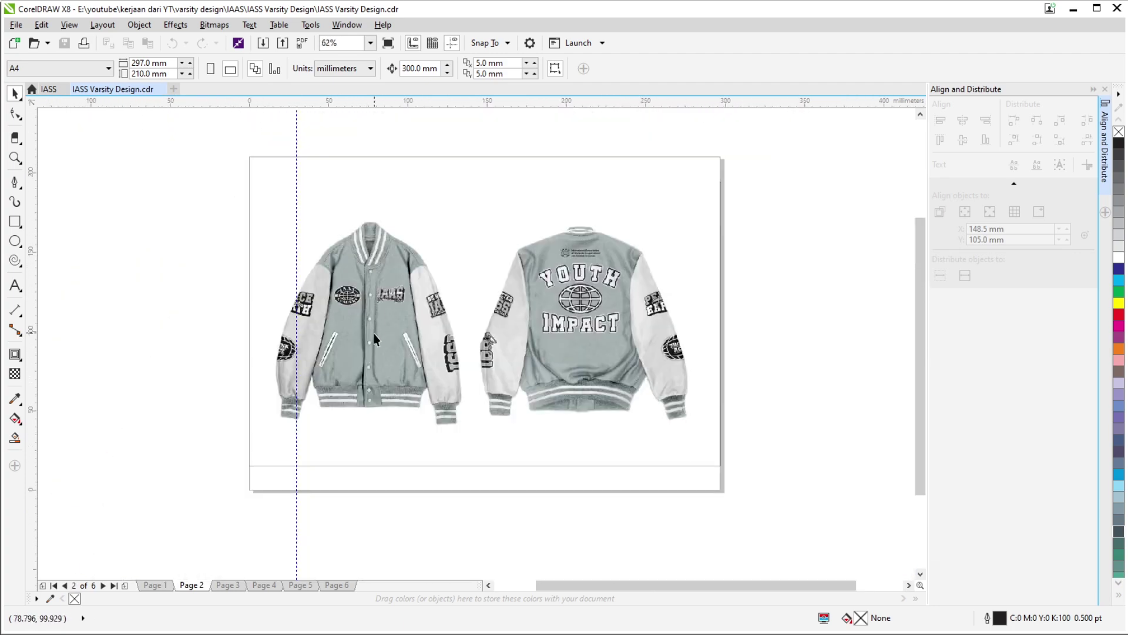
pyautogui.press('pagedown')
pyautogui.press('pagedown')
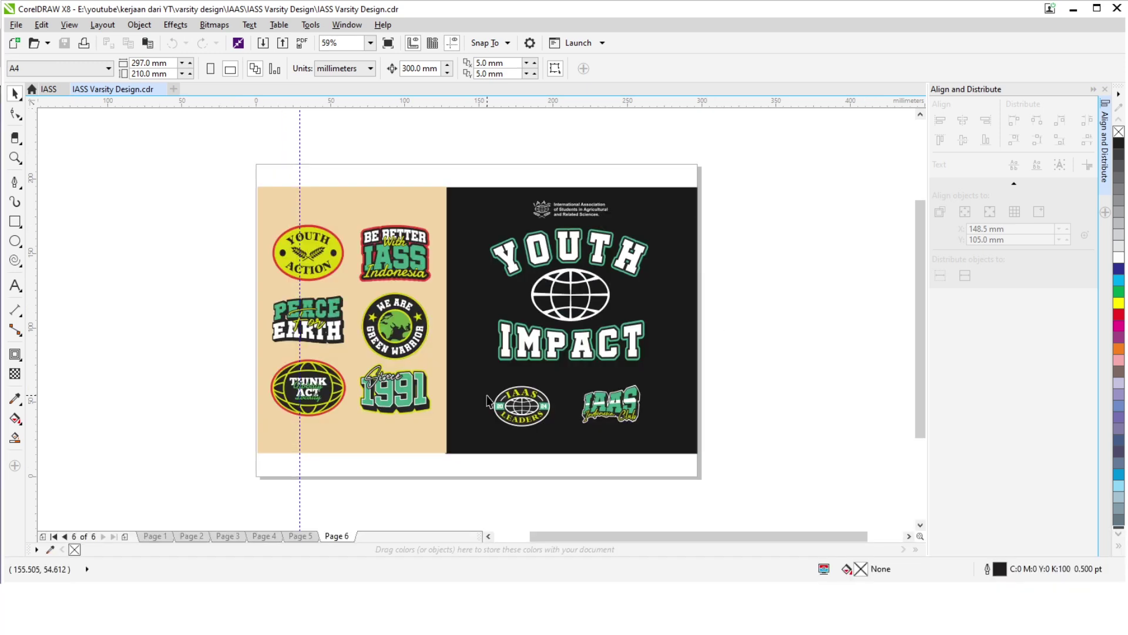
pyautogui.hotkey('ctrl', 'Tab')
pyautogui.scroll(-2, 443, 321)
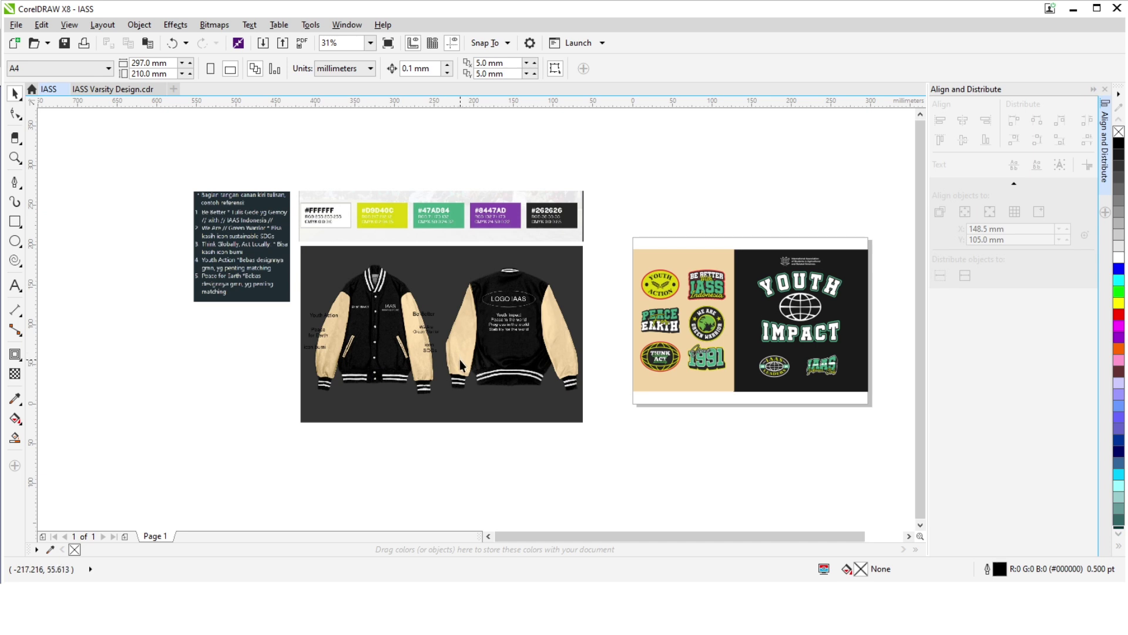
pyautogui.moveTo(372, 311); pyautogui.dragTo(406, 348)
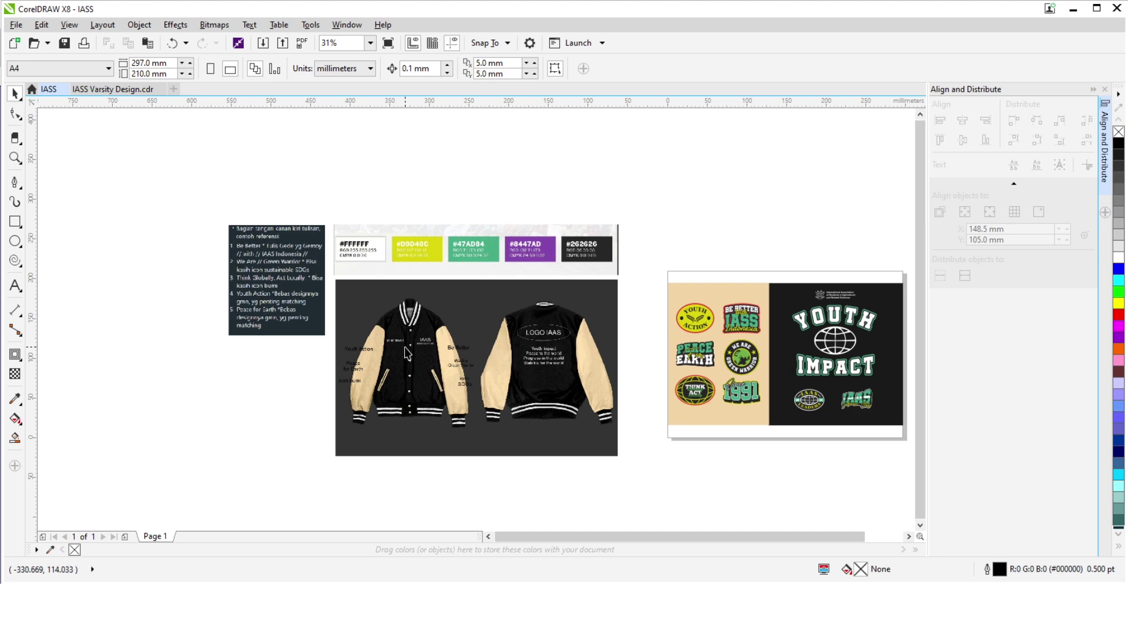
pyautogui.scroll(1, 223, 274)
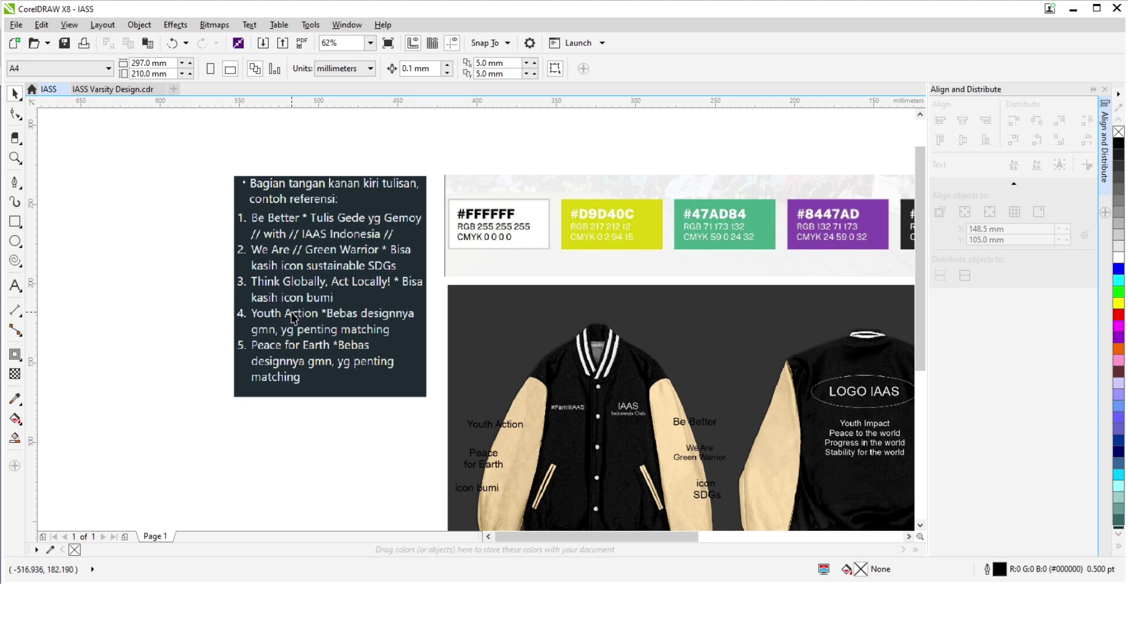
pyautogui.scroll(-1, 291, 312)
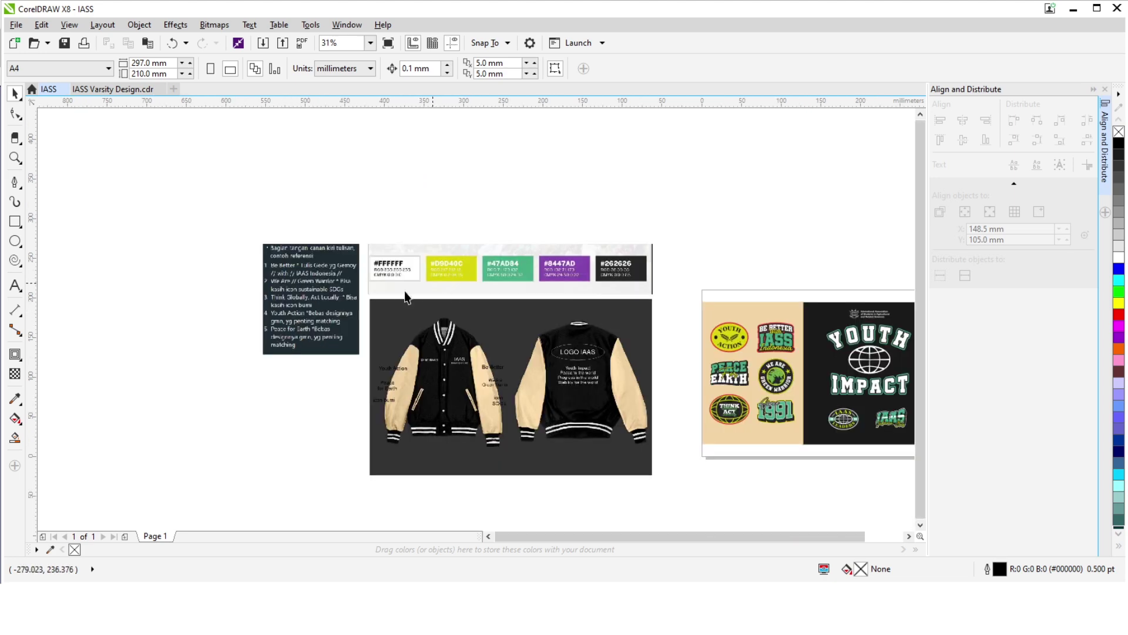
pyautogui.moveTo(493, 326); pyautogui.dragTo(430, 323)
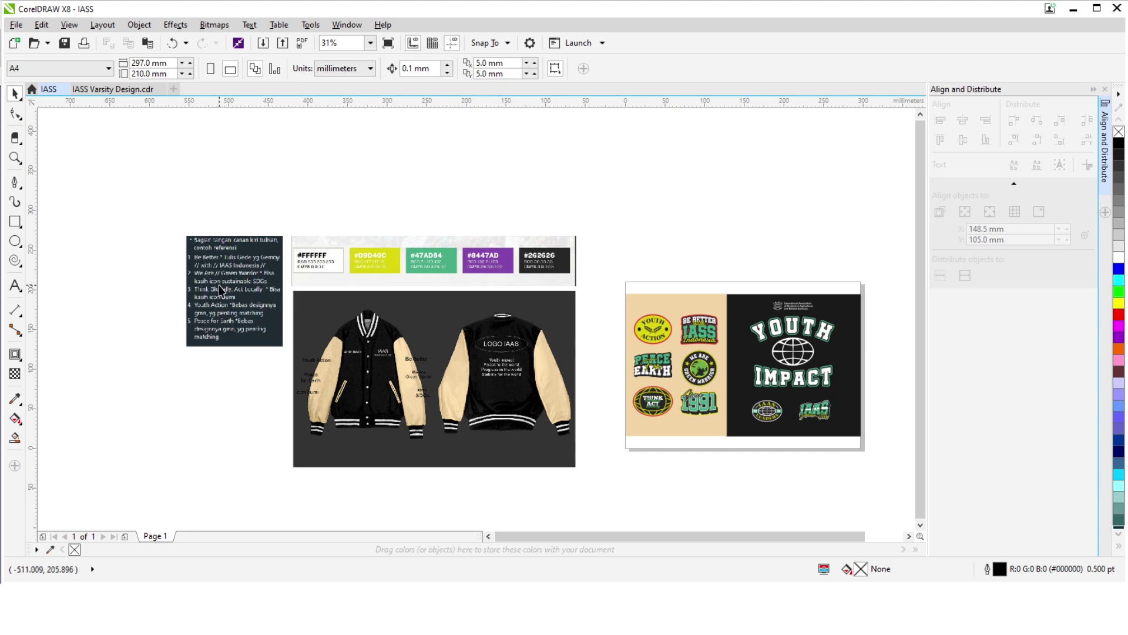
pyautogui.scroll(1, 222, 297)
pyautogui.scroll(-1, 226, 285)
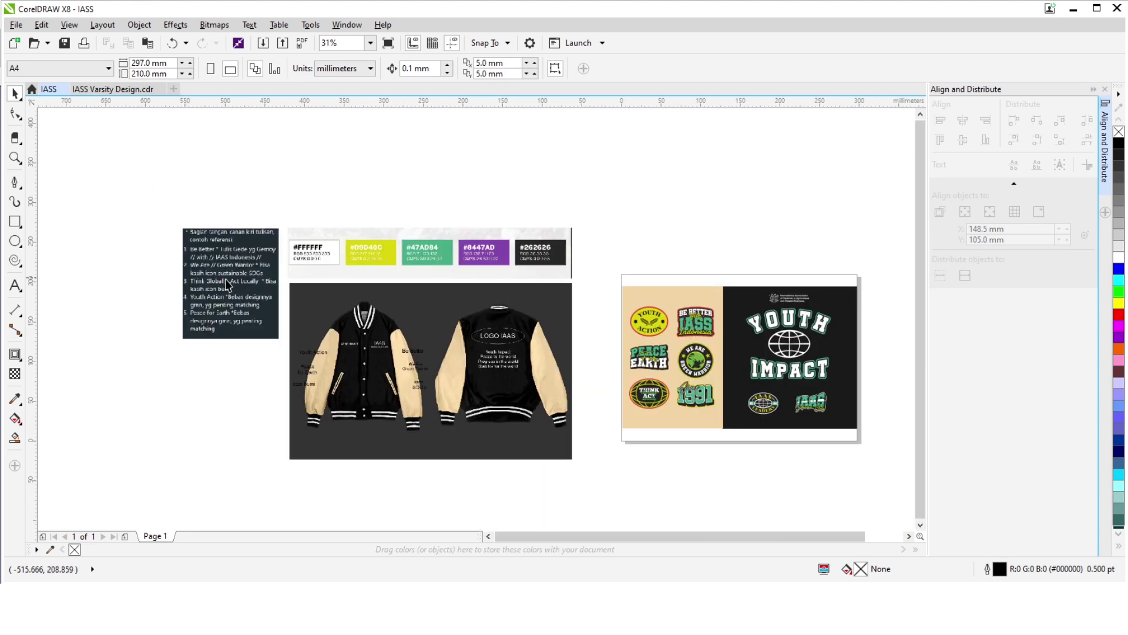
pyautogui.scroll(1, 423, 260)
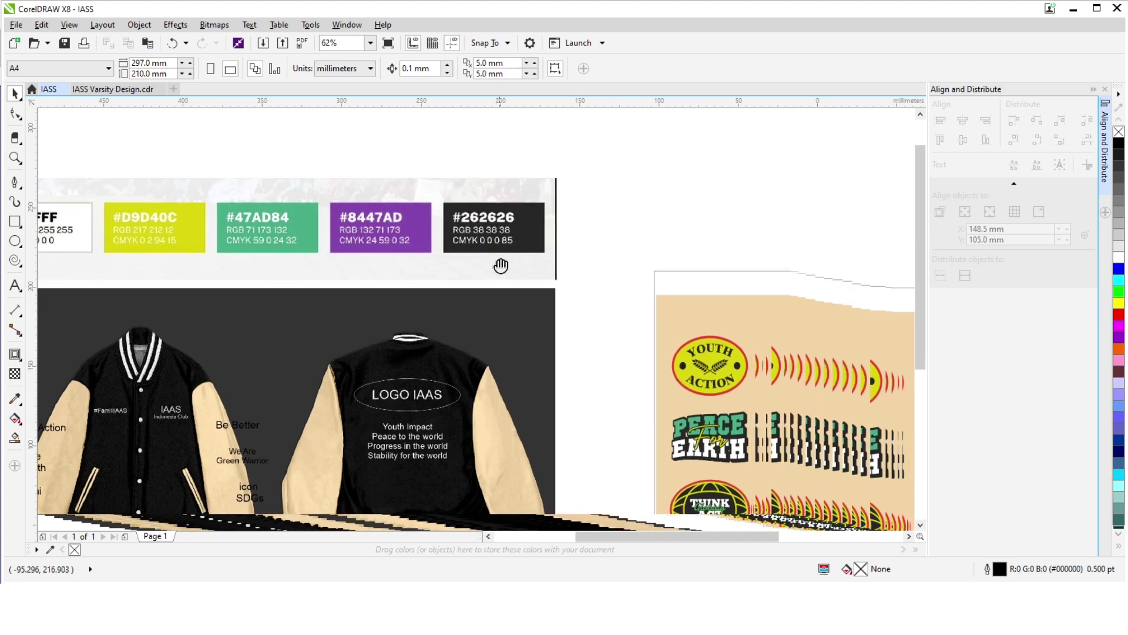
pyautogui.moveTo(545, 282); pyautogui.dragTo(383, 231)
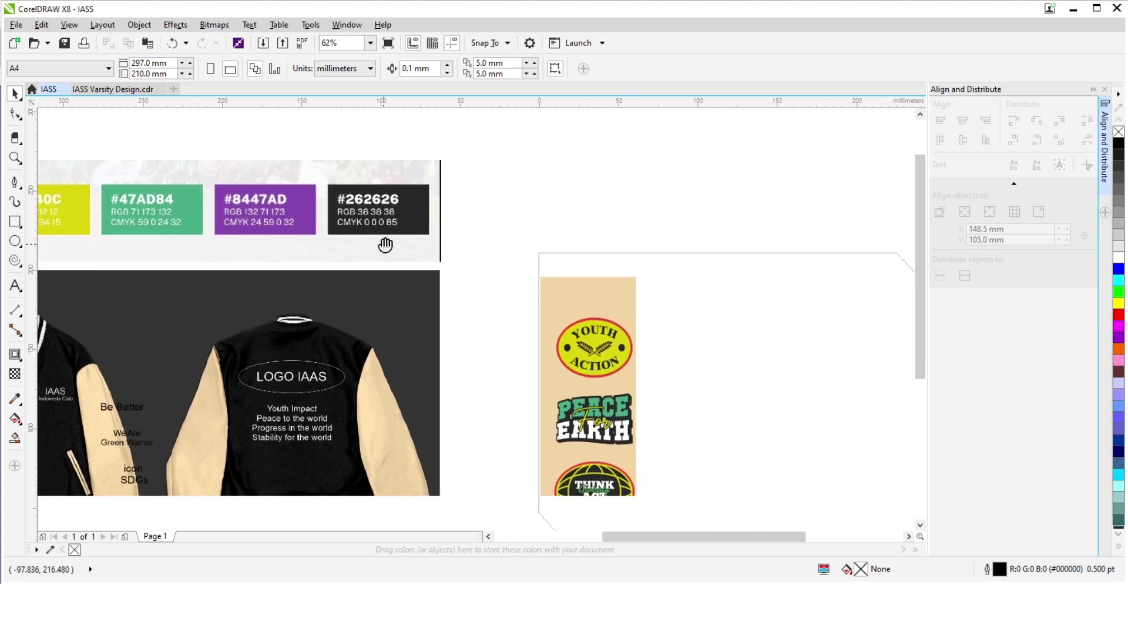
pyautogui.scroll(-1, 449, 255)
pyautogui.scroll(2, 663, 347)
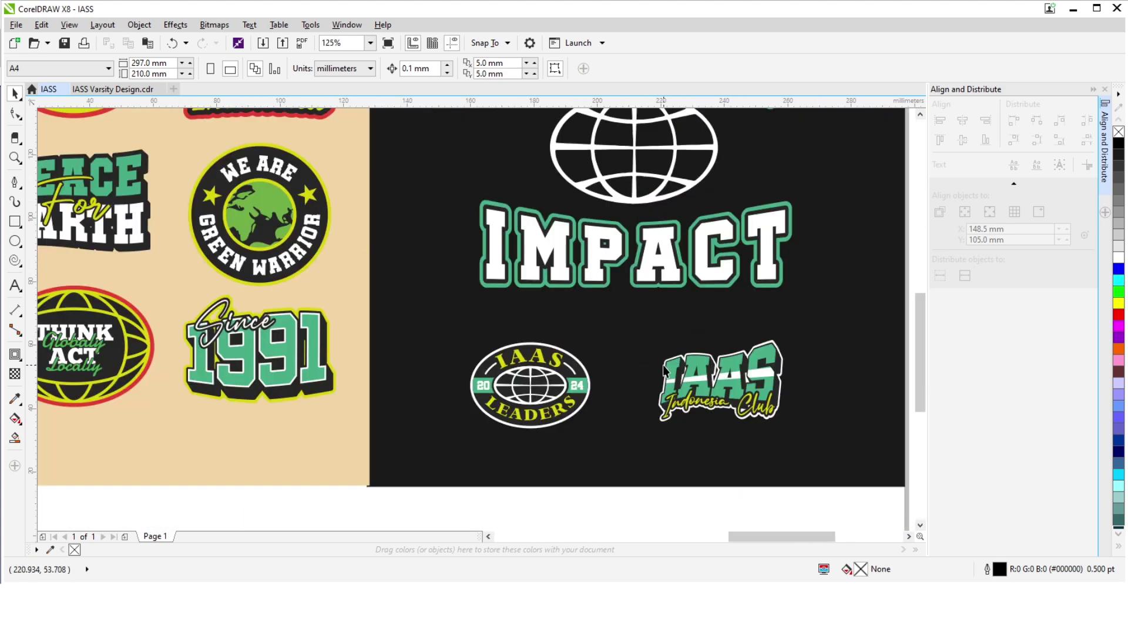
pyautogui.scroll(-1, 664, 369)
pyautogui.scroll(1, 650, 163)
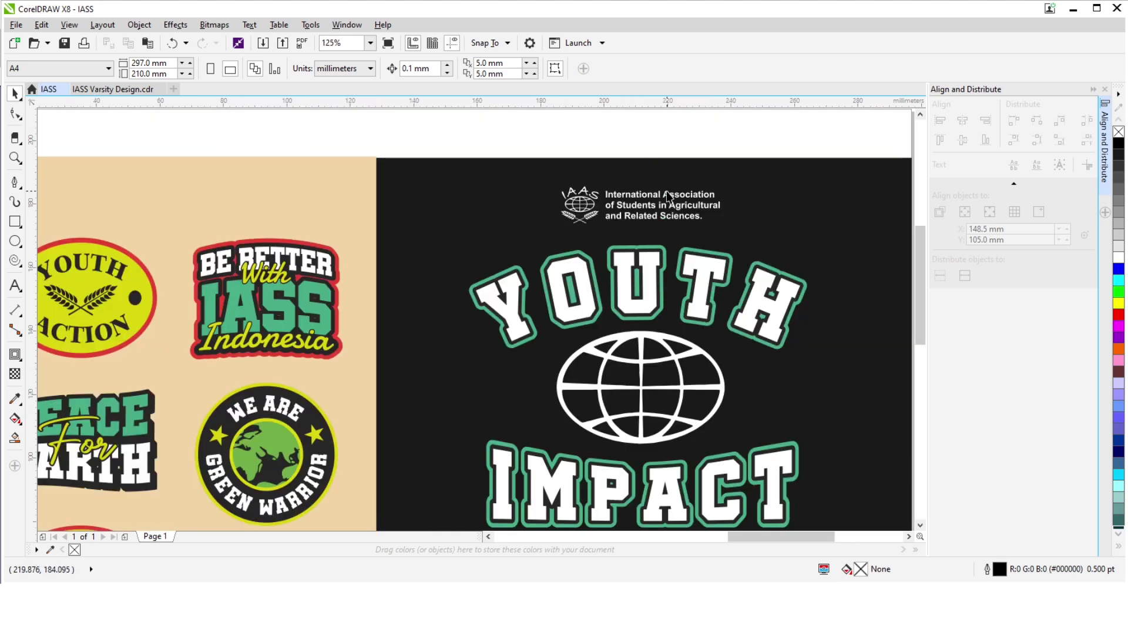
pyautogui.scroll(1, 685, 200)
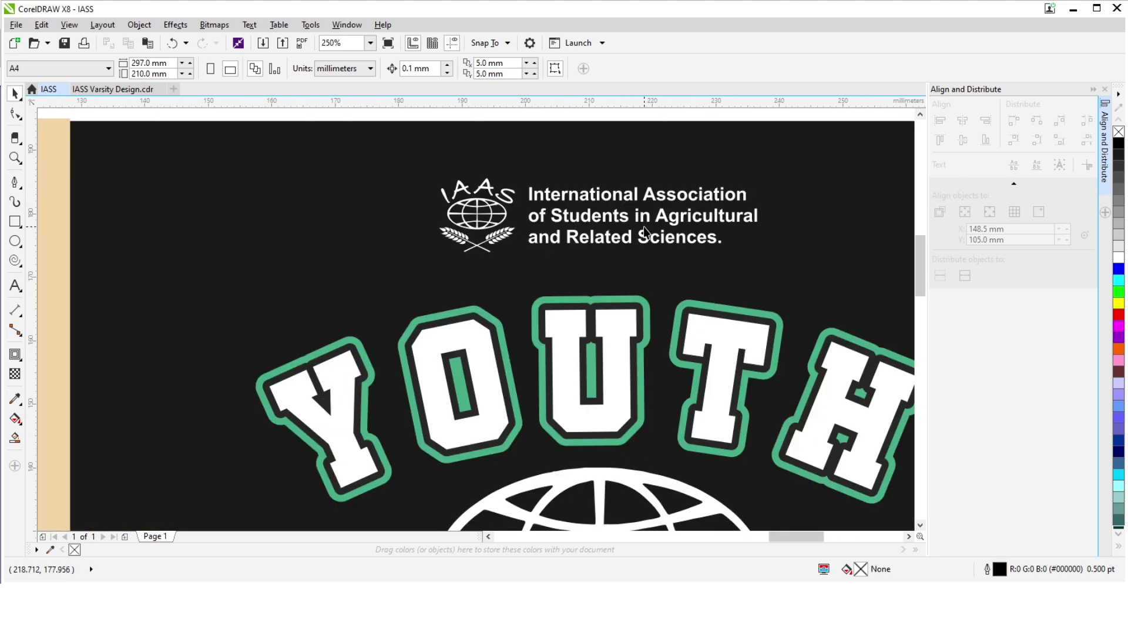
pyautogui.scroll(-1, 710, 249)
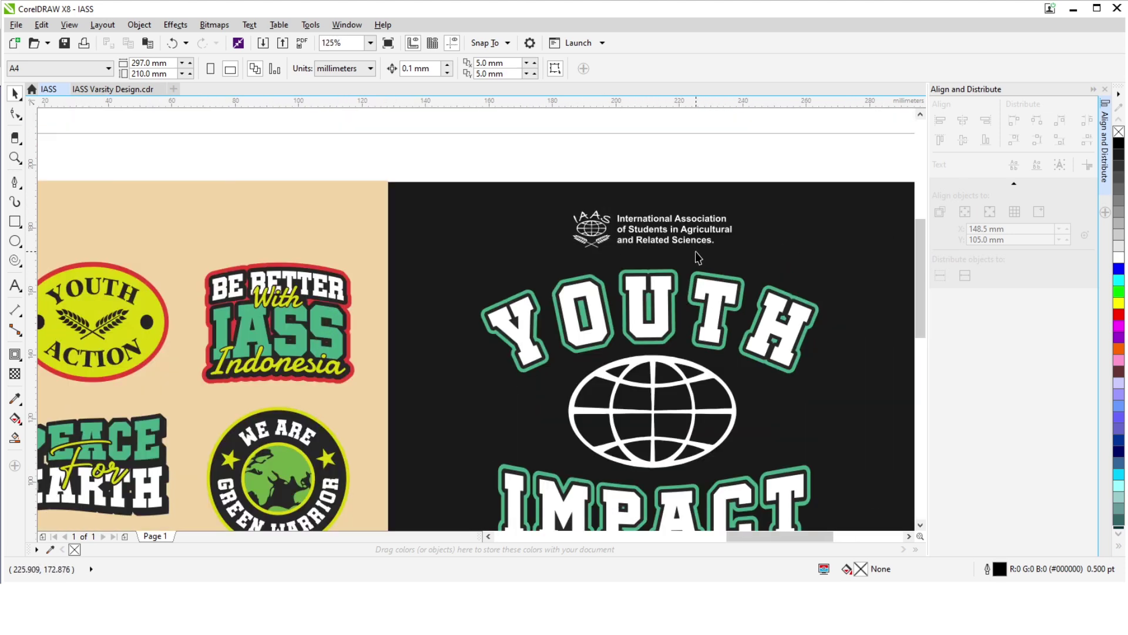
pyautogui.scroll(-1, 698, 257)
pyautogui.hscroll(-2, 622, 282)
pyautogui.hscroll(-2, 411, 315)
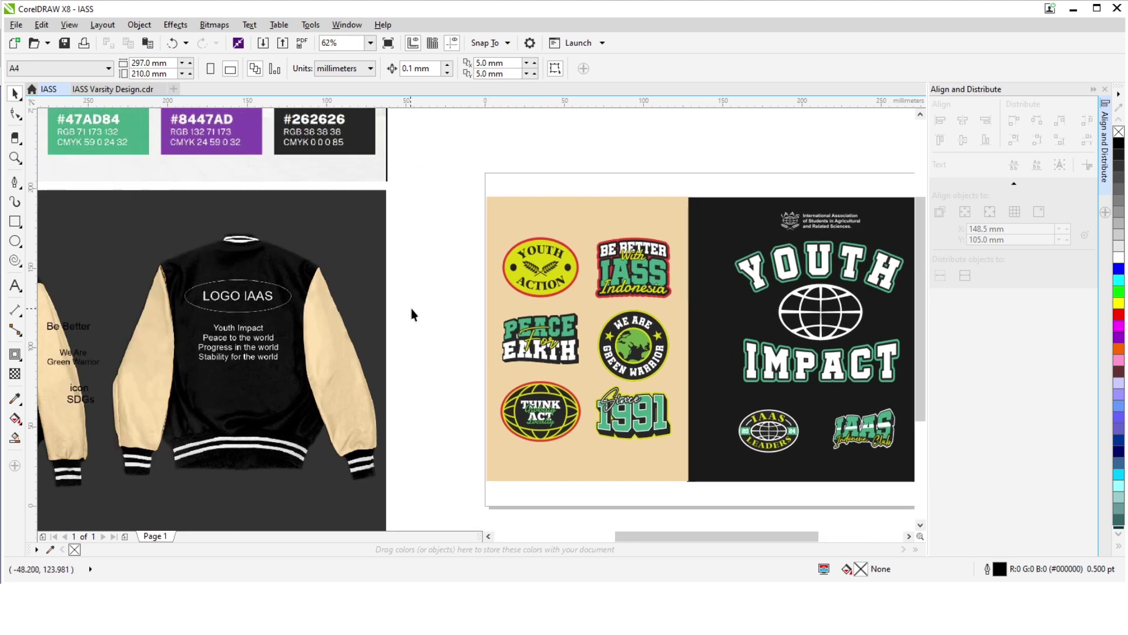
pyautogui.hscroll(-3, 607, 318)
pyautogui.hscroll(-4, 605, 313)
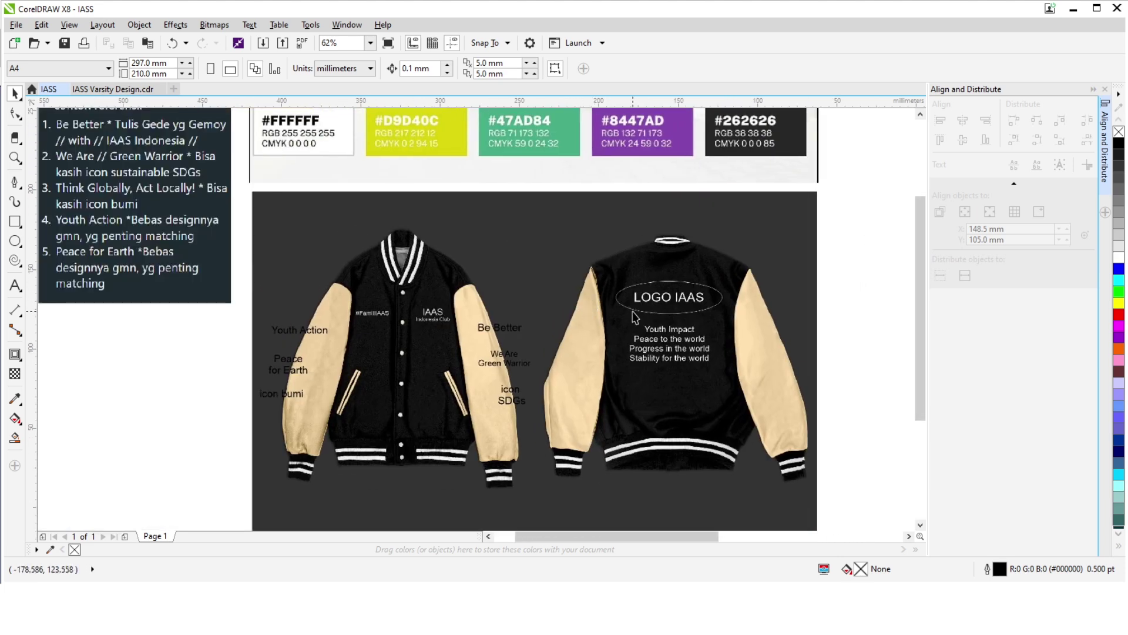
pyautogui.hscroll(1, 637, 318)
pyautogui.hscroll(-3, 325, 288)
pyautogui.scroll(2, 253, 217)
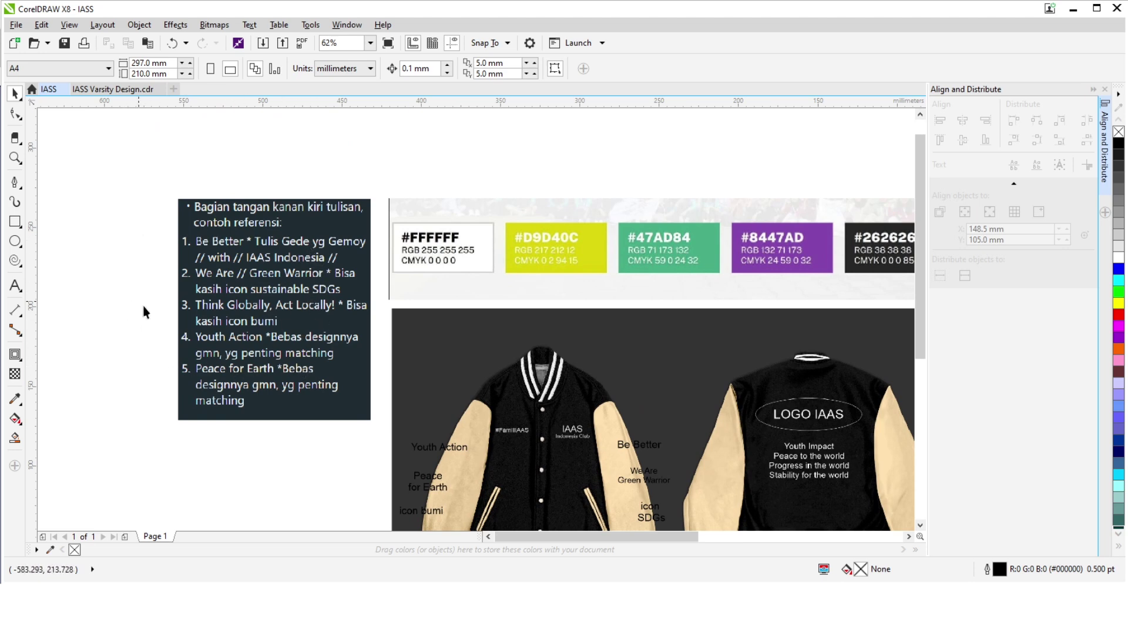
pyautogui.scroll(-1, 365, 289)
pyautogui.hscroll(1, 365, 289)
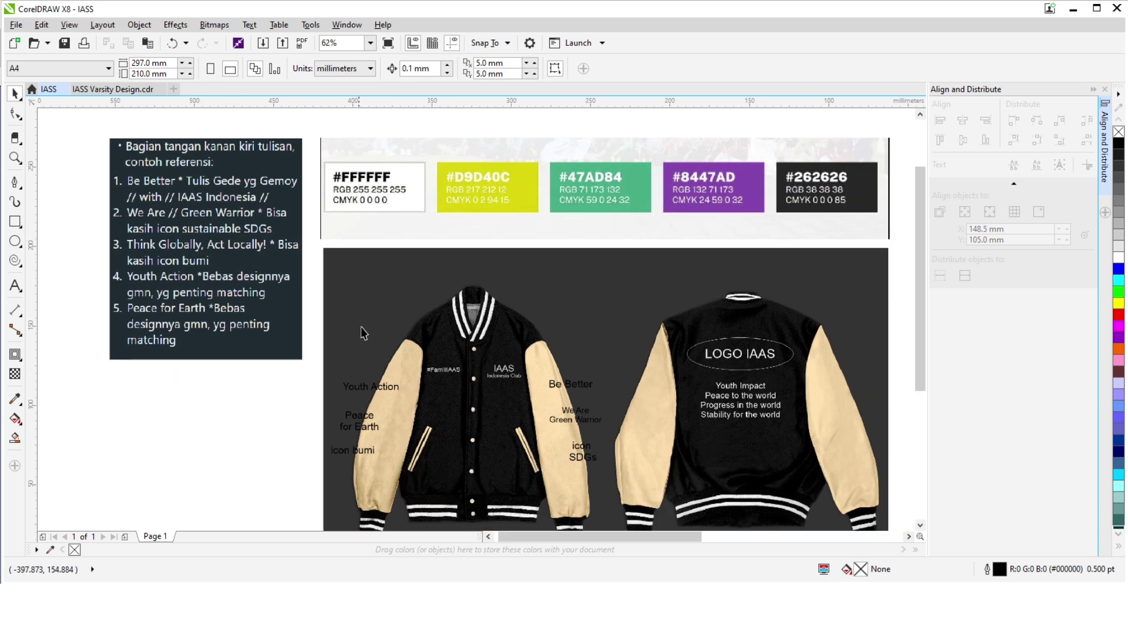
pyautogui.scroll(-1, 291, 330)
pyautogui.hscroll(1, 291, 331)
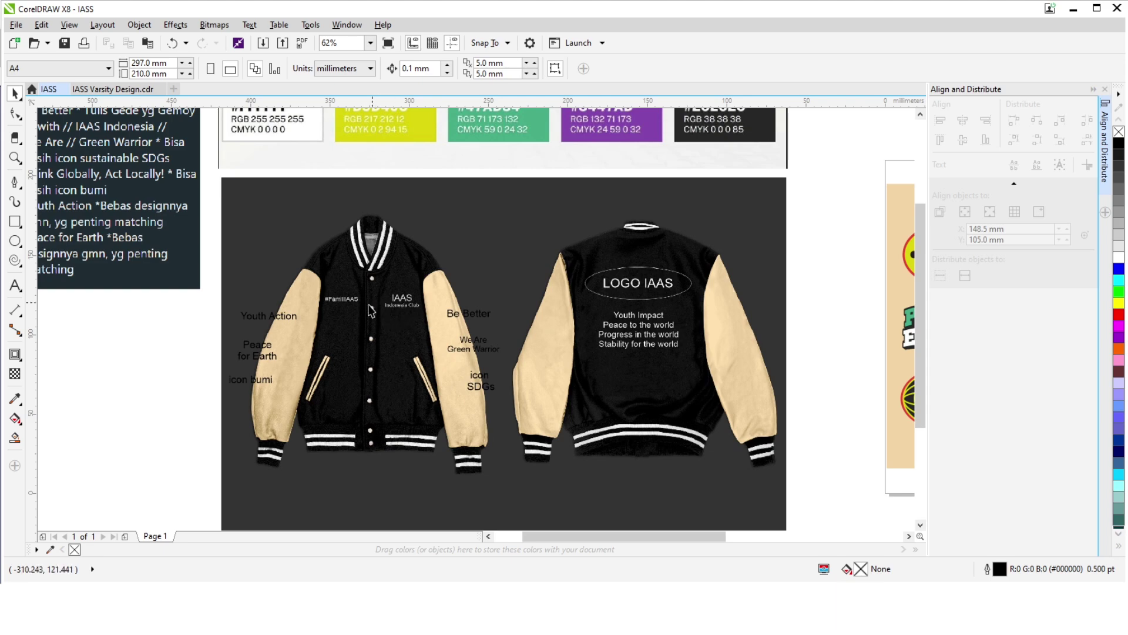
pyautogui.scroll(3, 512, 322)
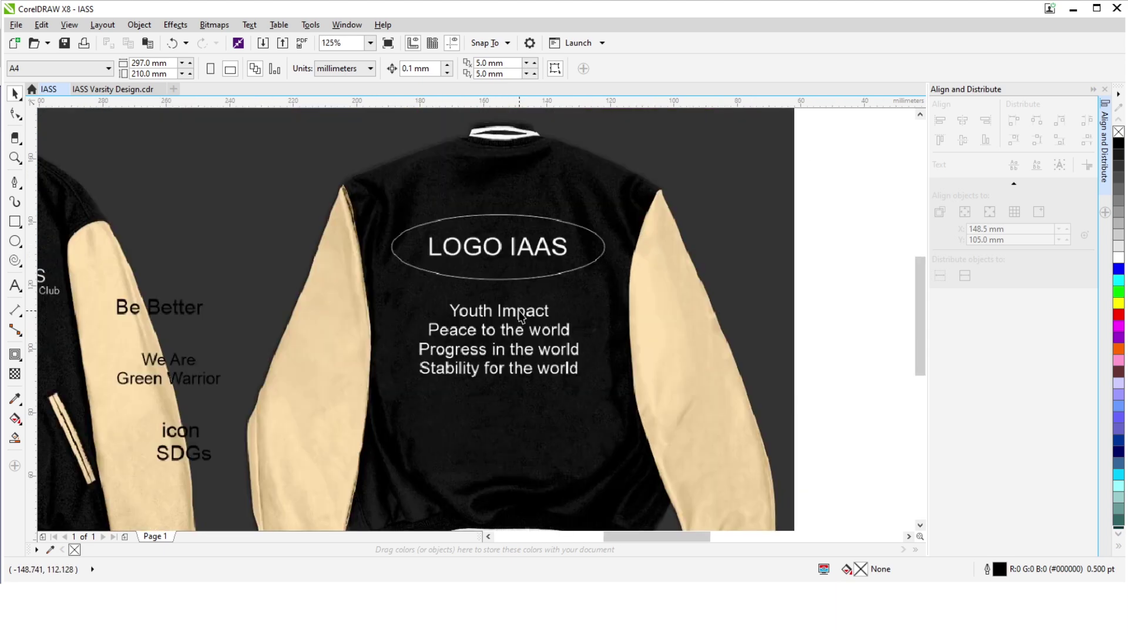
pyautogui.scroll(-3, 537, 320)
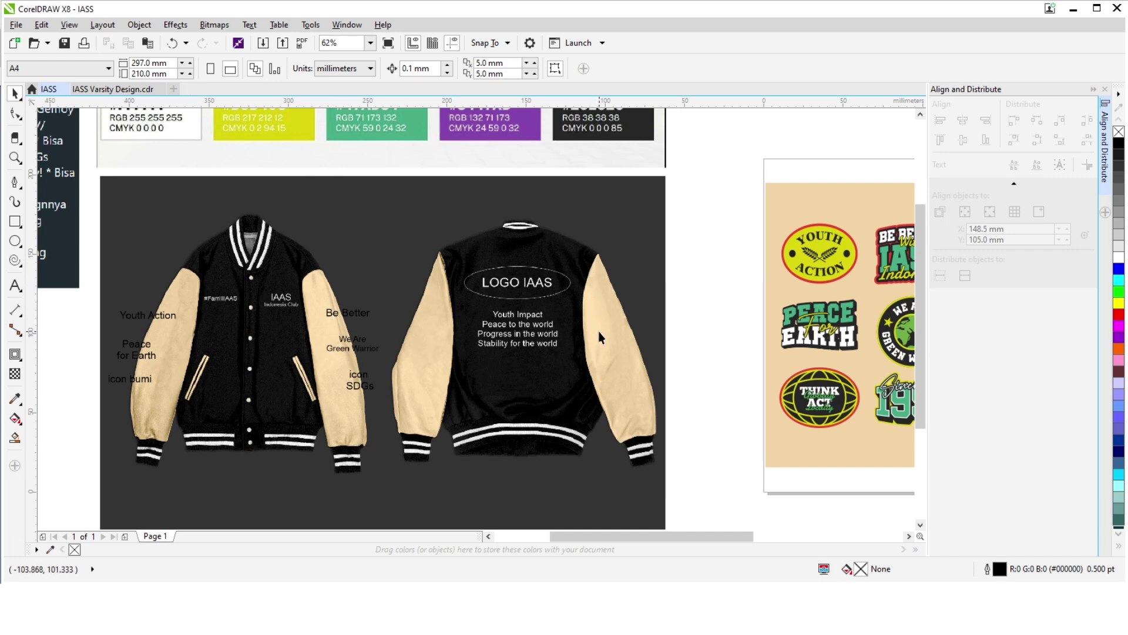
pyautogui.scroll(-2, 542, 325)
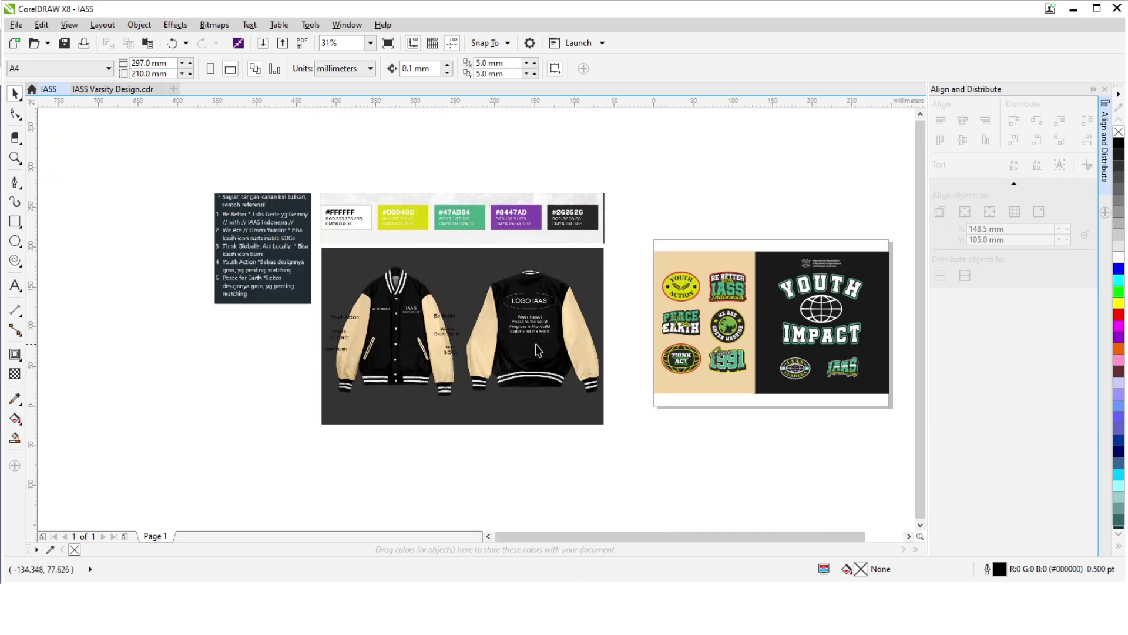
pyautogui.scroll(2, 538, 351)
pyautogui.hscroll(-3, 516, 355)
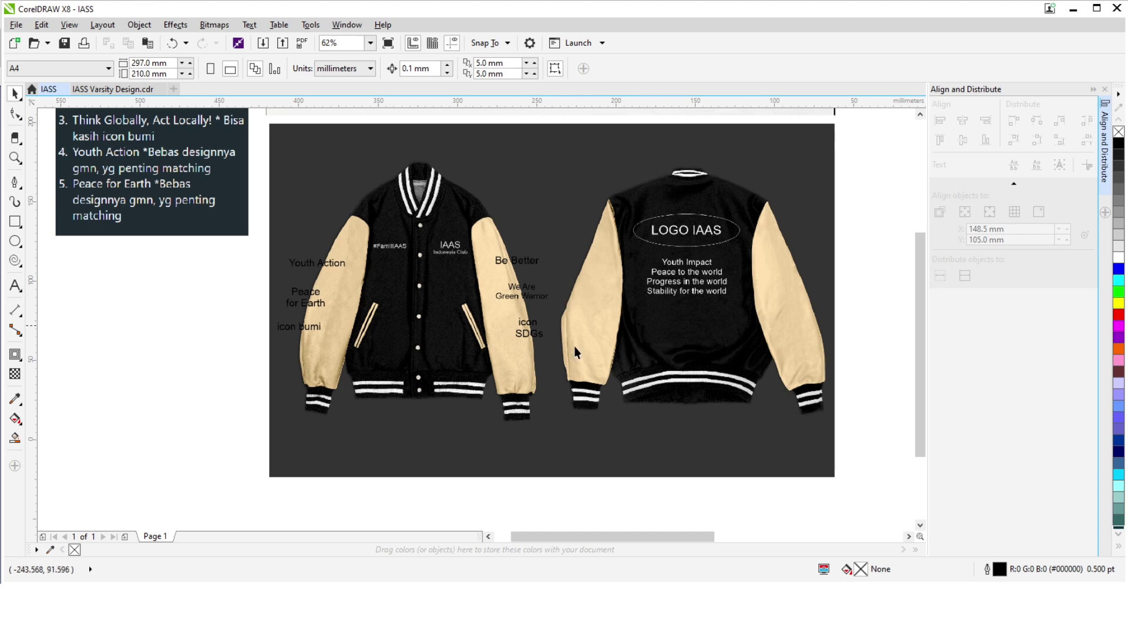
pyautogui.scroll(1, 588, 294)
pyautogui.hscroll(2, 588, 293)
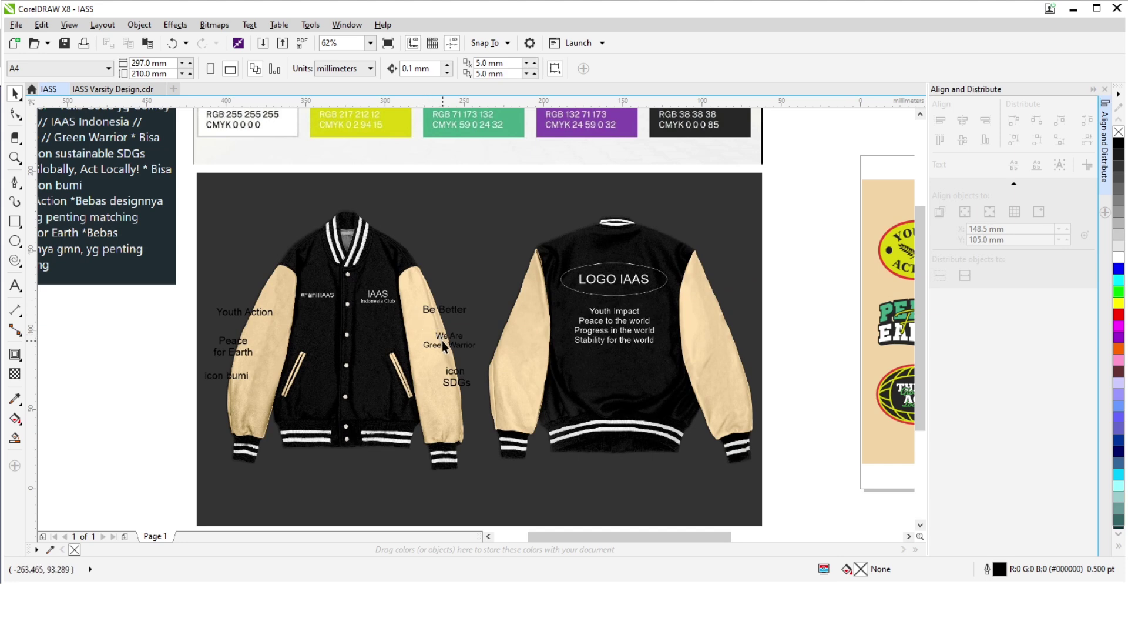
pyautogui.moveTo(145, 129); pyautogui.dragTo(305, 180)
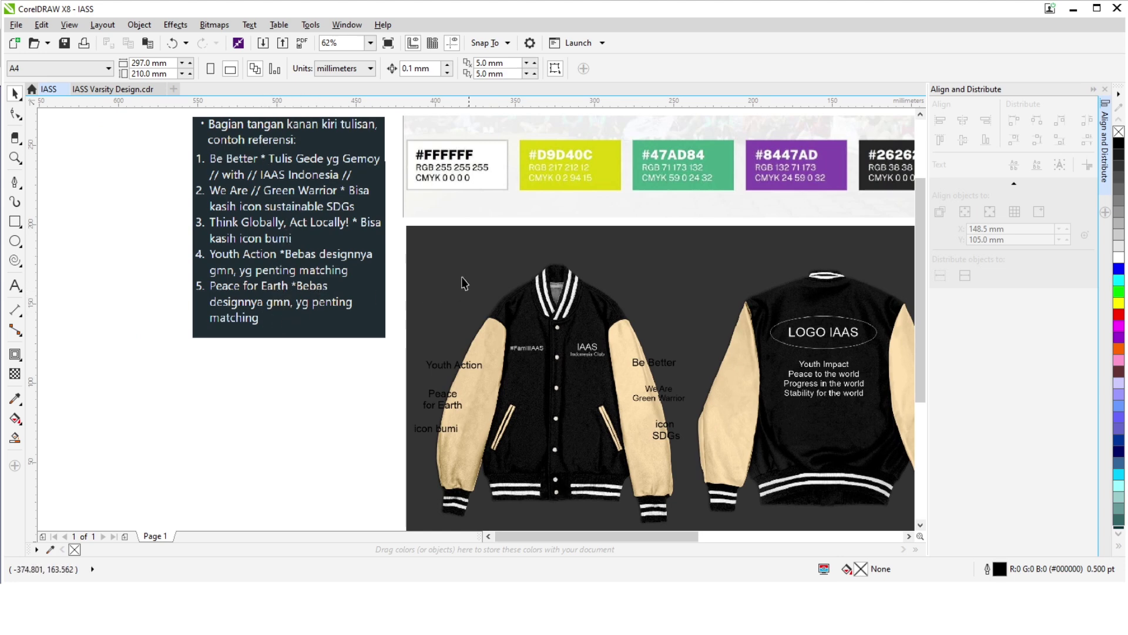
pyautogui.scroll(2, 281, 226)
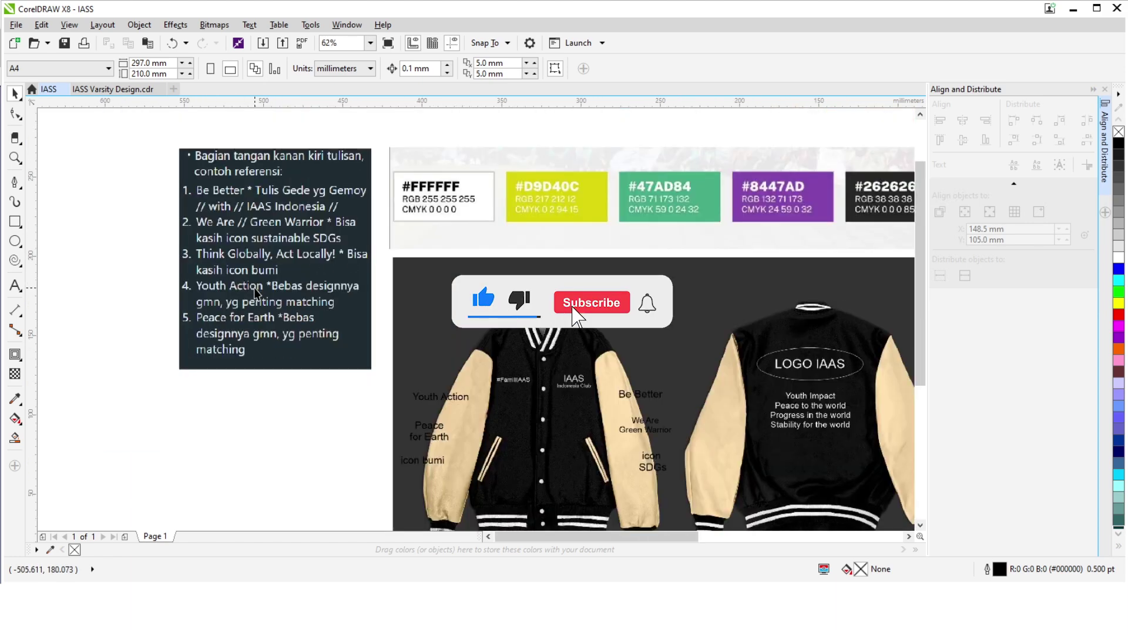
pyautogui.scroll(-2, 309, 263)
pyautogui.moveTo(464, 238); pyautogui.dragTo(300, 189)
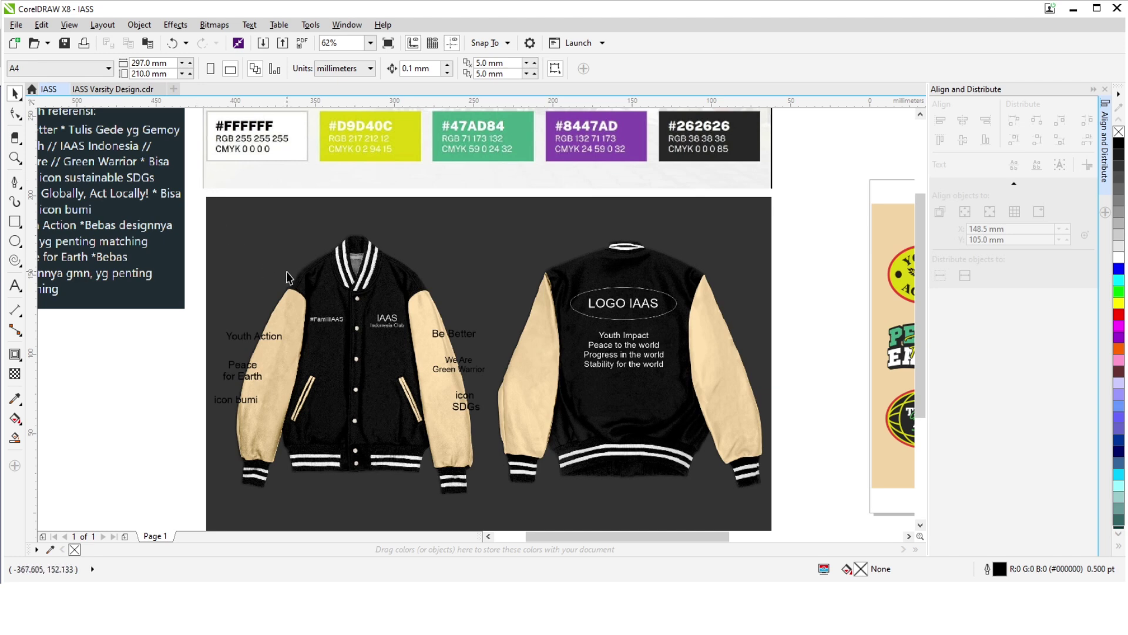
pyautogui.scroll(-2, 287, 272)
pyautogui.hscroll(1, 384, 298)
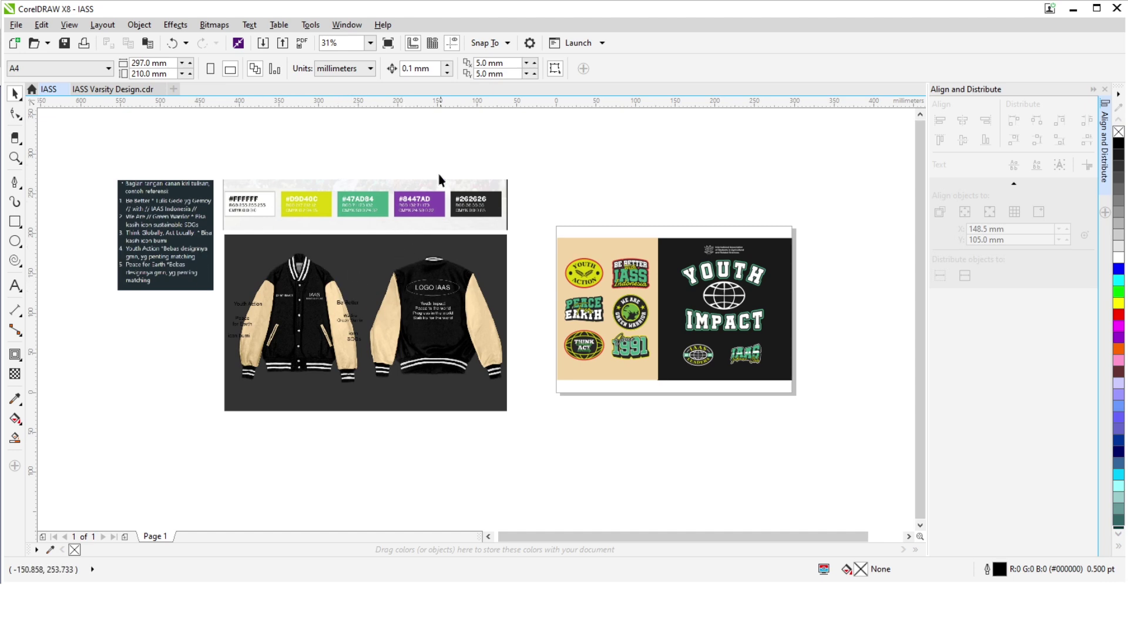
pyautogui.scroll(4, 325, 204)
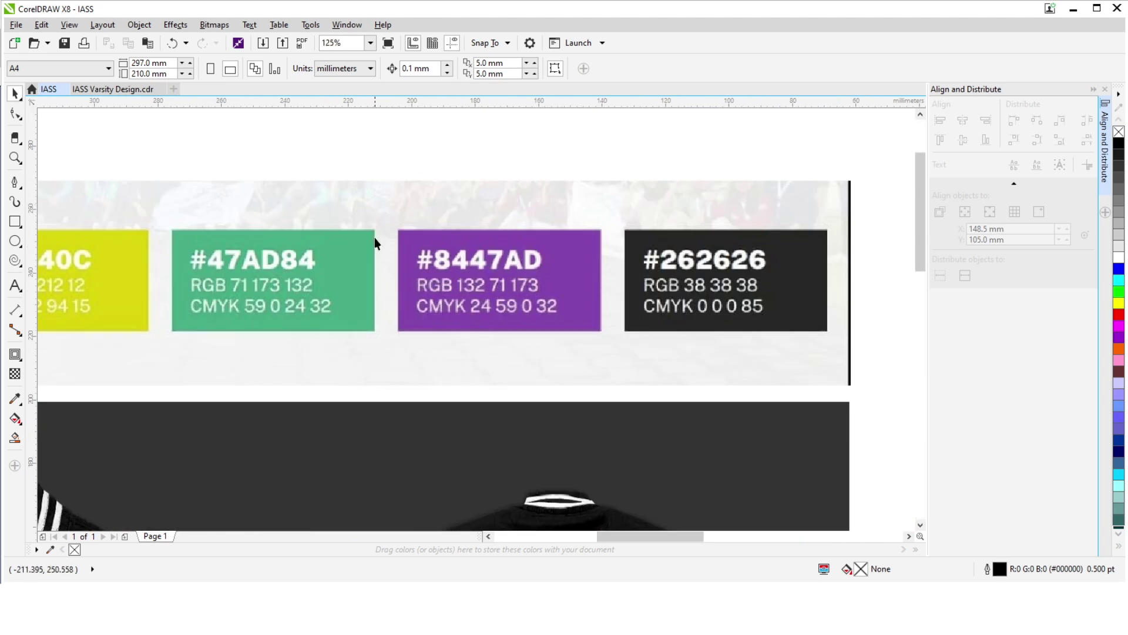
pyautogui.scroll(-2, 375, 238)
pyautogui.moveTo(451, 249); pyautogui.dragTo(357, 220)
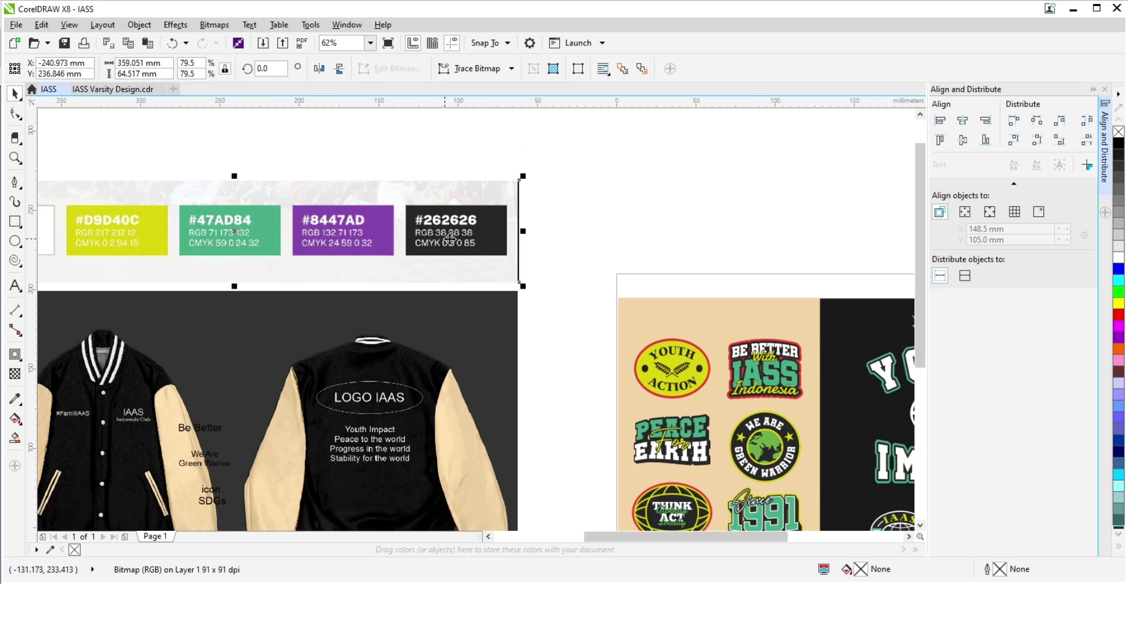
pyautogui.moveTo(429, 225); pyautogui.dragTo(252, 154)
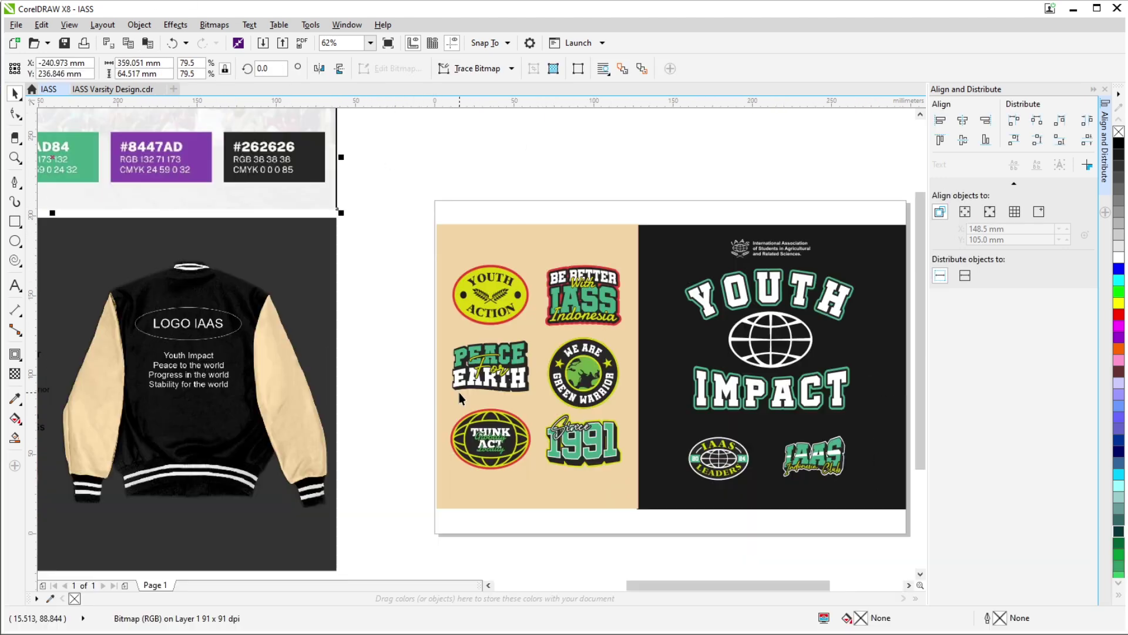
pyautogui.scroll(-2, 558, 317)
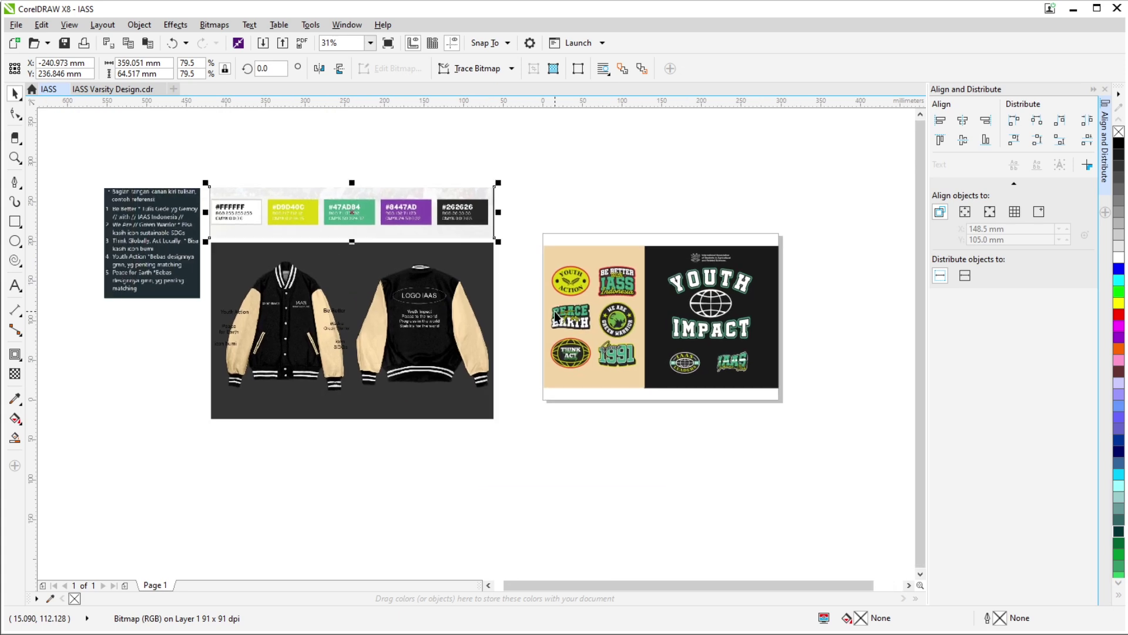
pyautogui.scroll(2, 486, 341)
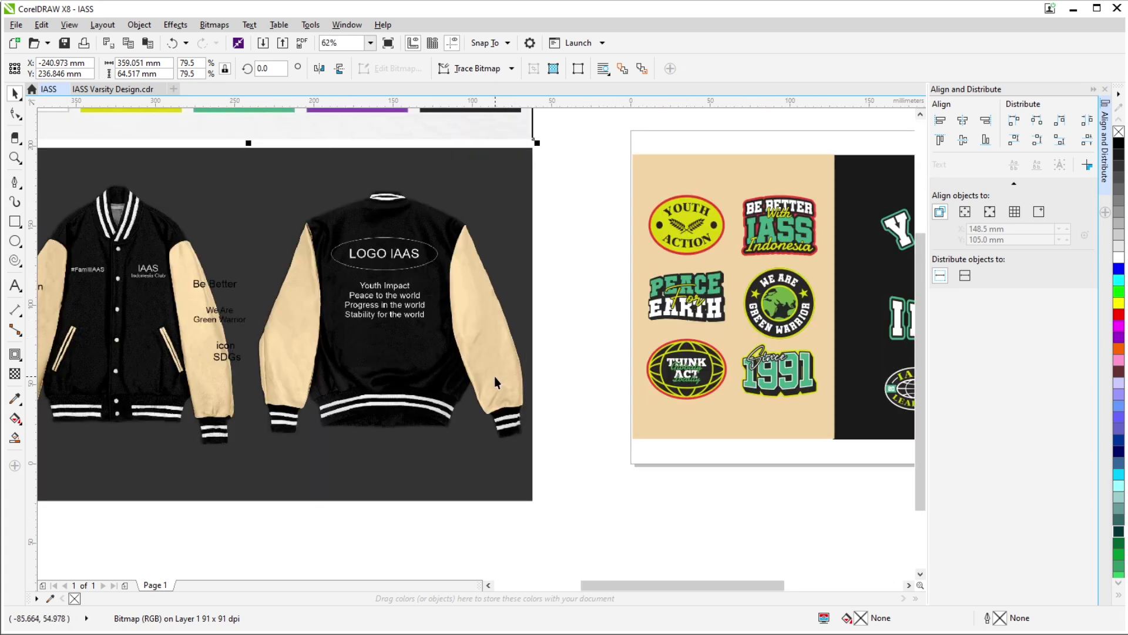
pyautogui.scroll(-2, 494, 377)
pyautogui.scroll(2, 623, 341)
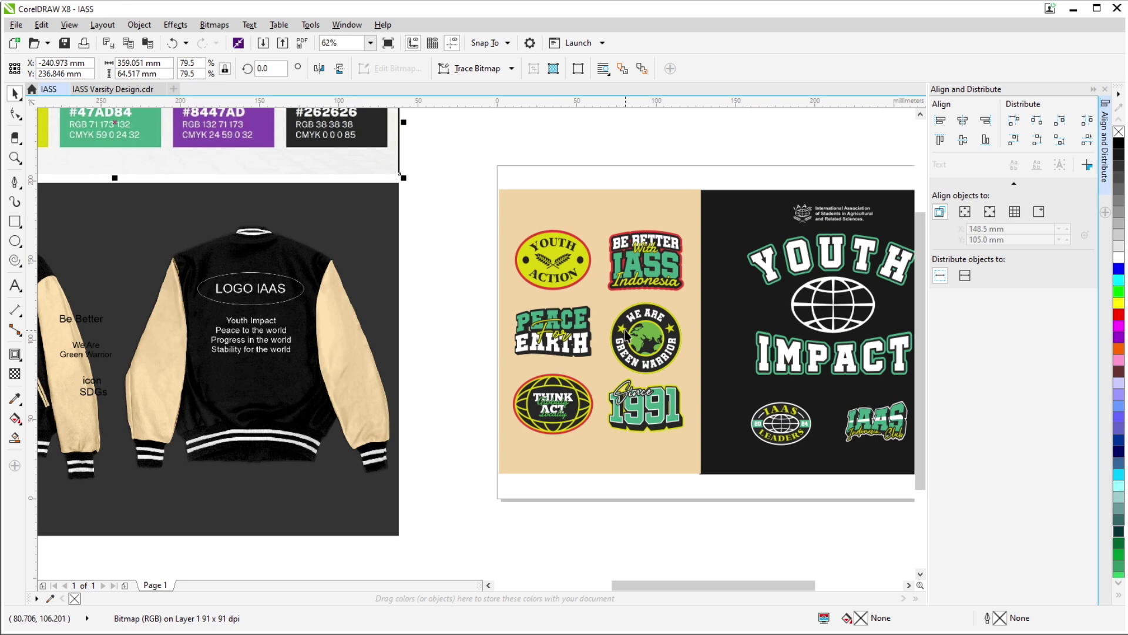
pyautogui.moveTo(352, 257); pyautogui.dragTo(534, 213)
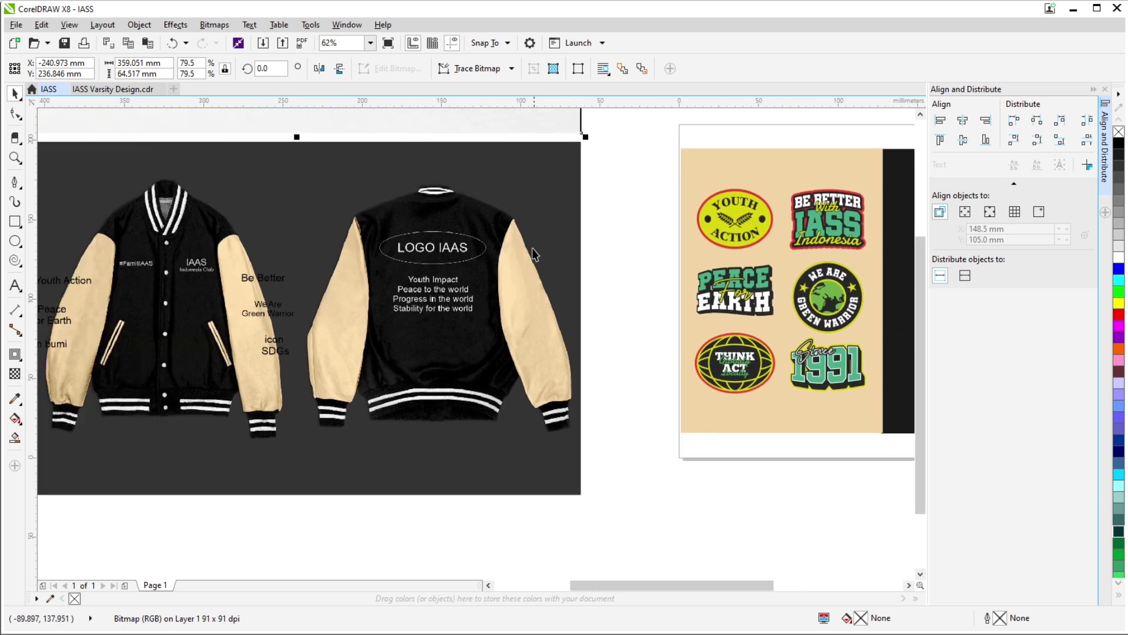
pyautogui.scroll(-2, 534, 254)
pyautogui.hscroll(2, 660, 251)
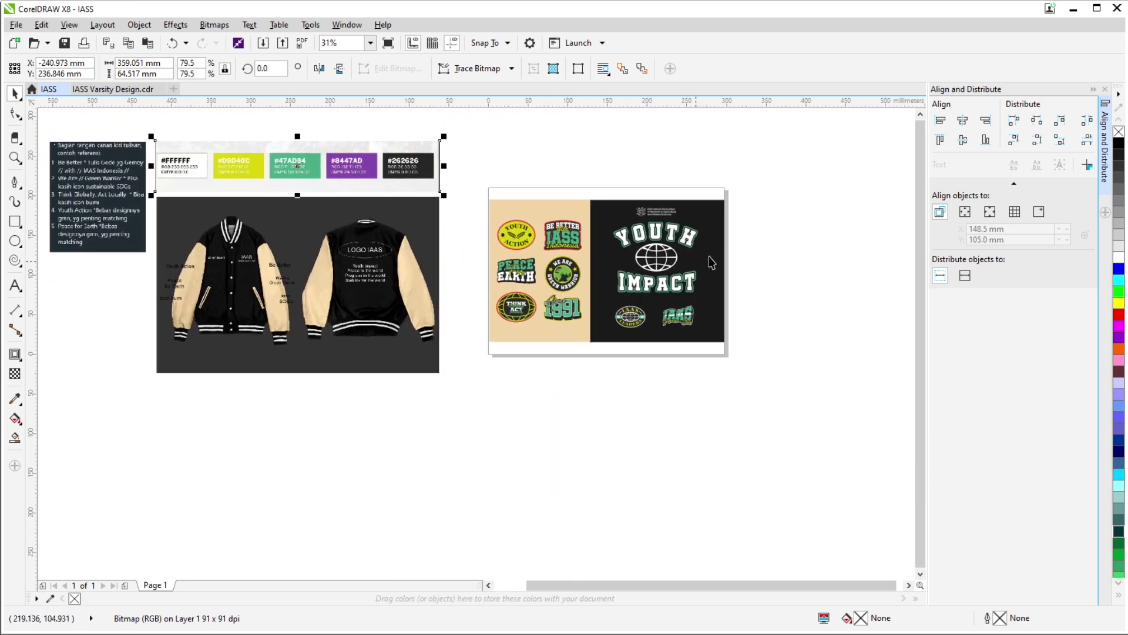
pyautogui.scroll(2, 720, 254)
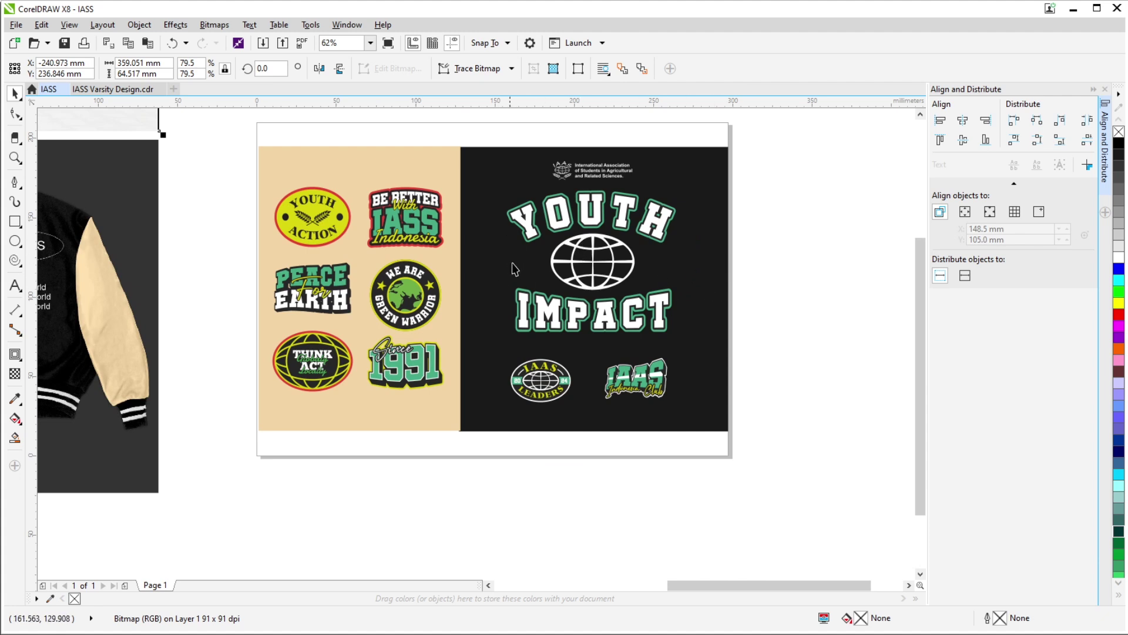
pyautogui.moveTo(226, 124); pyautogui.dragTo(821, 470)
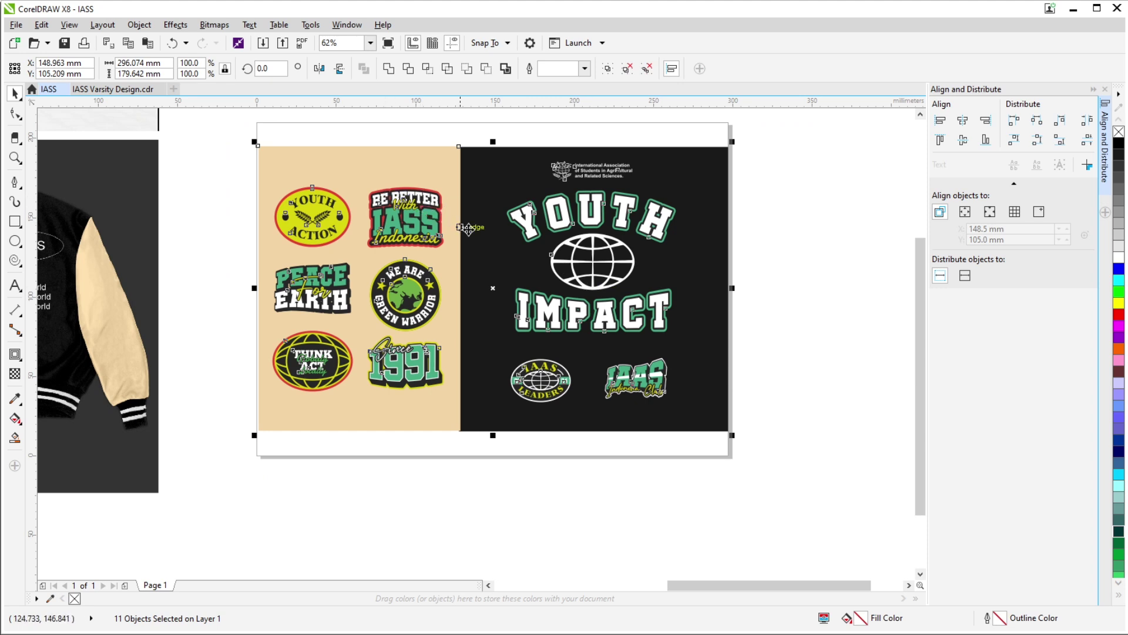
pyautogui.click(784, 284)
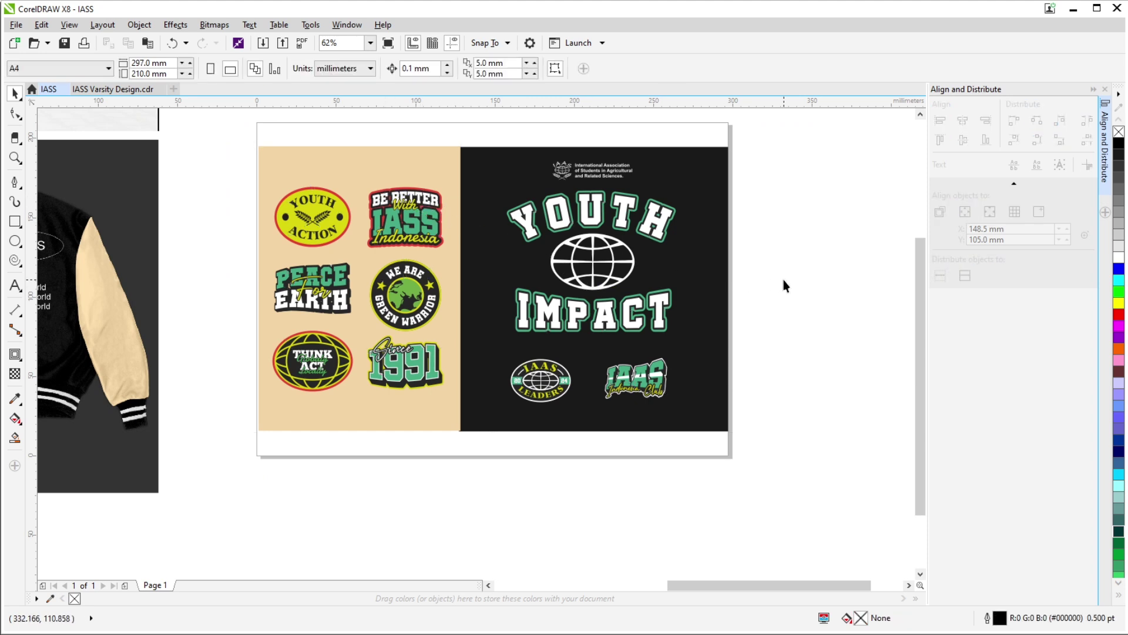
pyautogui.hscroll(-5, 656, 300)
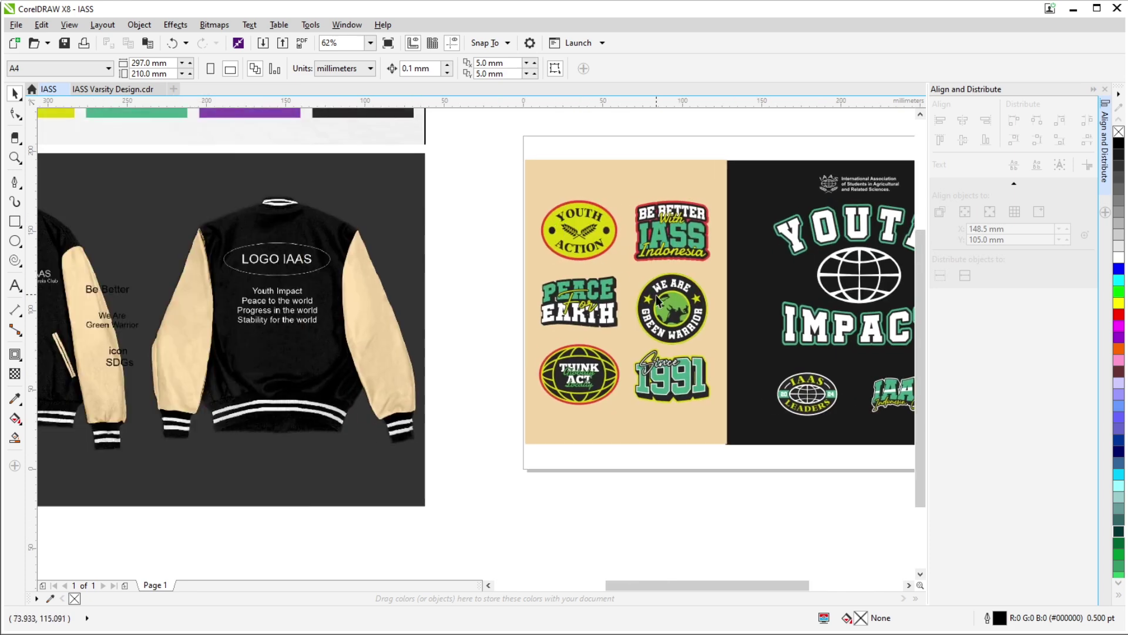
pyautogui.click(585, 244)
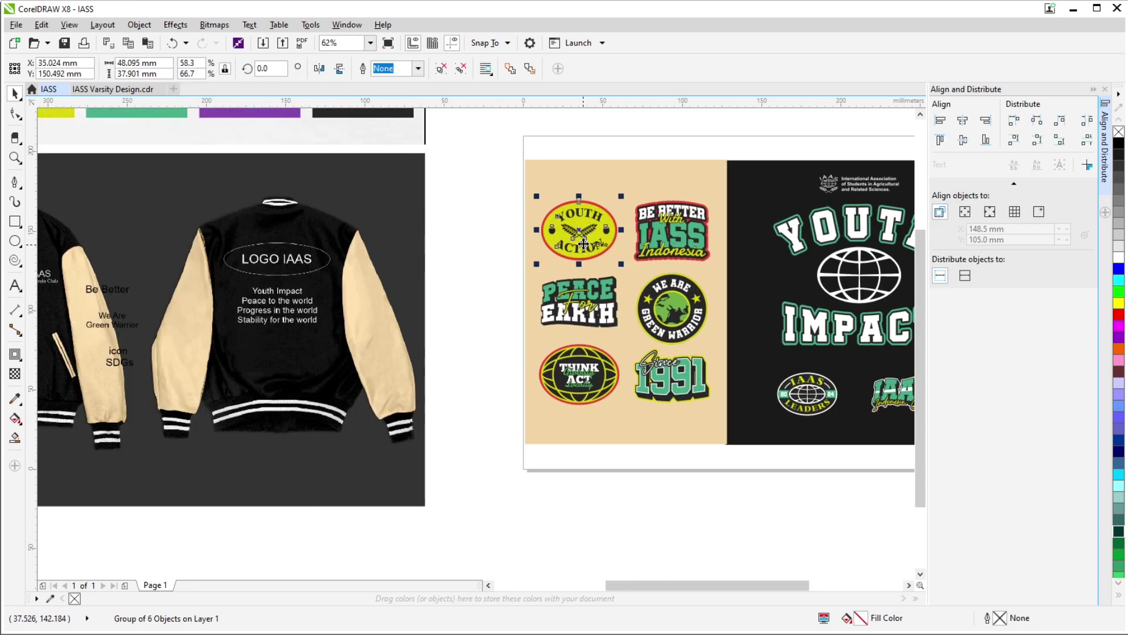
pyautogui.click(431, 261)
pyautogui.hscroll(3, 431, 261)
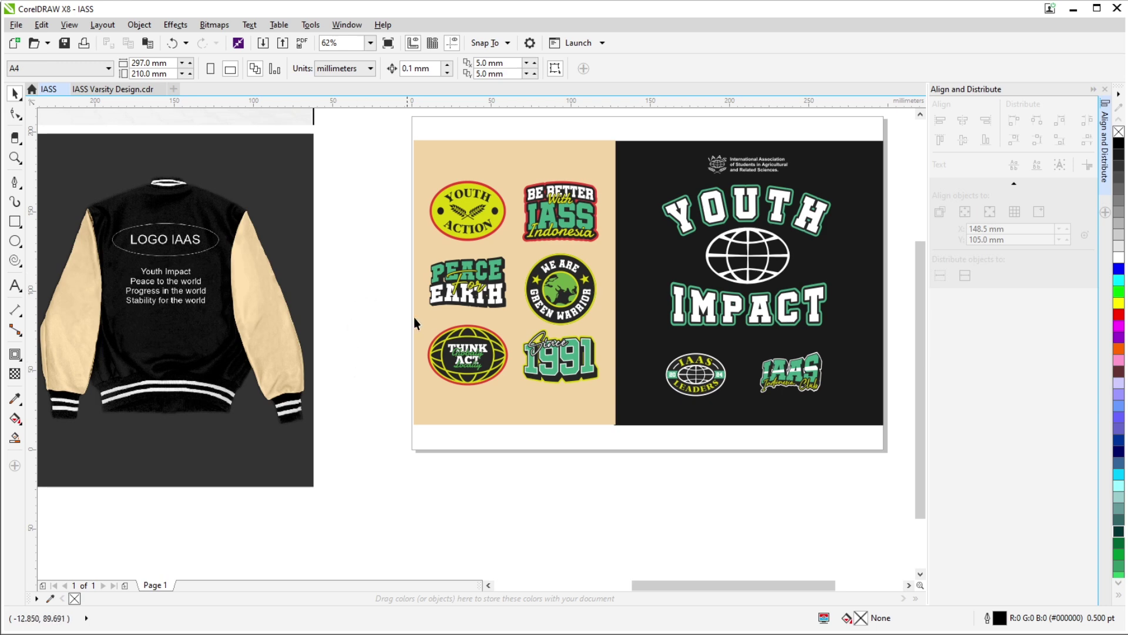
# Step: Zoom in to 250% and then 500% on the Youth Action badge
pyautogui.scroll(3, 506, 249)
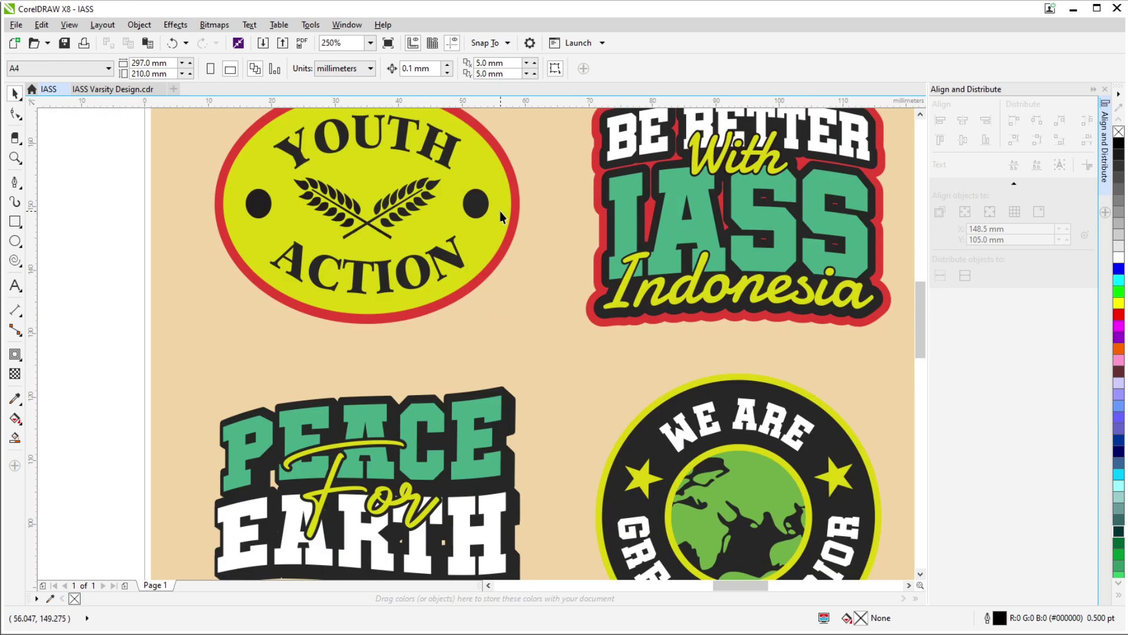
pyautogui.scroll(2, 414, 232)
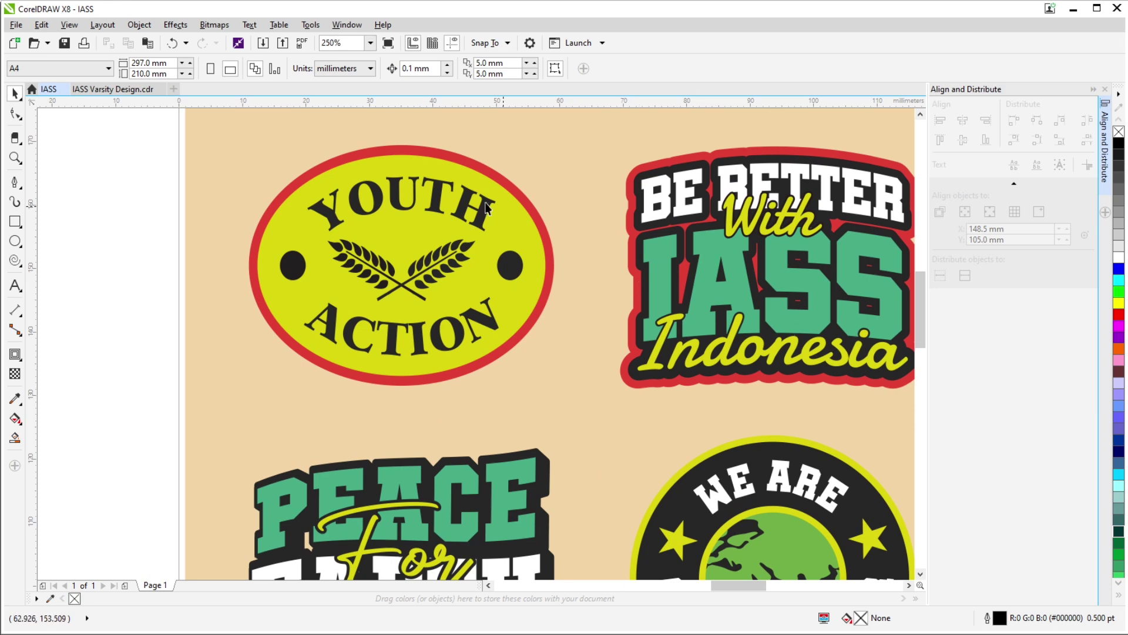
pyautogui.scroll(2, 517, 262)
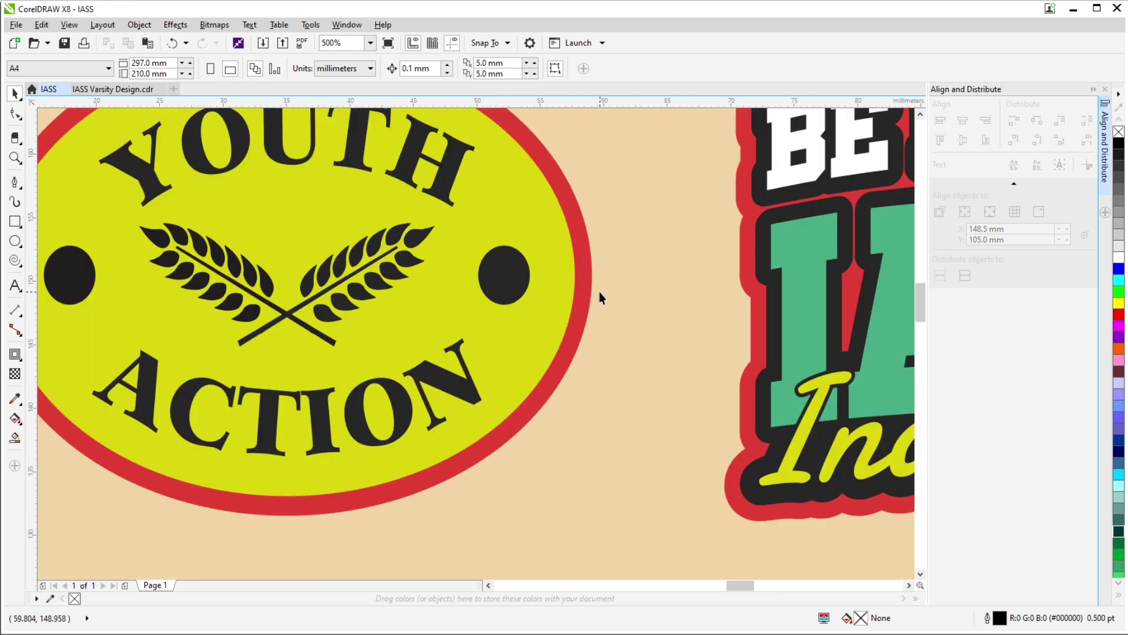
pyautogui.scroll(-2, 446, 273)
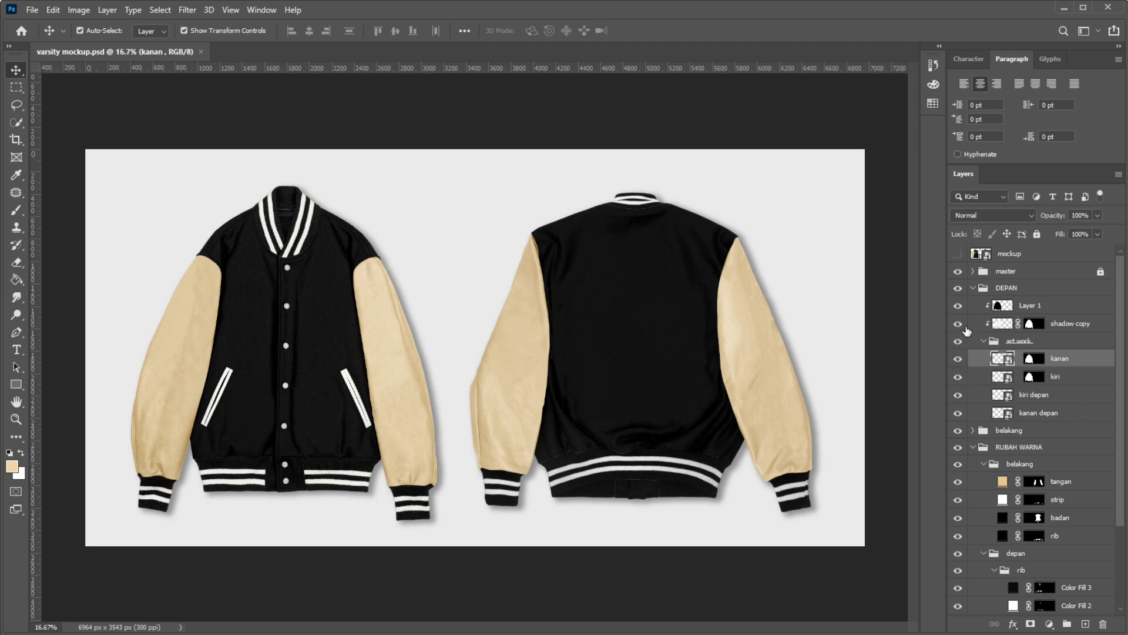
# Step: Expand the DEPAN layer group and open the kanan sleeve smart object
pyautogui.click(973, 288)
pyautogui.click(973, 320)
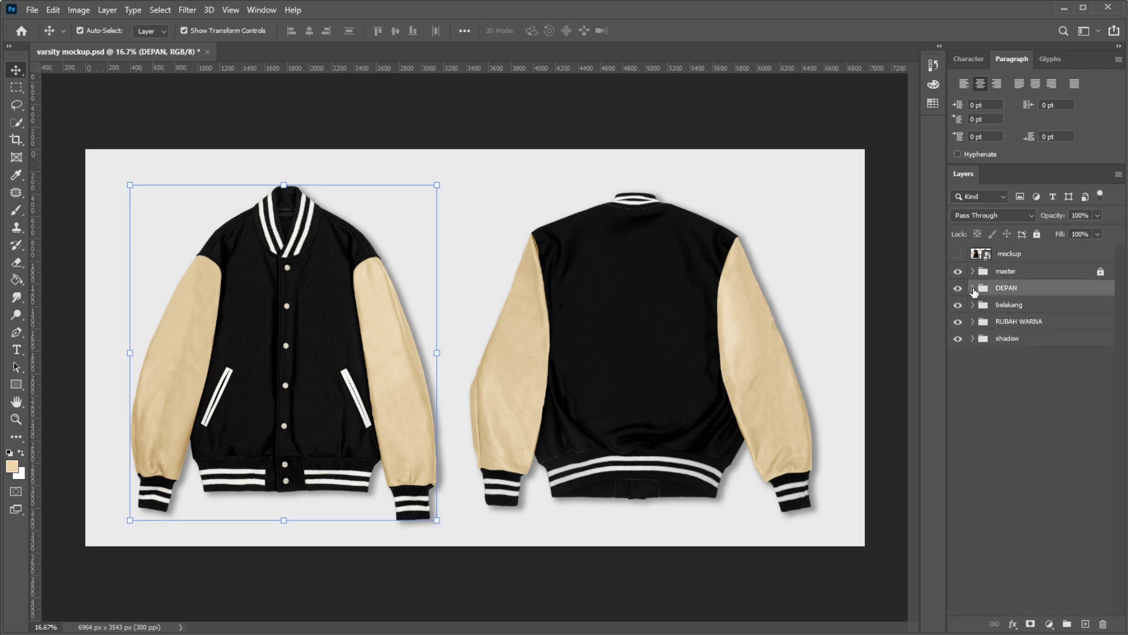
pyautogui.click(972, 288)
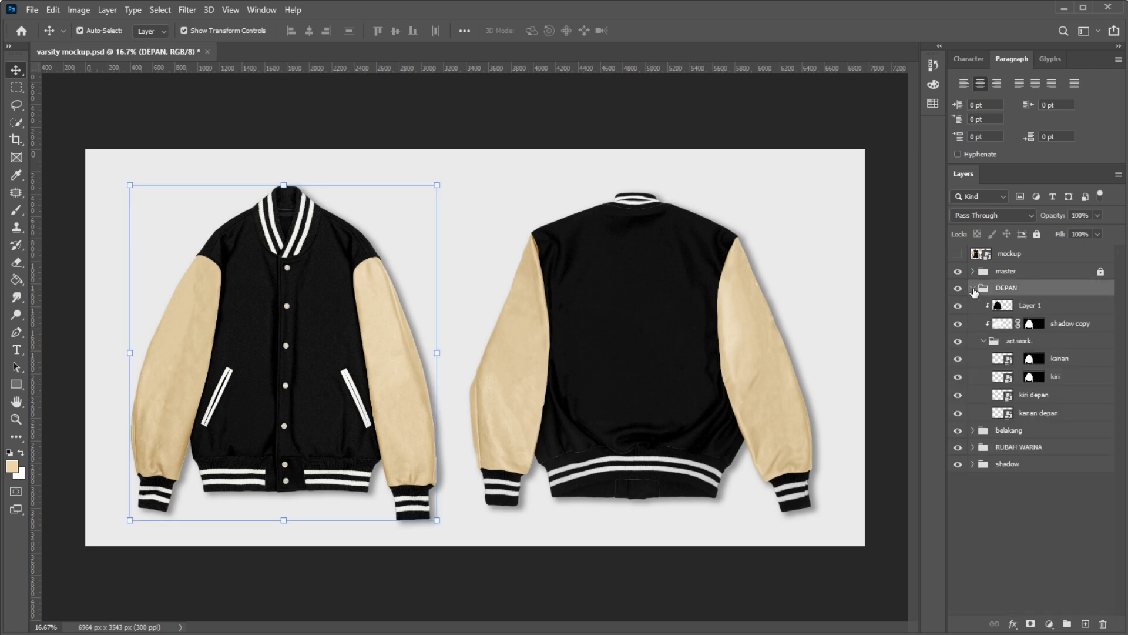
pyautogui.click(983, 340)
pyautogui.click(999, 360)
pyautogui.click(997, 384)
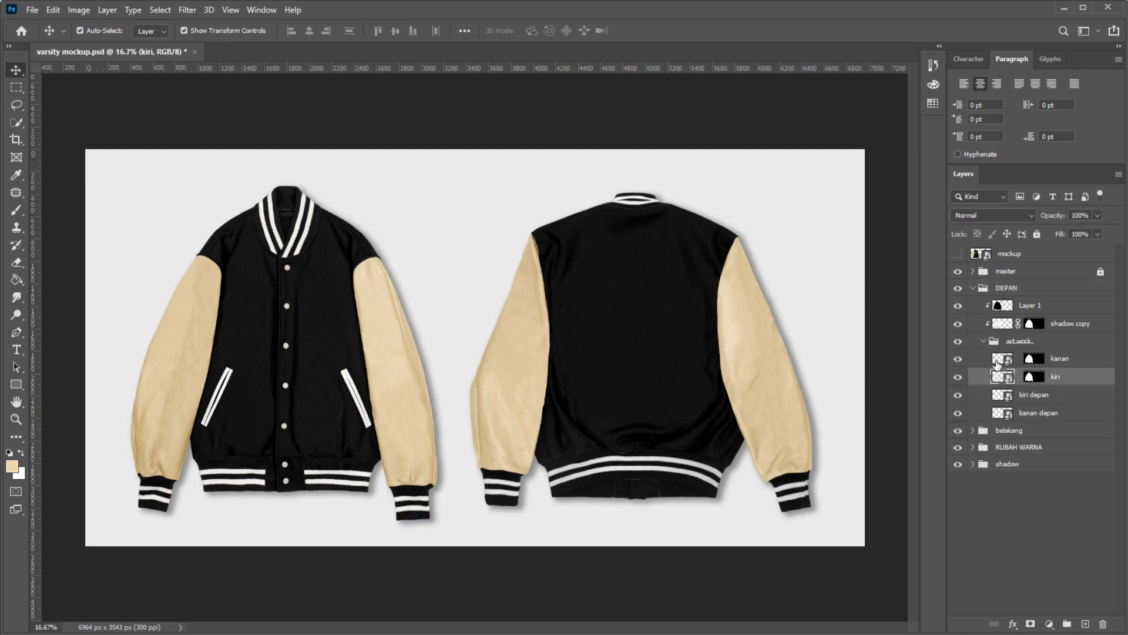
pyautogui.doubleClick(997, 360)
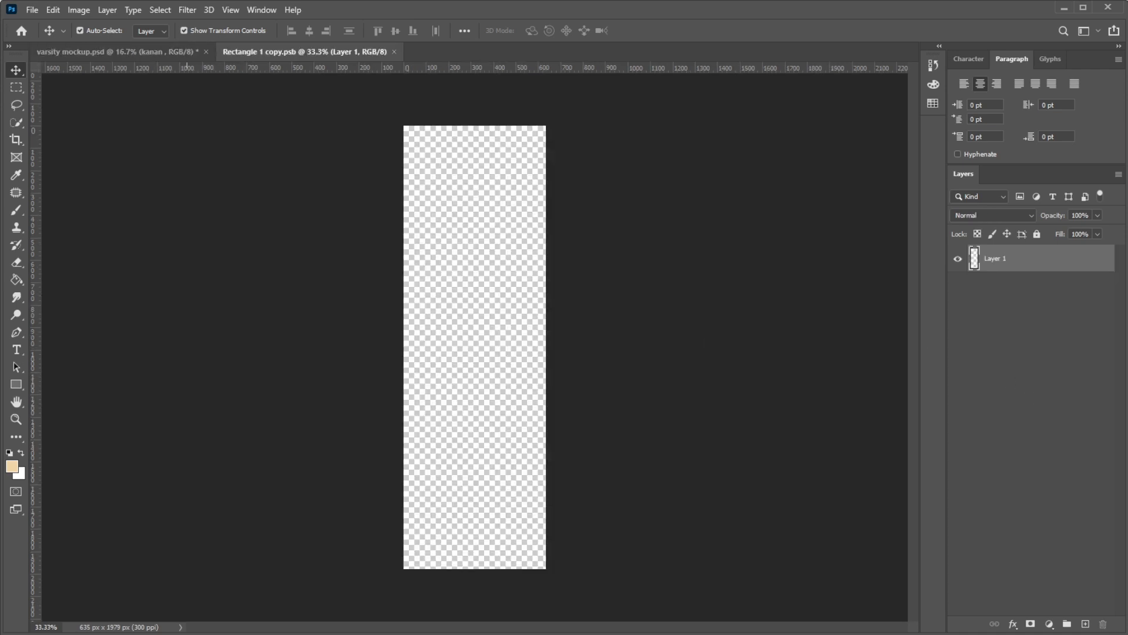
# Step: Place 4.png, 5.png and 6.png into the sleeve artwork
pyautogui.click(335, 624)
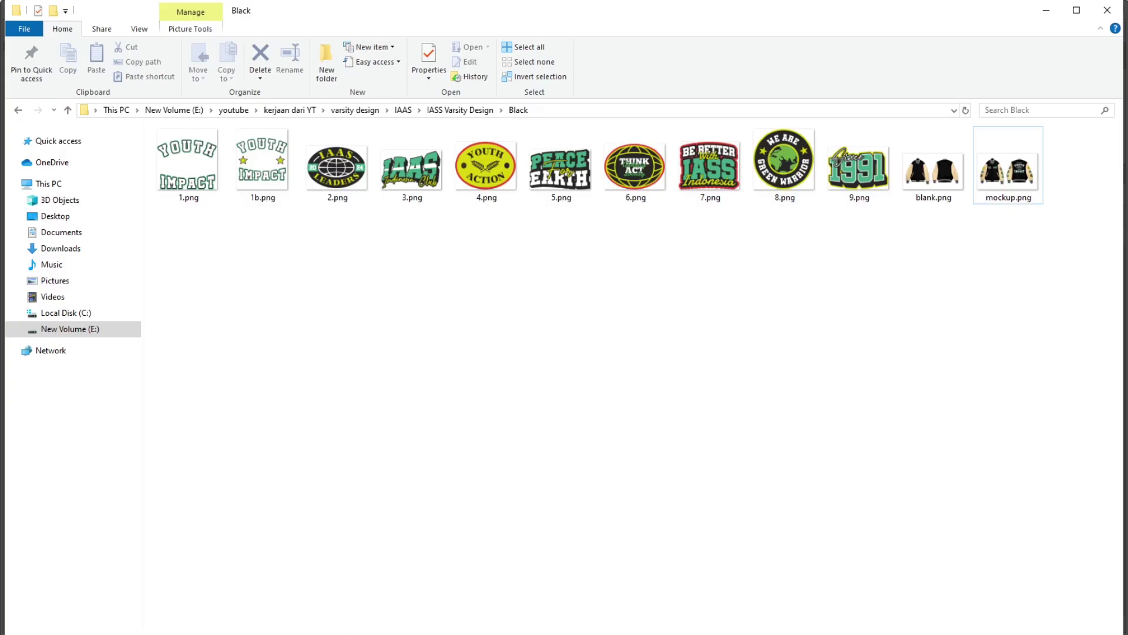
pyautogui.hotkey('alt', 'Tab')
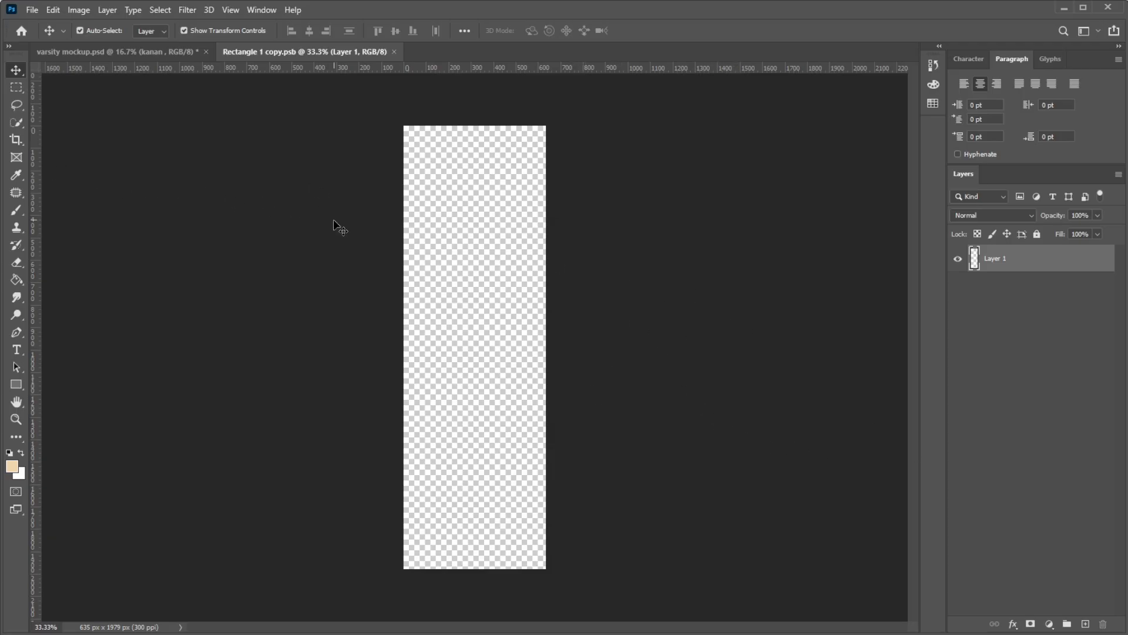
pyautogui.click(62, 49)
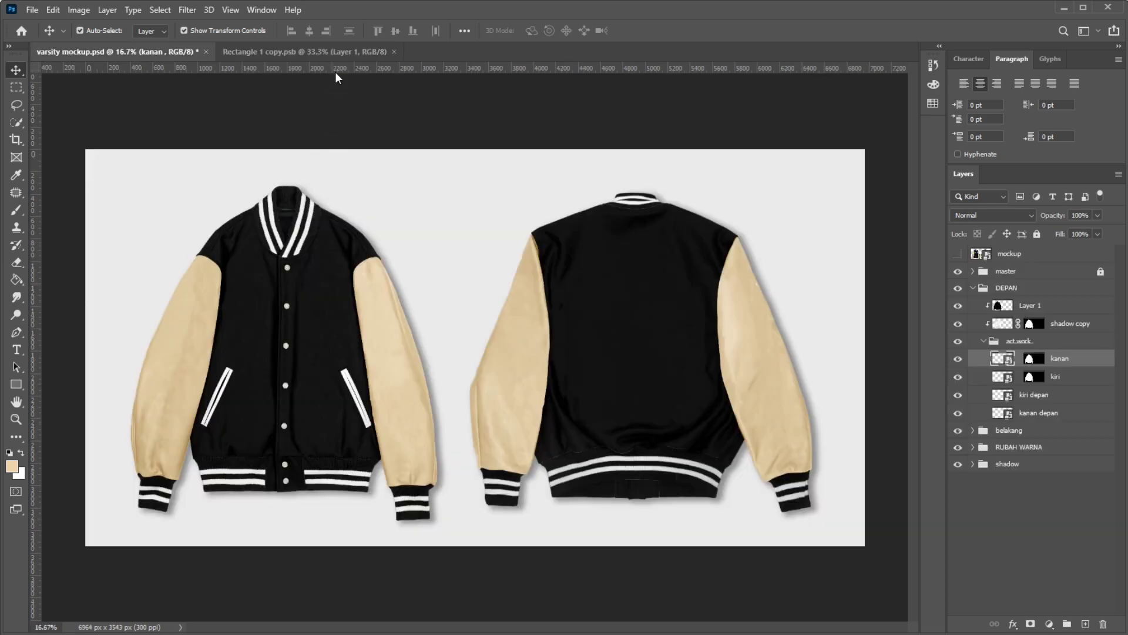
pyautogui.click(337, 56)
pyautogui.hotkey('alt', 'Tab')
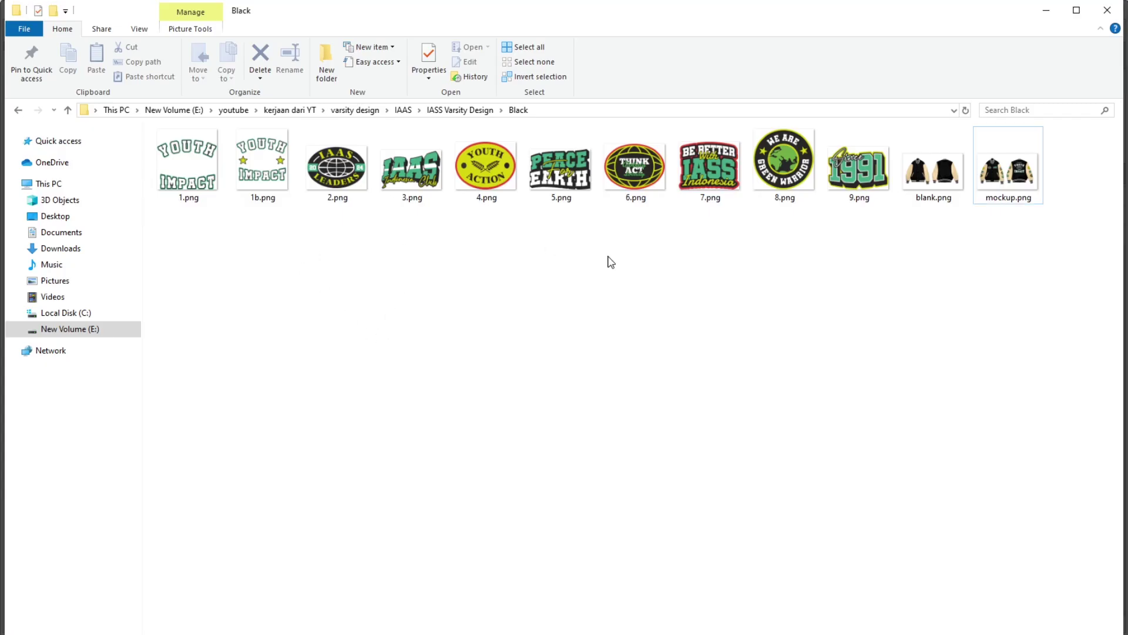
pyautogui.click(496, 203)
pyautogui.keyDown('shift'); pyautogui.click(651, 170); pyautogui.keyUp('shift')
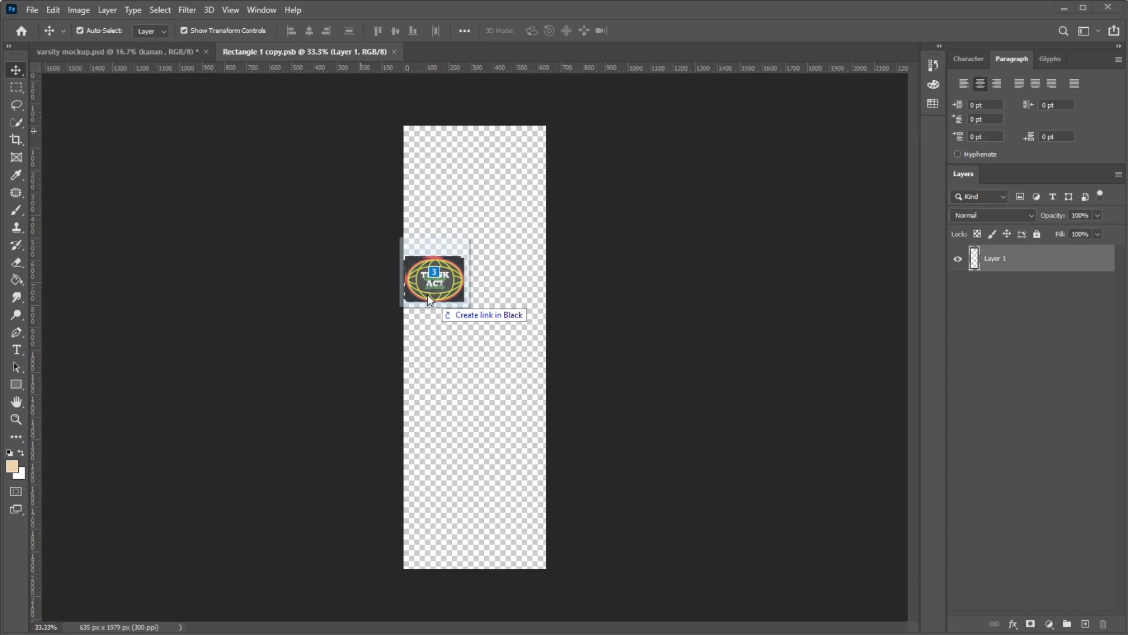
pyautogui.moveTo(642, 179); pyautogui.dragTo(489, 297)
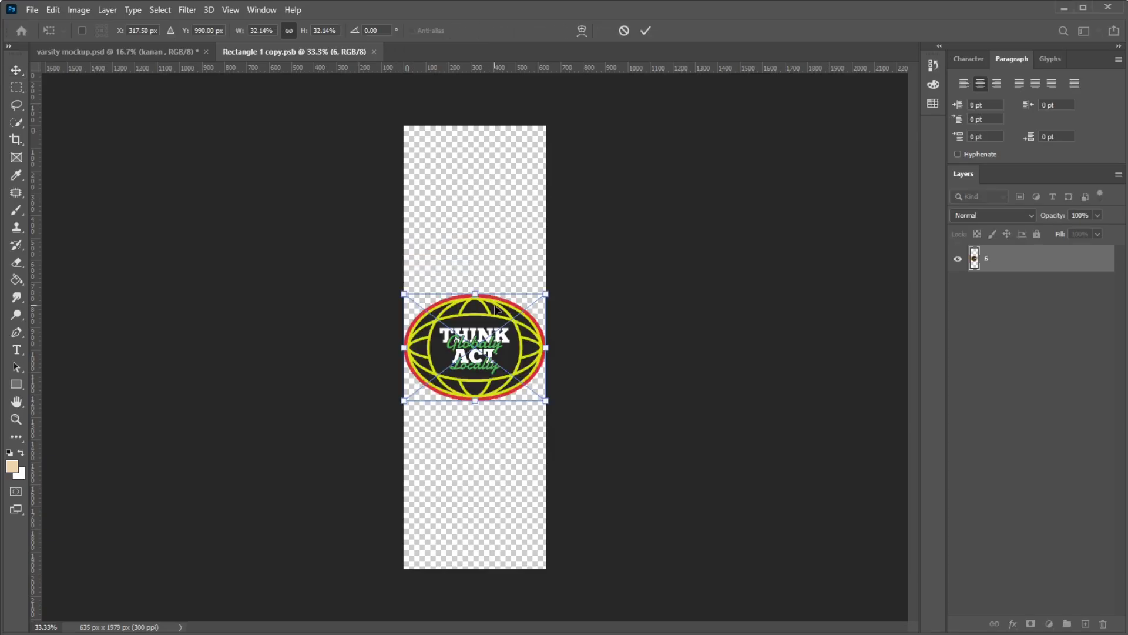
pyautogui.press('Return')
pyautogui.press('Return')
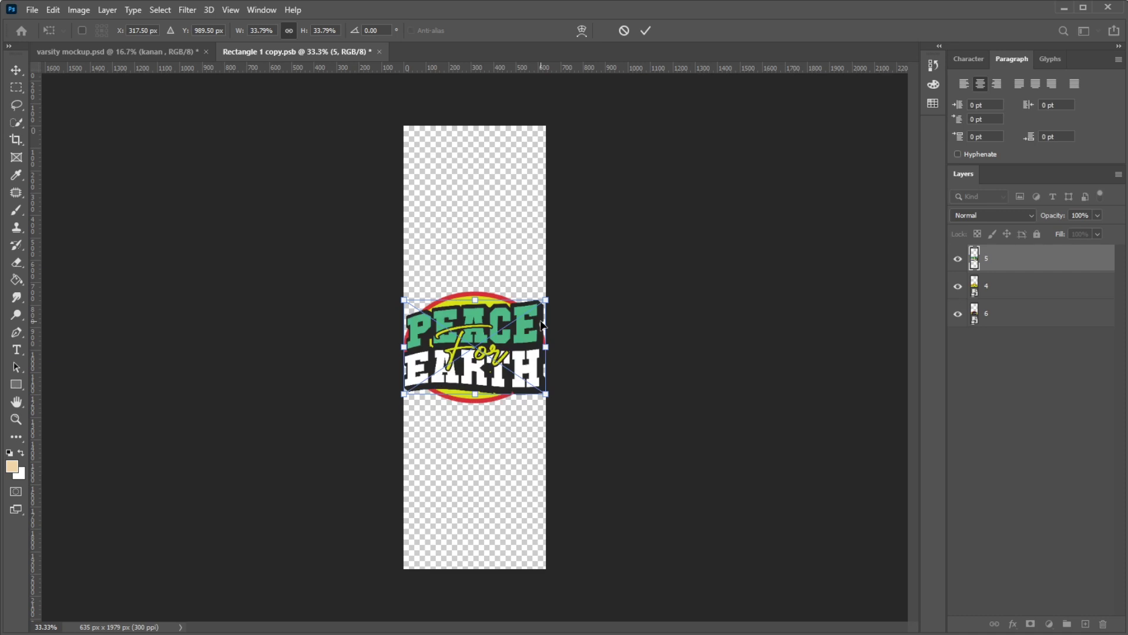
pyautogui.press('Return')
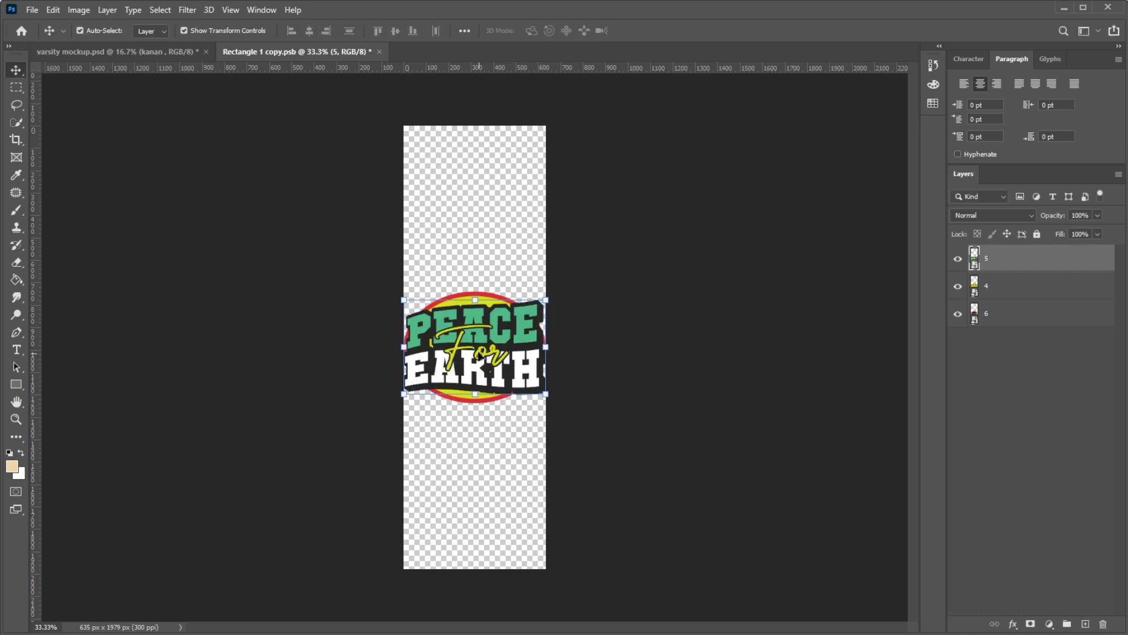
# Step: Stack YOUTH ACTION on top, PEACE FOR EARTH in the middle, THINK ACT at the bottom
pyautogui.moveTo(480, 355); pyautogui.dragTo(479, 434)
pyautogui.moveTo(493, 341); pyautogui.dragTo(492, 204)
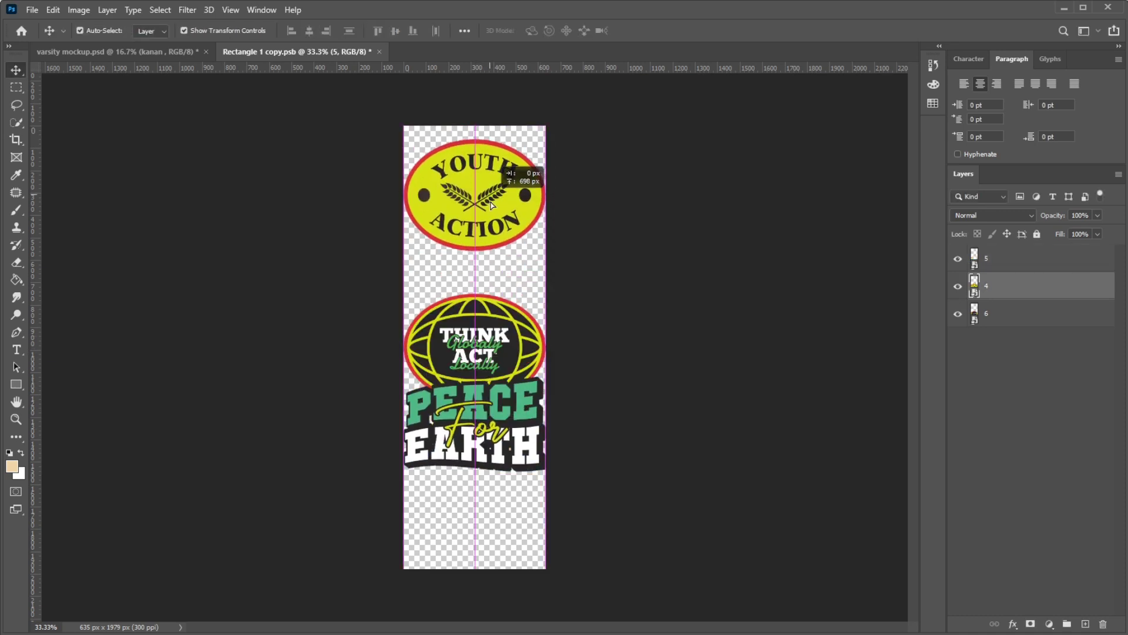
pyautogui.moveTo(479, 347); pyautogui.dragTo(480, 476)
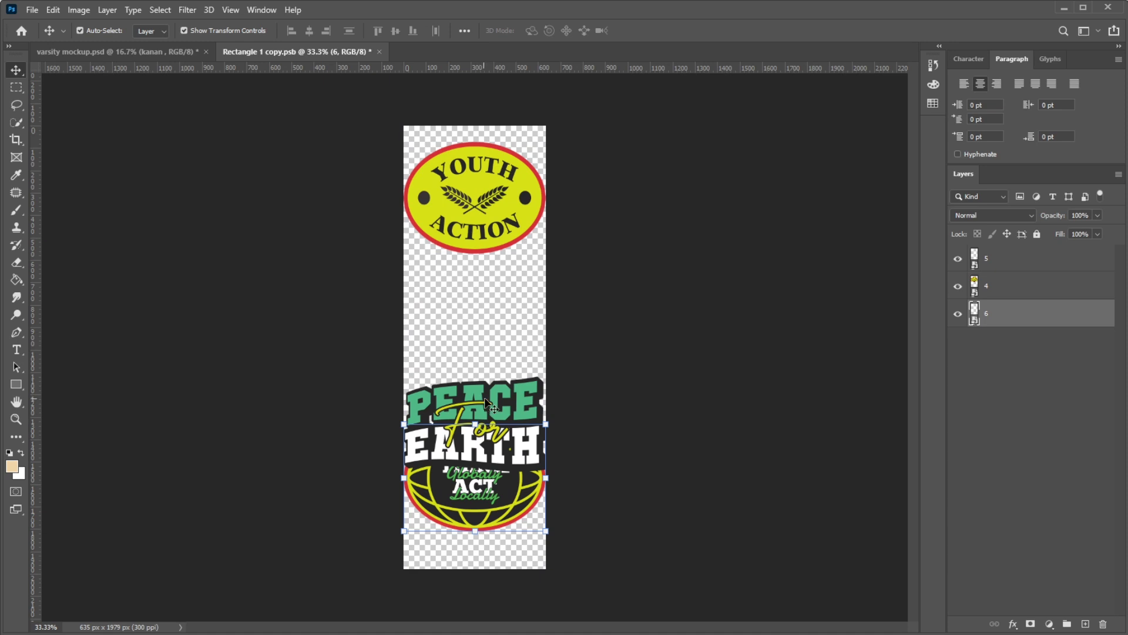
pyautogui.moveTo(485, 403); pyautogui.dragTo(485, 323)
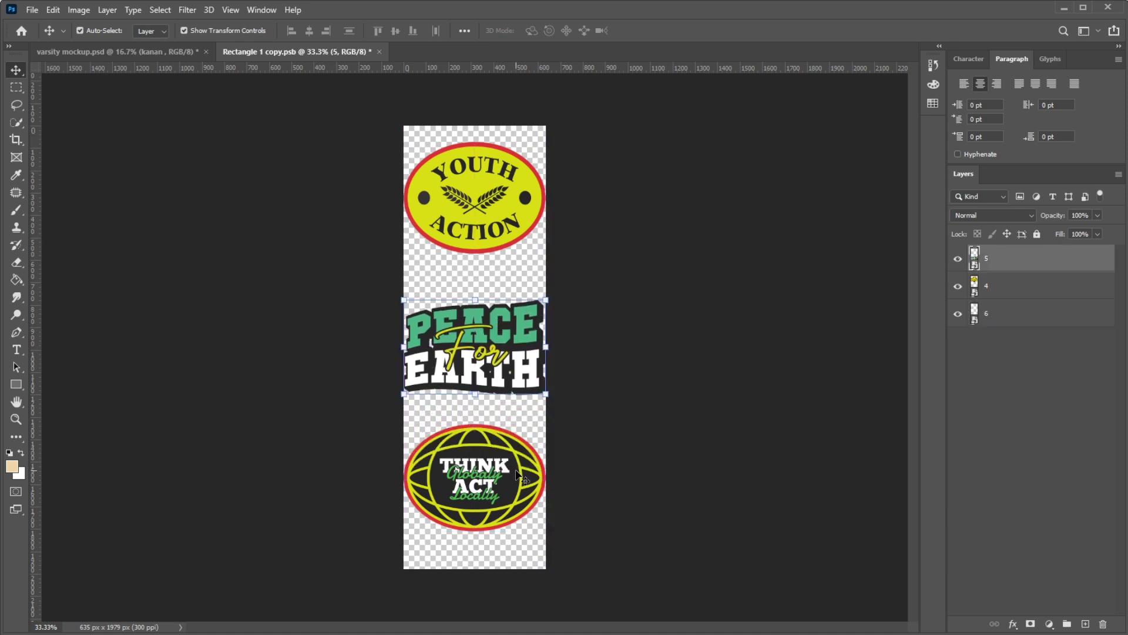
# Step: Scale all three patches to about 85% and save the sleeve artwork
pyautogui.click(991, 320)
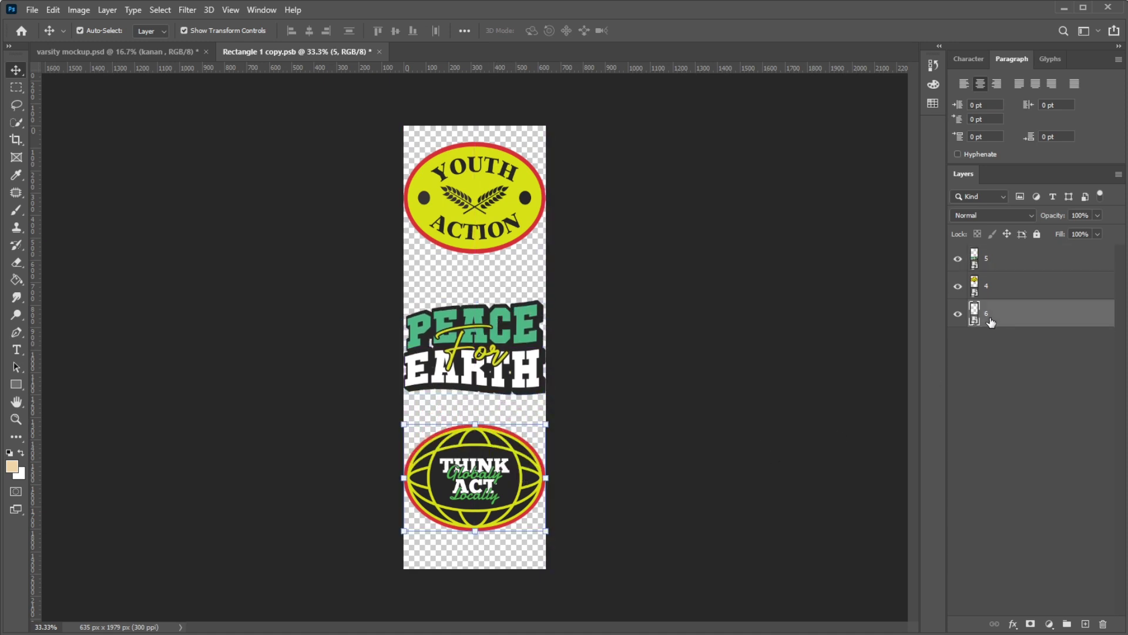
pyautogui.keyDown('shift'); pyautogui.click(999, 261); pyautogui.keyUp('shift')
pyautogui.hotkey('ctrl', 't')
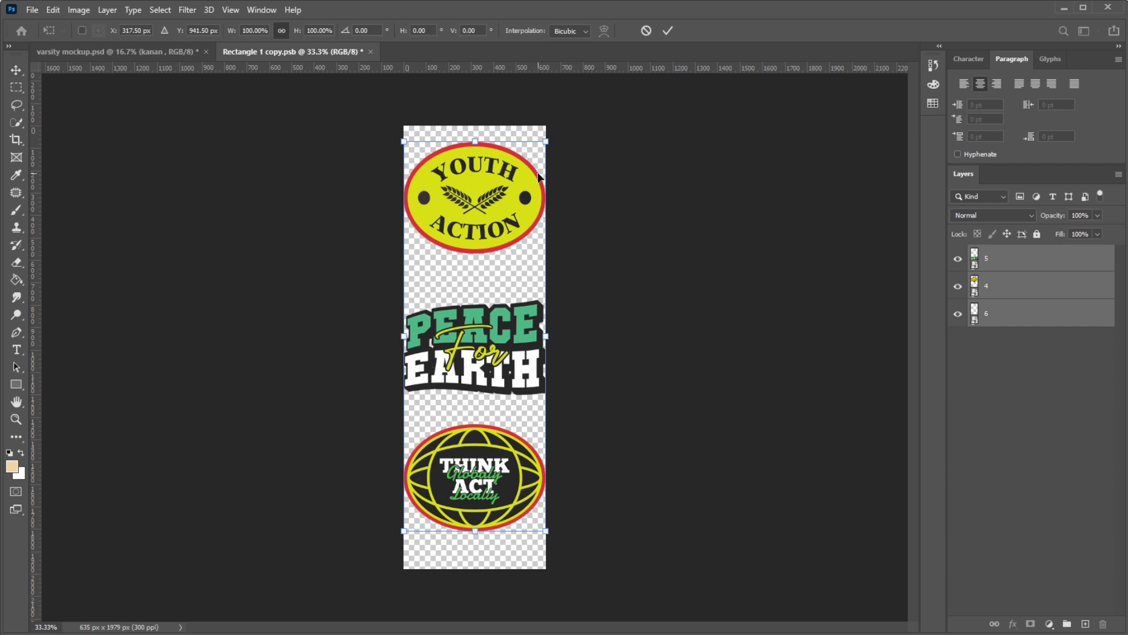
pyautogui.moveTo(546, 140); pyautogui.dragTo(516, 160)
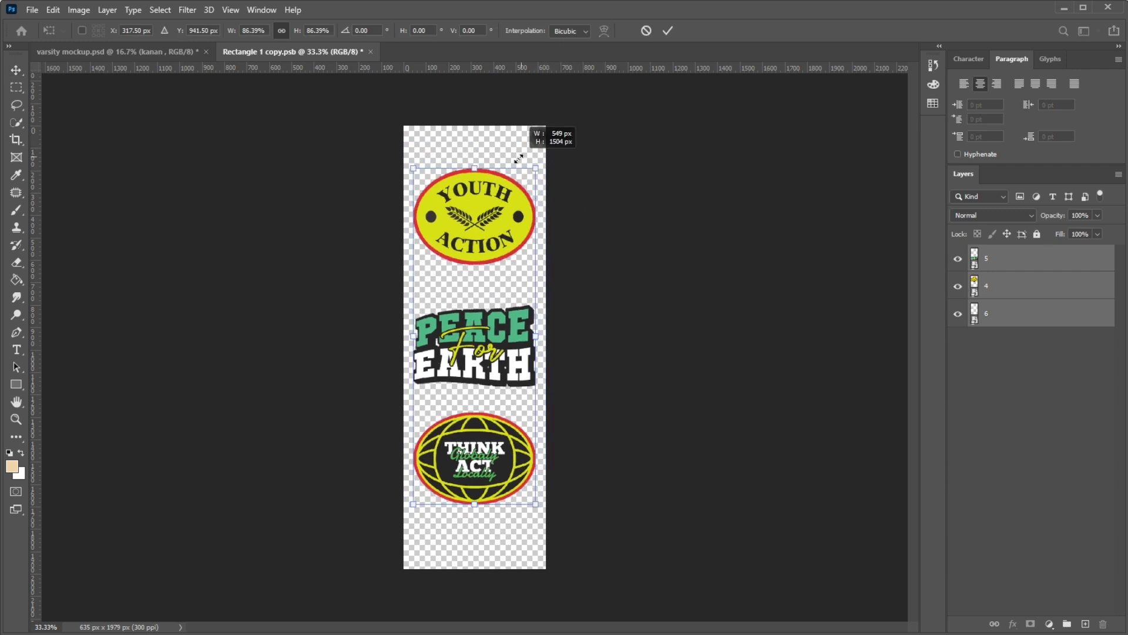
pyautogui.press('Return')
pyautogui.hotkey('ctrl', 's')
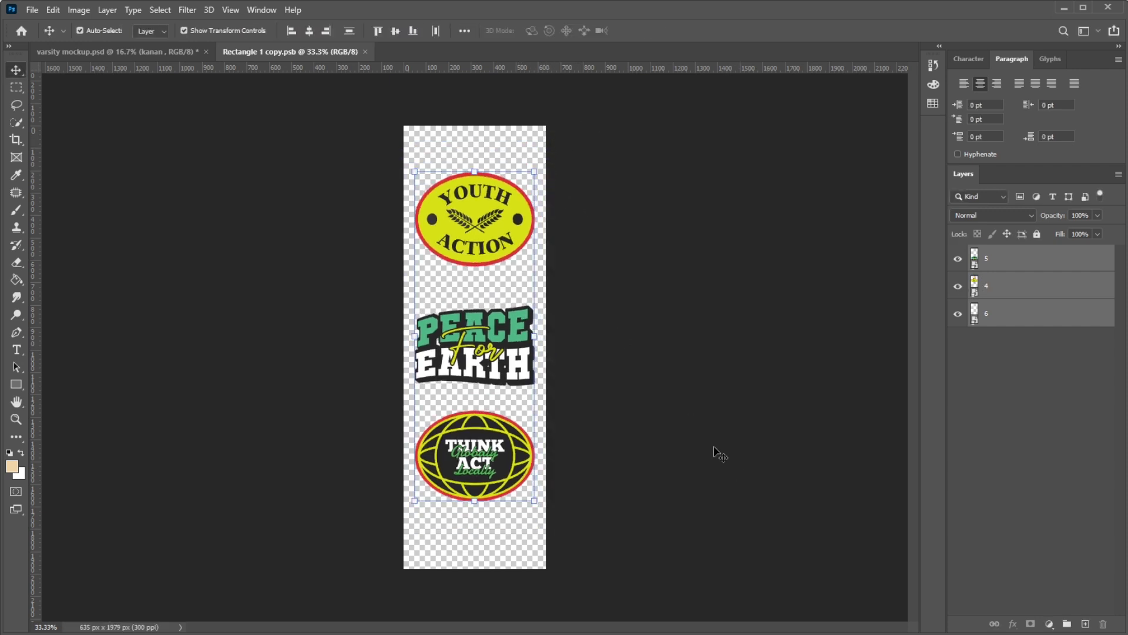
pyautogui.click(83, 51)
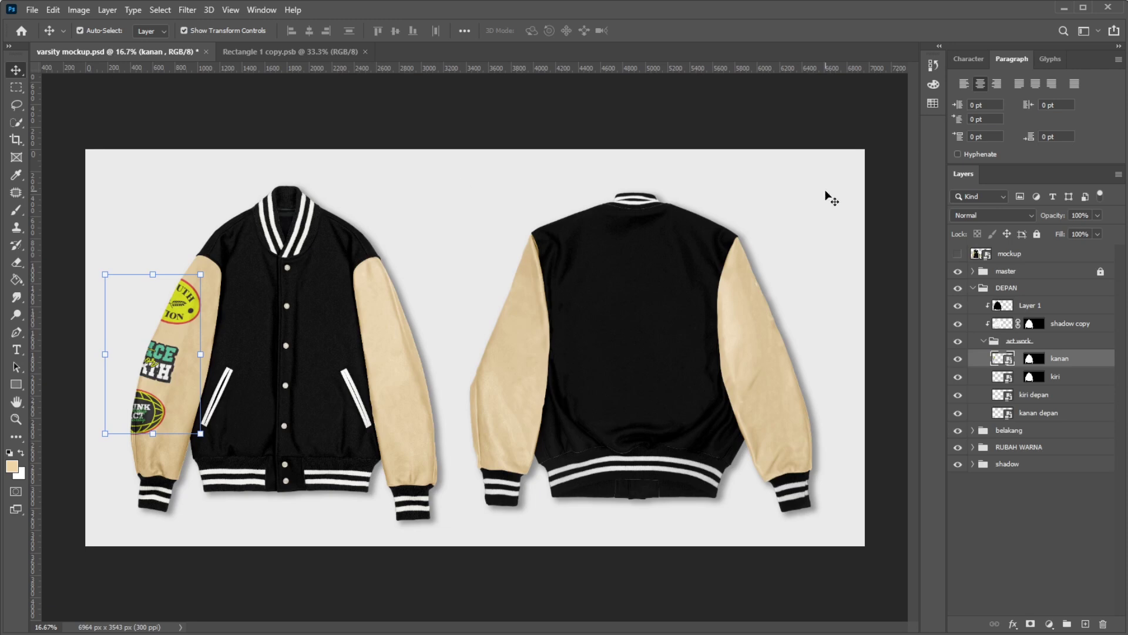
# Step: Nudge the THINK ACT badge a few pixels lower in Rectangle 1 copy.psb and save
pyautogui.scroll(3, 283, 318)
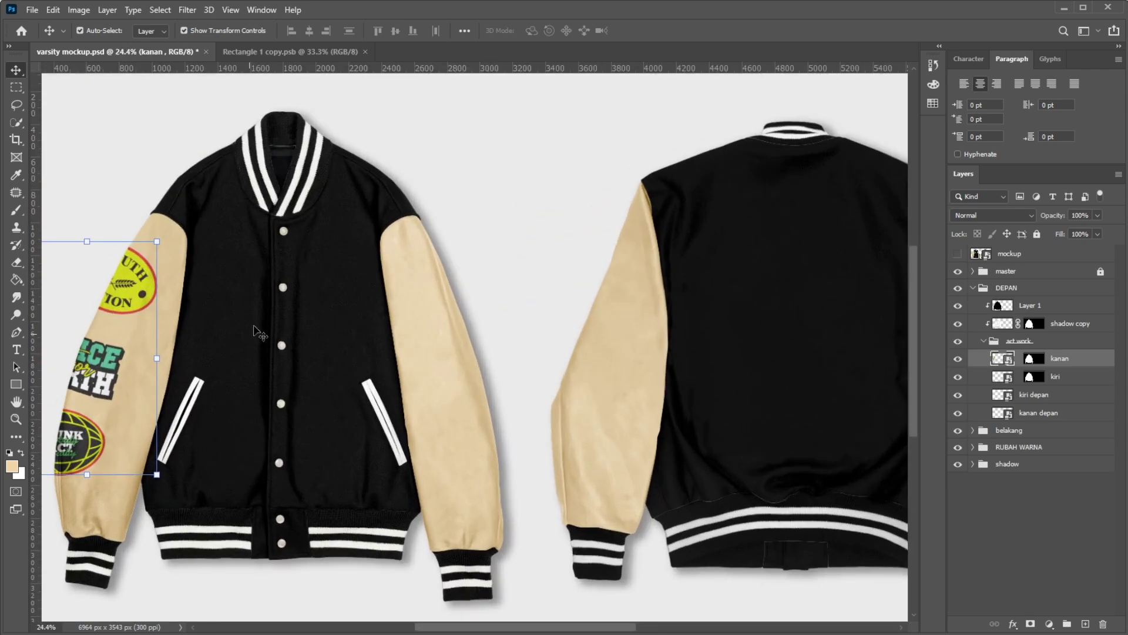
pyautogui.moveTo(198, 281); pyautogui.dragTo(399, 254)
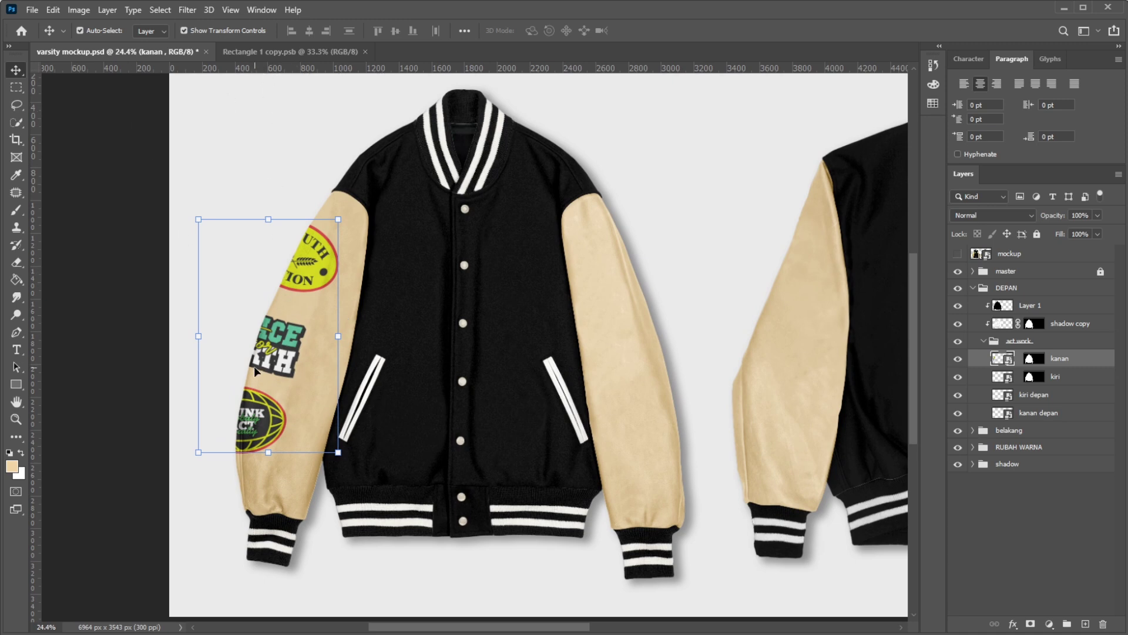
pyautogui.click(295, 52)
pyautogui.moveTo(481, 433); pyautogui.dragTo(480, 438)
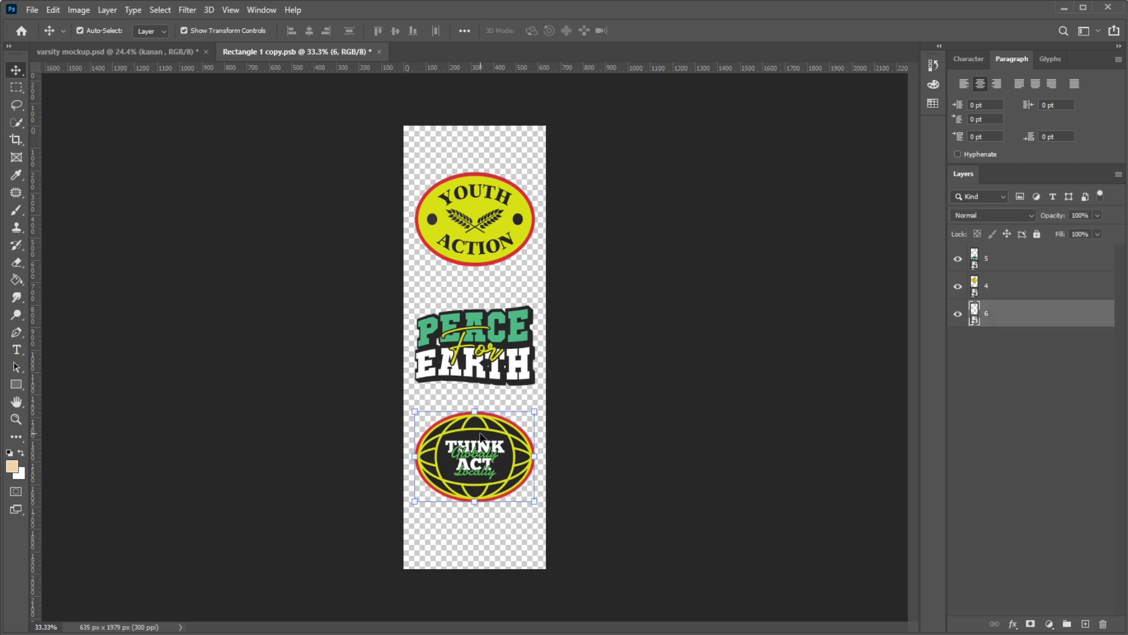
pyautogui.hotkey('ctrl', 's')
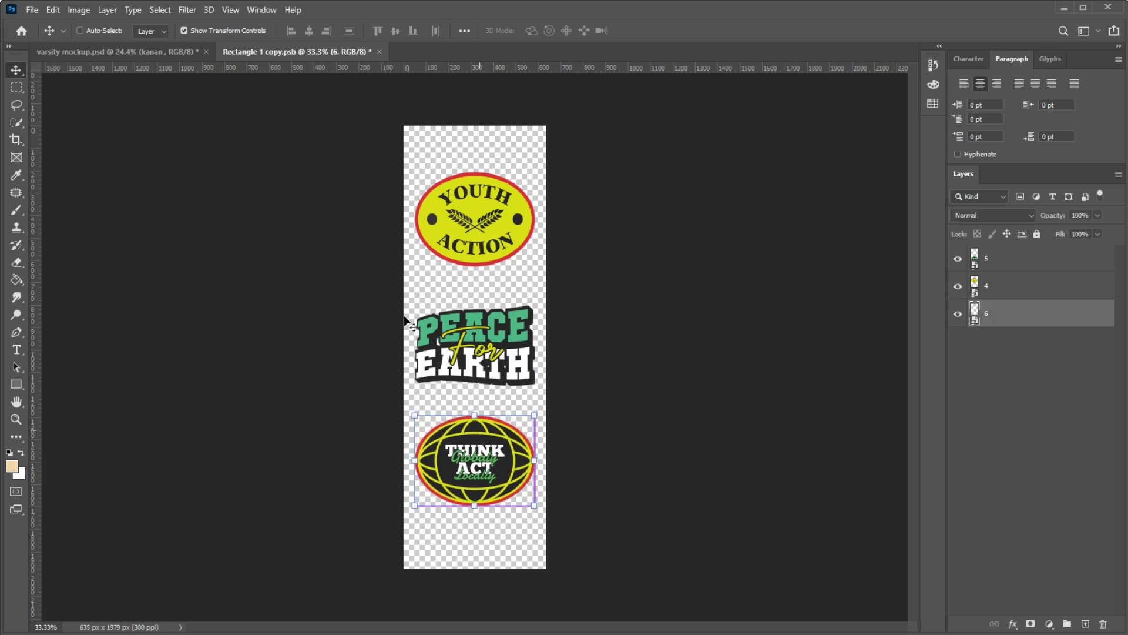
pyautogui.click(157, 54)
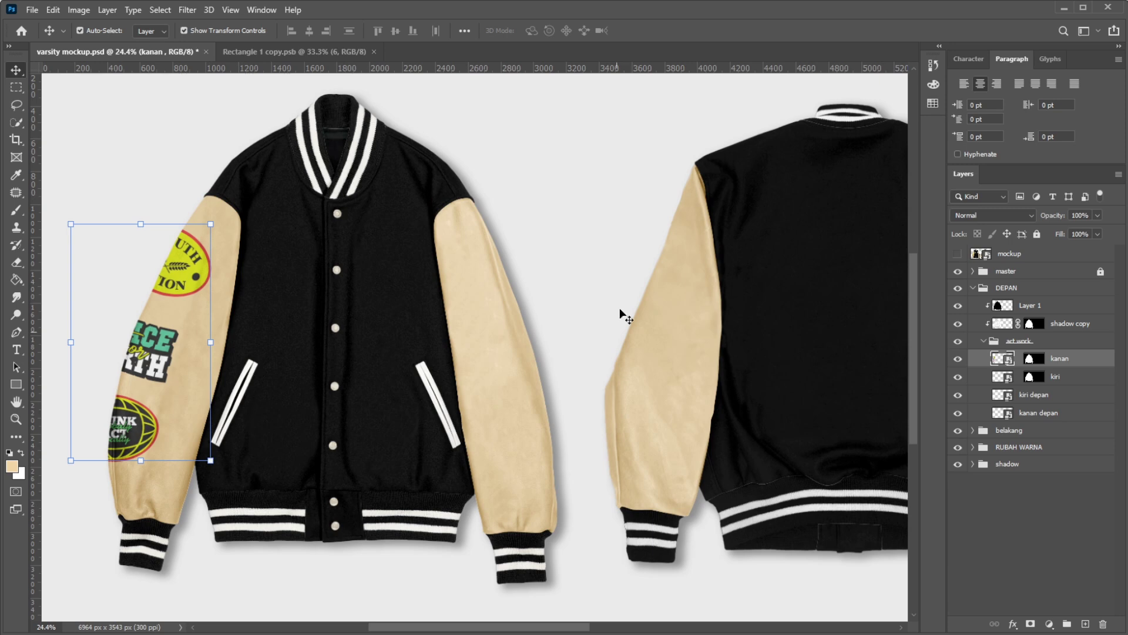
pyautogui.scroll(-2, 504, 327)
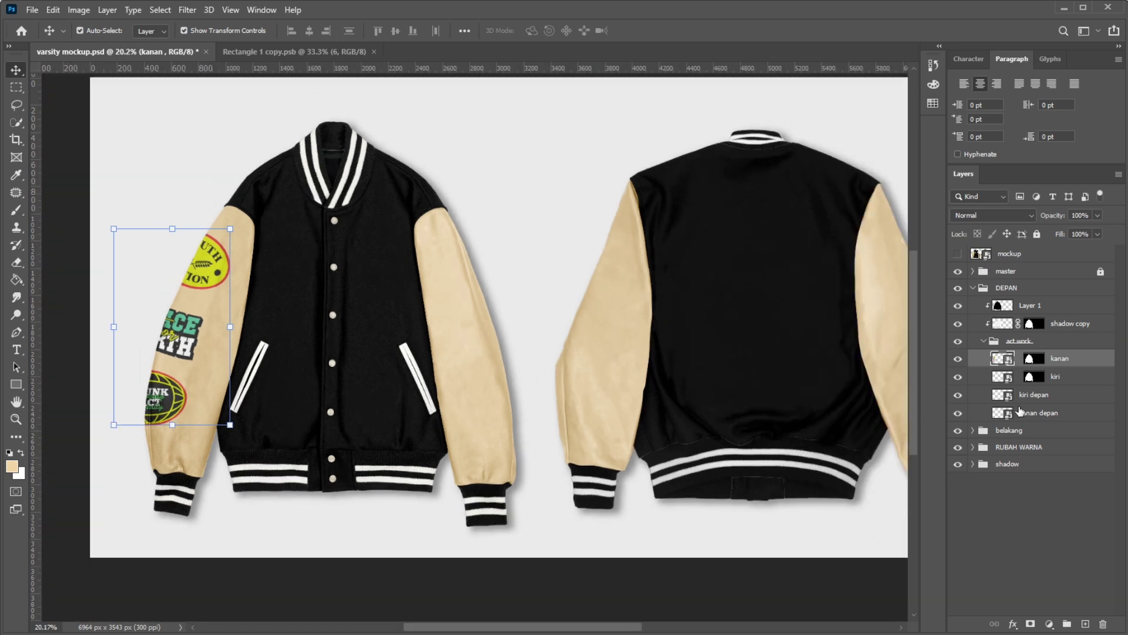
# Step: Open the left sleeve artwork and place 7.png, 8.png and 9.png into it
pyautogui.doubleClick(1002, 377)
pyautogui.hotkey('alt', 'Tab')
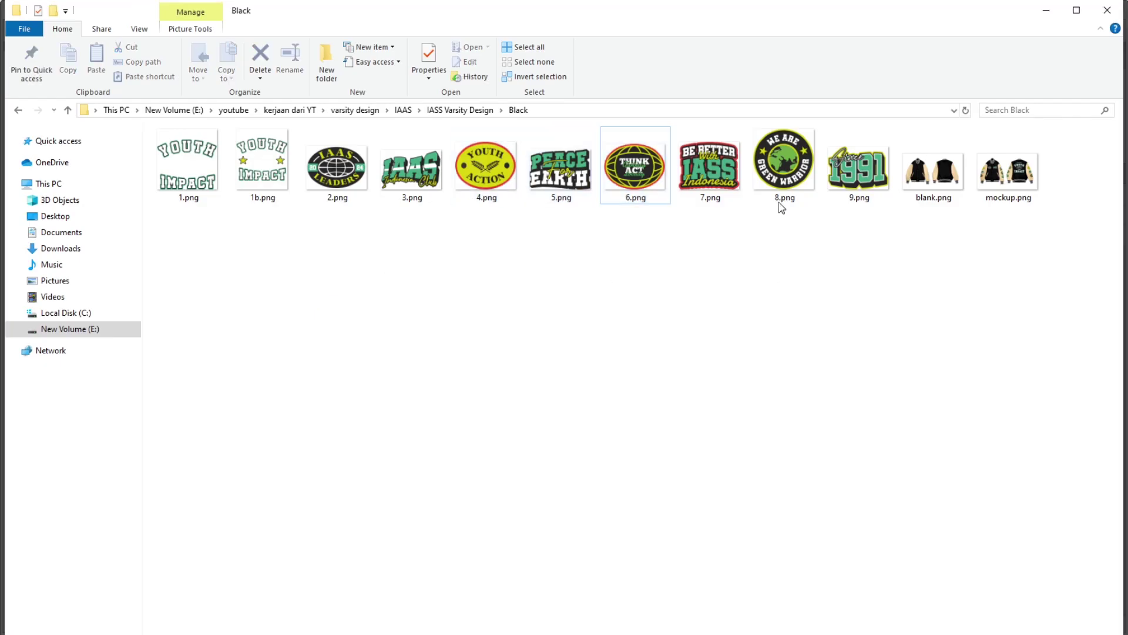
pyautogui.click(729, 165)
pyautogui.keyDown('ctrl'); pyautogui.click(797, 177); pyautogui.keyUp('ctrl')
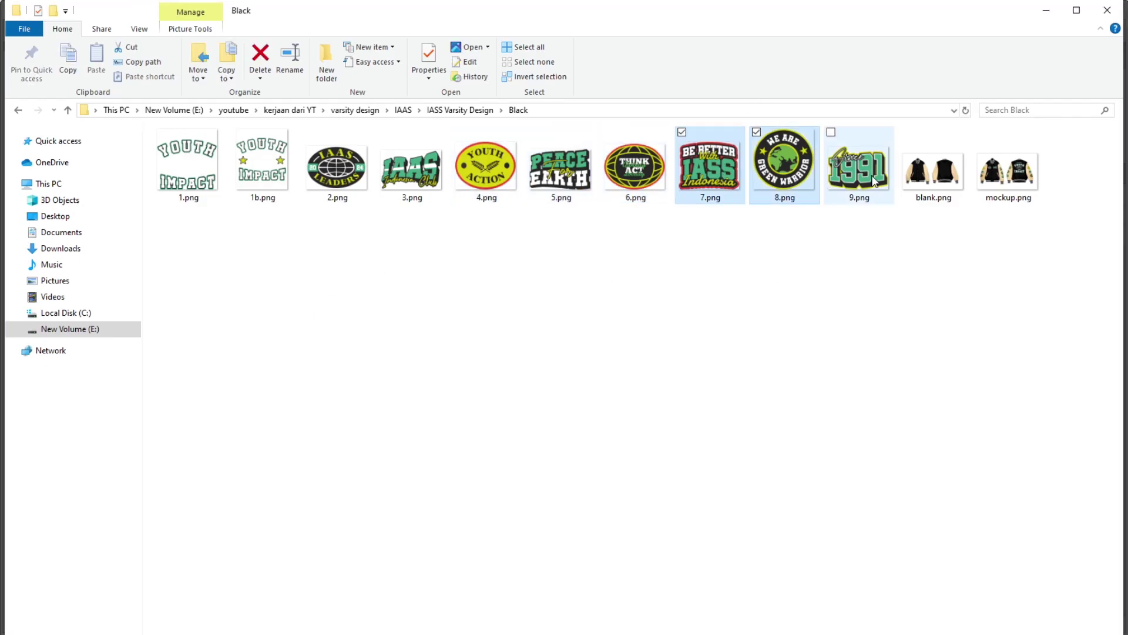
pyautogui.keyDown('ctrl'); pyautogui.click(858, 170); pyautogui.keyUp('ctrl')
pyautogui.moveTo(852, 194); pyautogui.dragTo(526, 330)
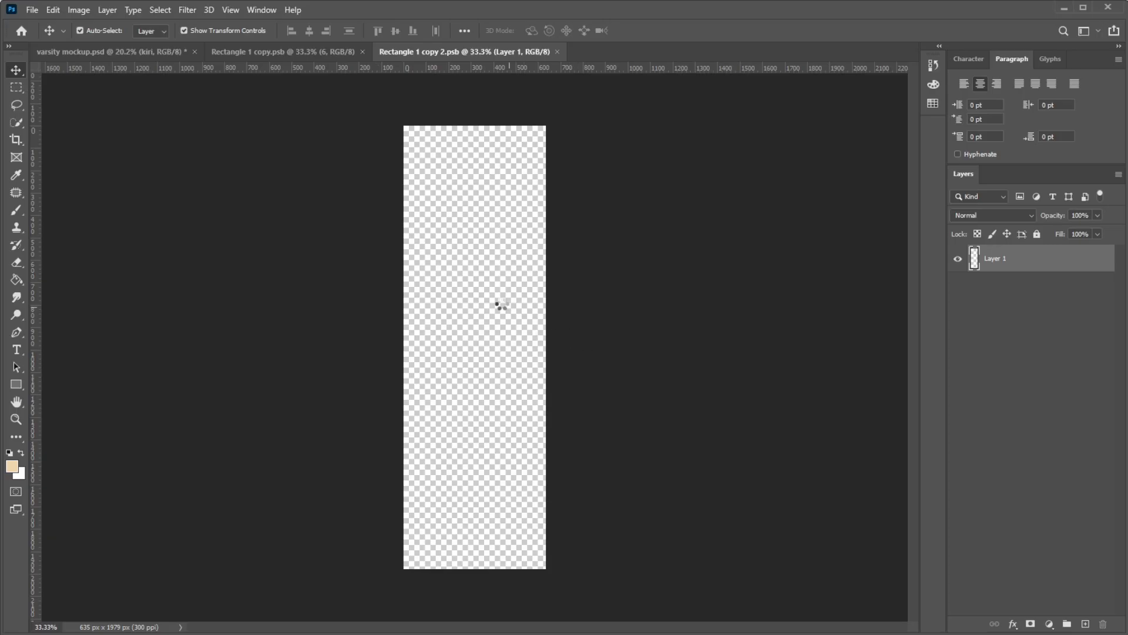
pyautogui.press('Return')
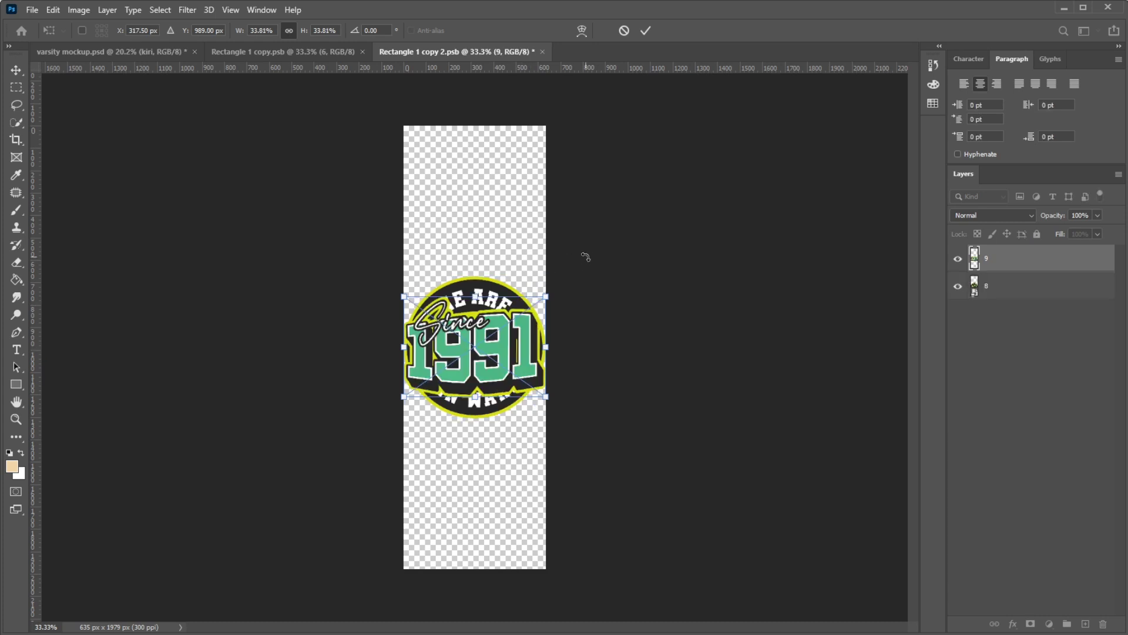
pyautogui.press('Return')
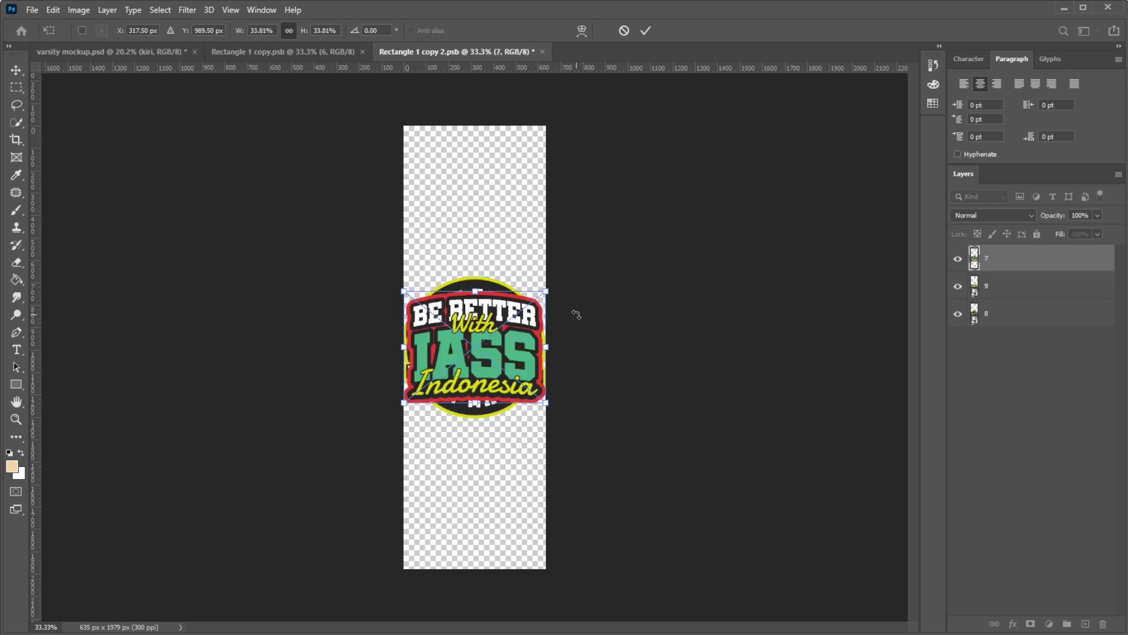
pyautogui.press('Return')
# Step: Stack IASS on top, Green Warrior middle, Since 1991 bottom, and scale to about 83%
pyautogui.moveTo(506, 333); pyautogui.dragTo(496, 191)
pyautogui.moveTo(494, 361)
pyautogui.mouseDown()
pyautogui.moveTo(488, 520)
pyautogui.moveTo(488, 499)
pyautogui.mouseUp()
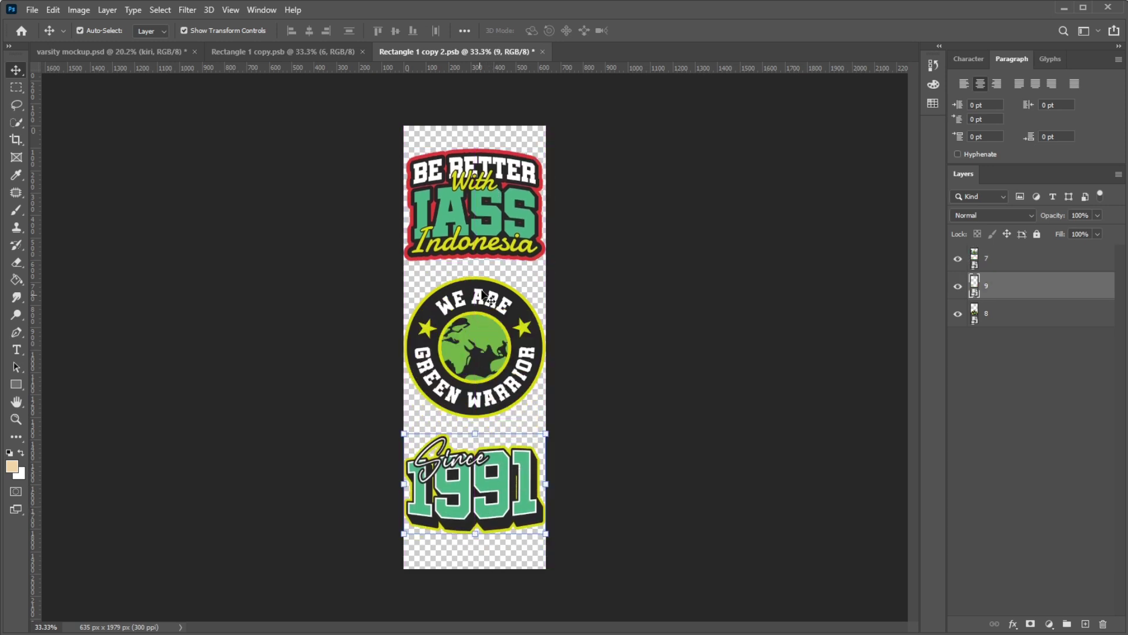
pyautogui.moveTo(482, 322); pyautogui.dragTo(482, 331)
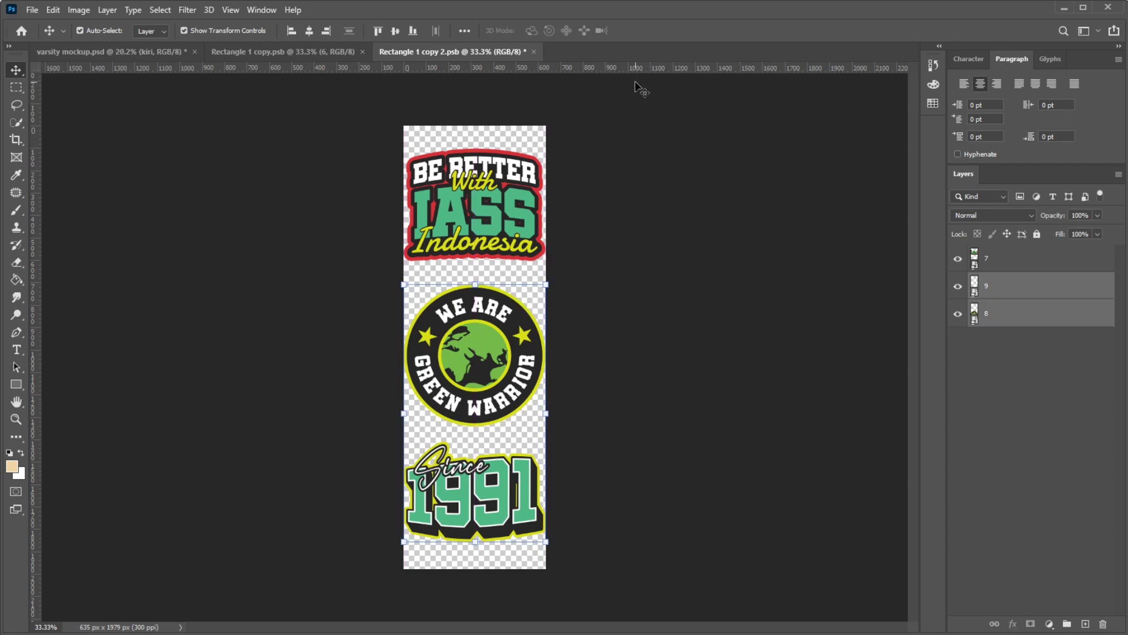
pyautogui.moveTo(658, 134); pyautogui.dragTo(314, 573)
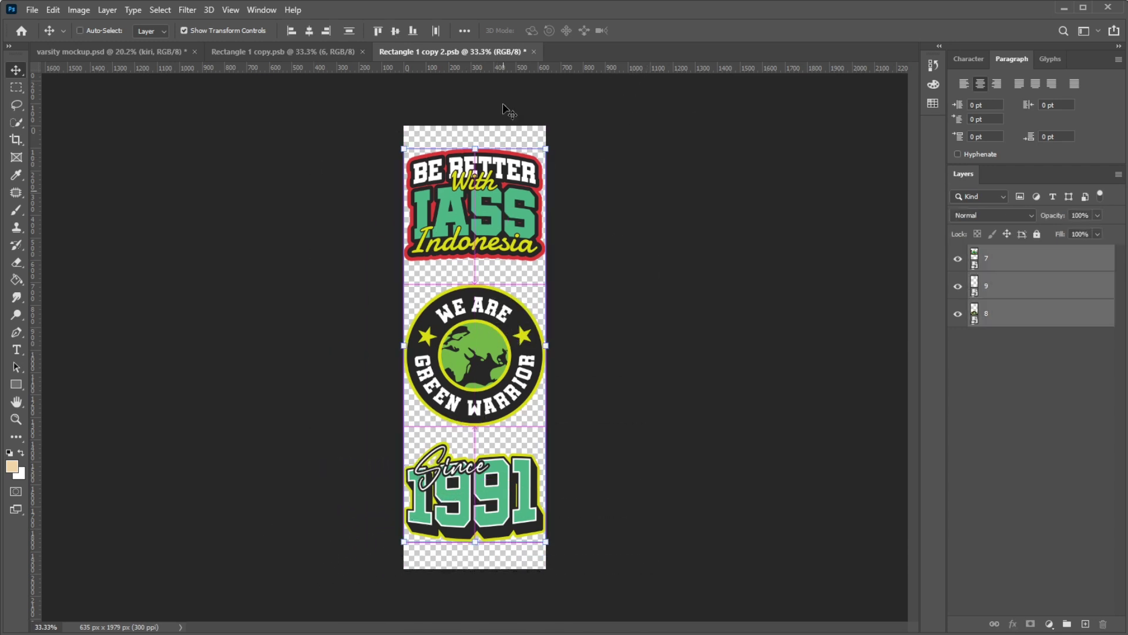
pyautogui.hotkey('ctrl', 't')
pyautogui.moveTo(546, 150); pyautogui.dragTo(505, 173)
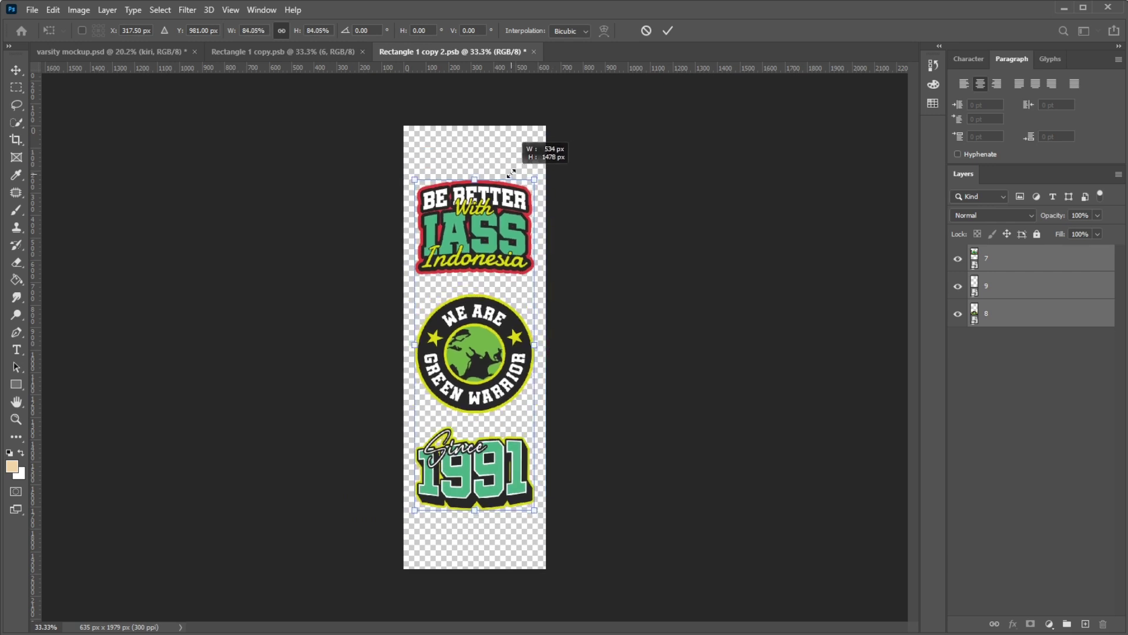
pyautogui.press('Return')
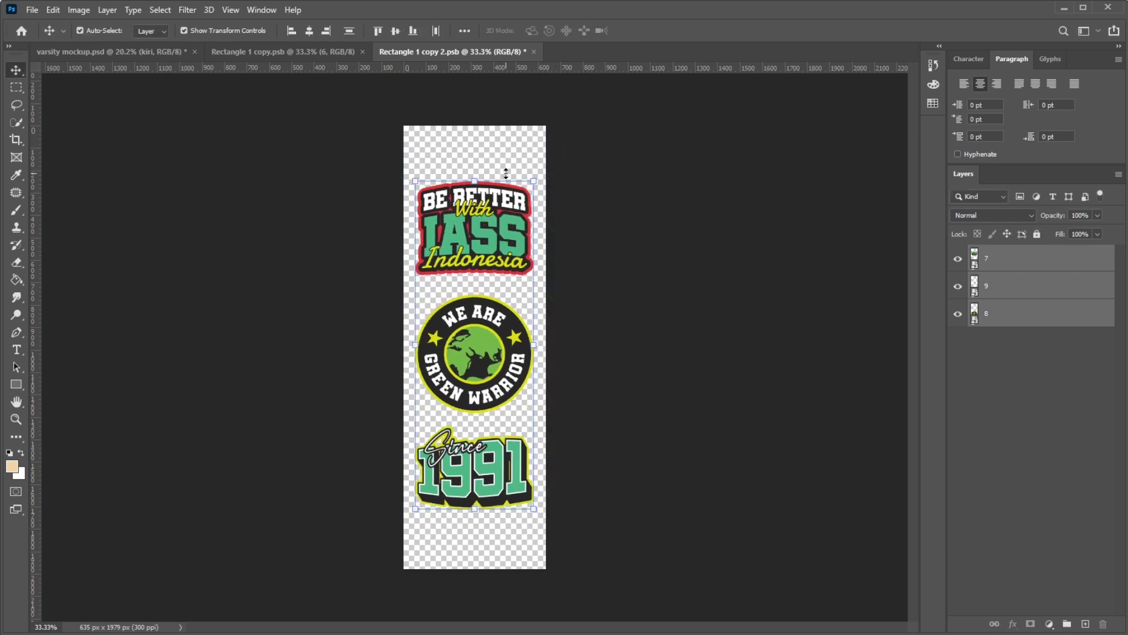
# Step: Move the top badge and circle badge higher to tighten the left sleeve stack
pyautogui.click(587, 232)
pyautogui.click(497, 231)
pyautogui.moveTo(497, 230); pyautogui.dragTo(497, 214)
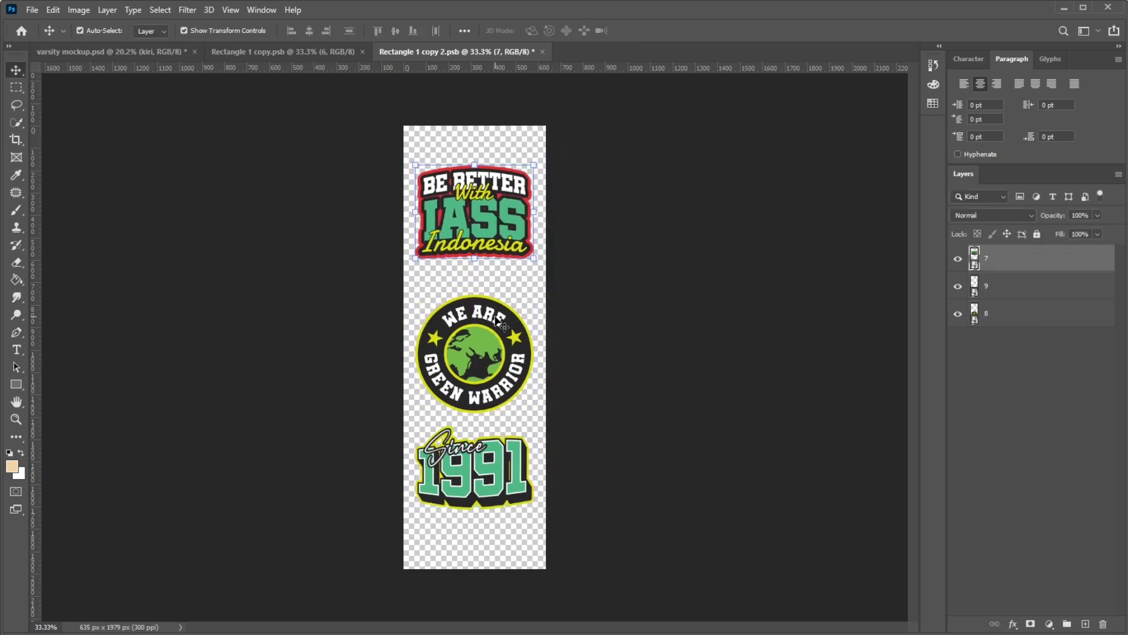
pyautogui.moveTo(490, 343); pyautogui.dragTo(487, 330)
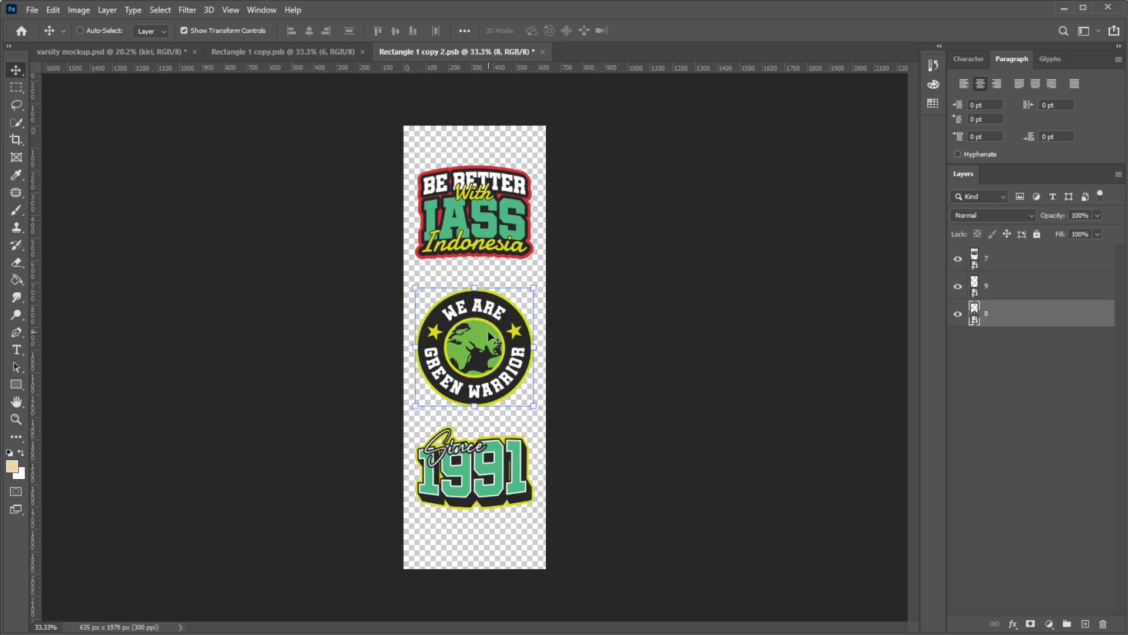
pyautogui.click(131, 49)
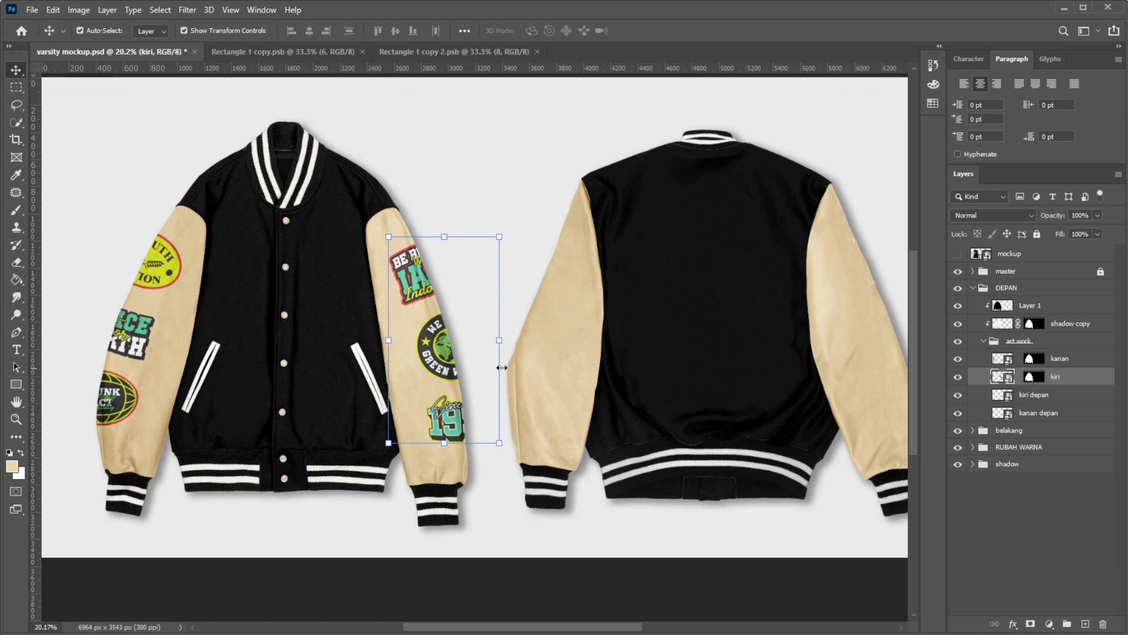
# Step: Scale the three BE BETTER sleeve badges down to about 93%
pyautogui.click(435, 52)
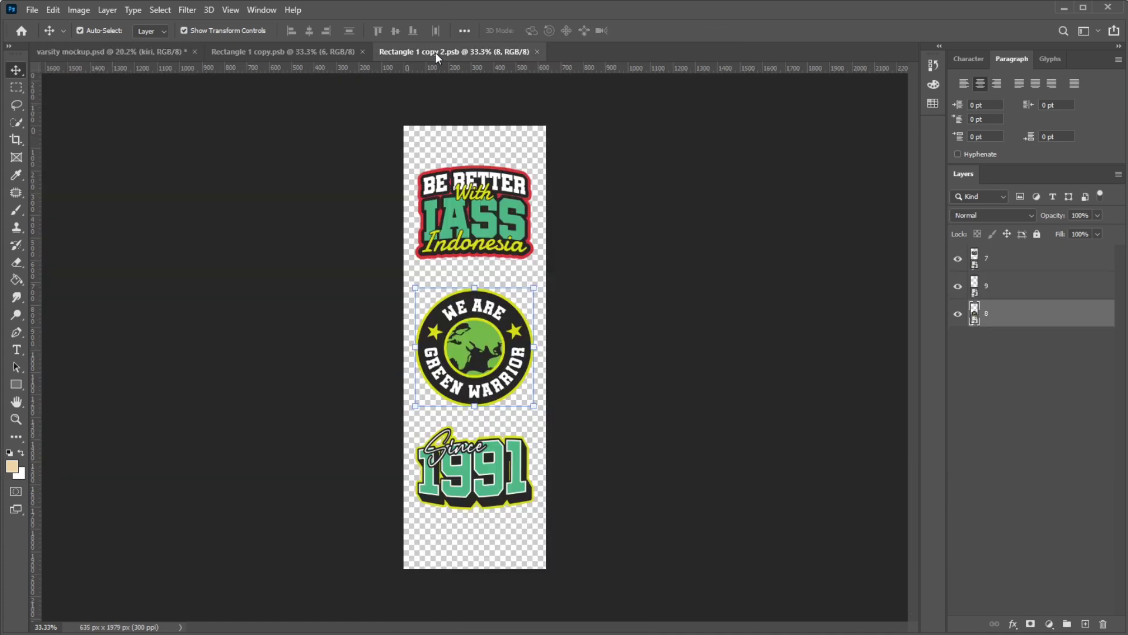
pyautogui.moveTo(623, 141); pyautogui.dragTo(317, 573)
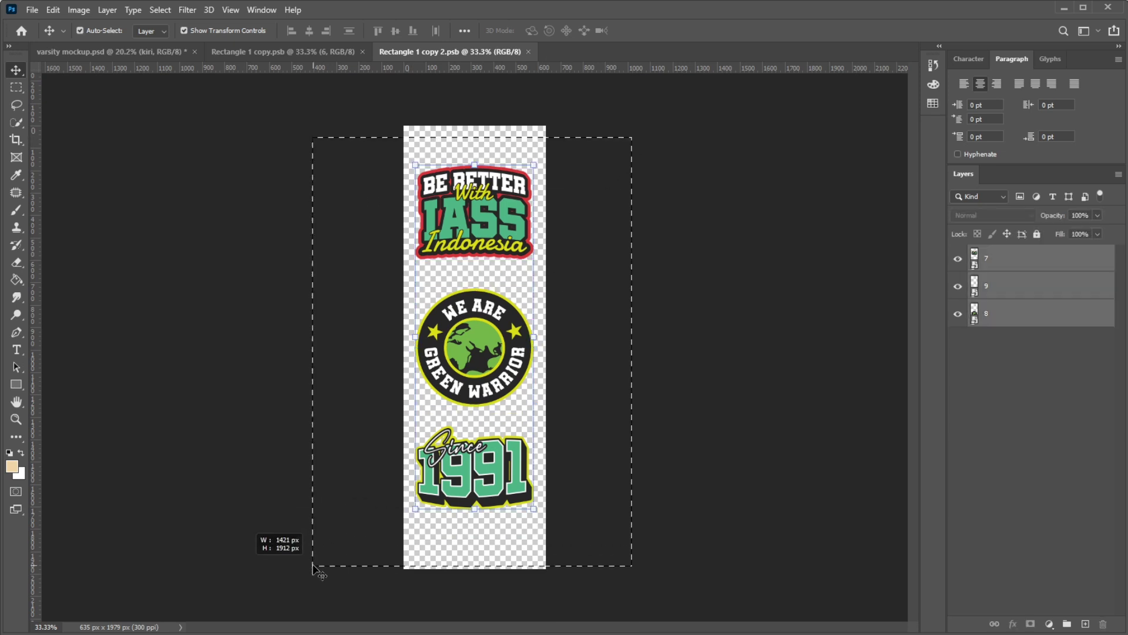
pyautogui.hotkey('ctrl', 't')
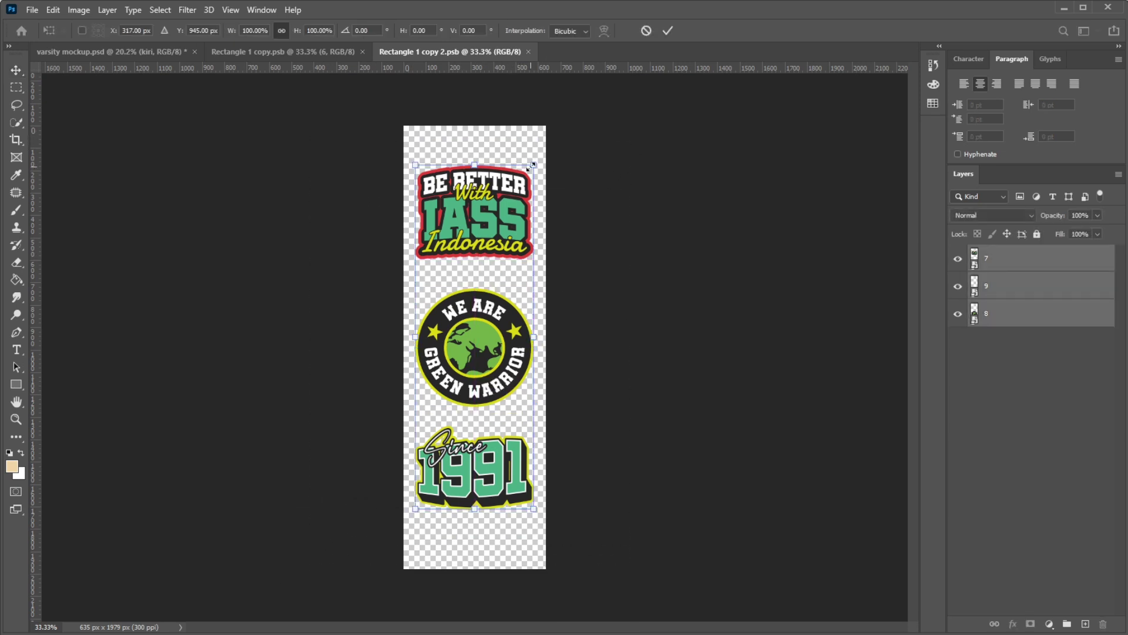
pyautogui.moveTo(532, 166); pyautogui.dragTo(529, 176)
pyautogui.press('Return')
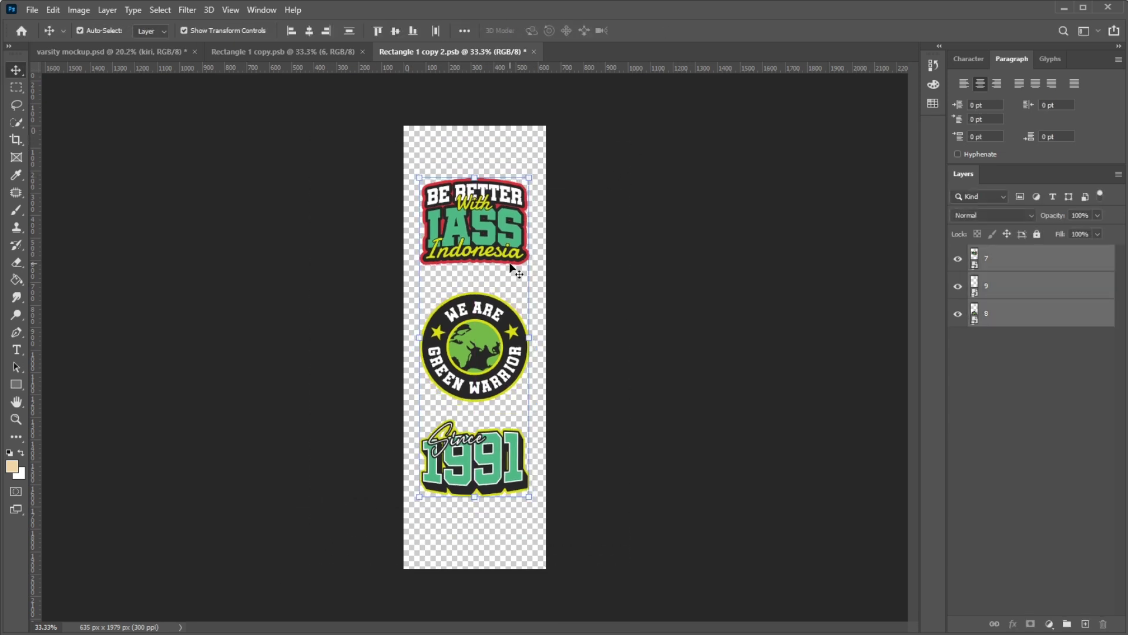
# Step: Scale the three YOUTH ACTION sleeve logos down to about 95%
pyautogui.click(300, 57)
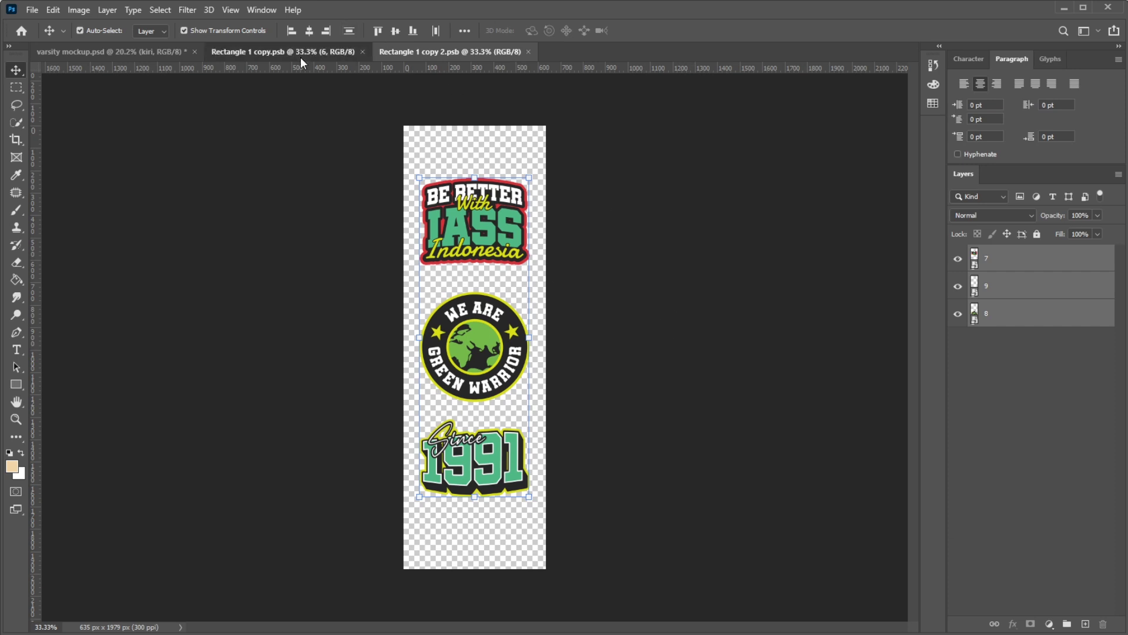
pyautogui.moveTo(614, 157); pyautogui.dragTo(238, 511)
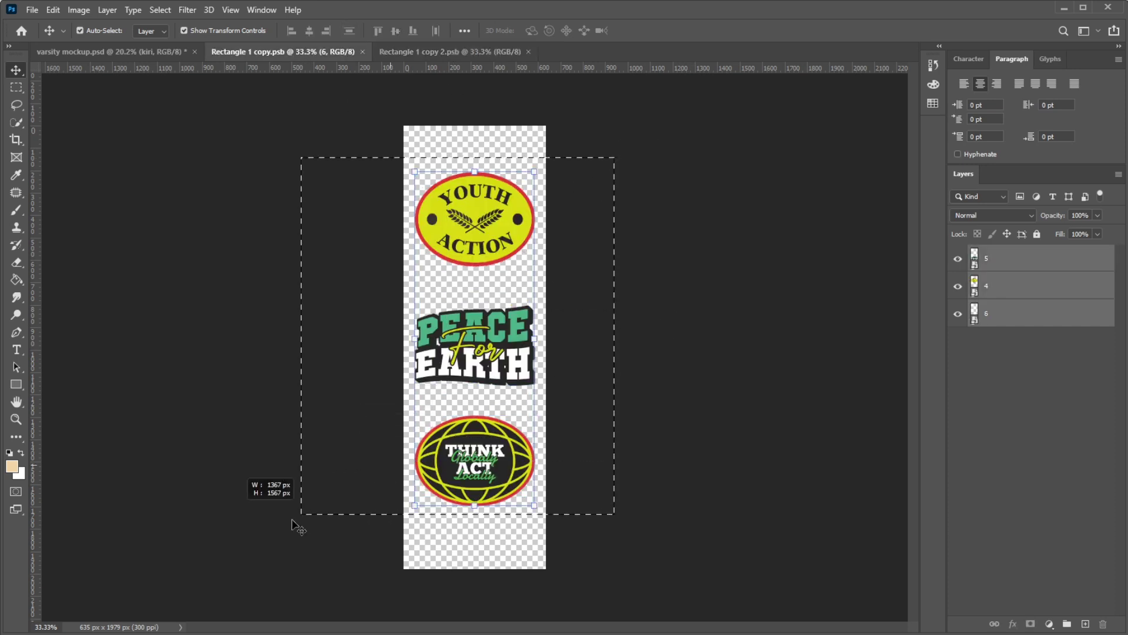
pyautogui.hotkey('ctrl', 't')
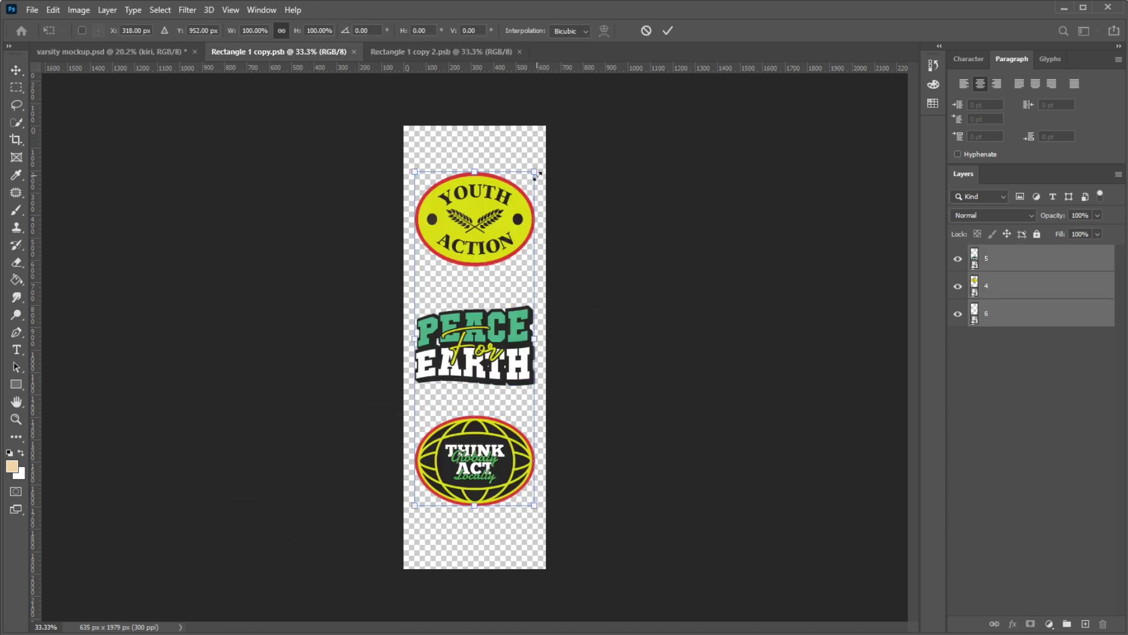
pyautogui.moveTo(534, 172); pyautogui.dragTo(522, 180)
pyautogui.press('Return')
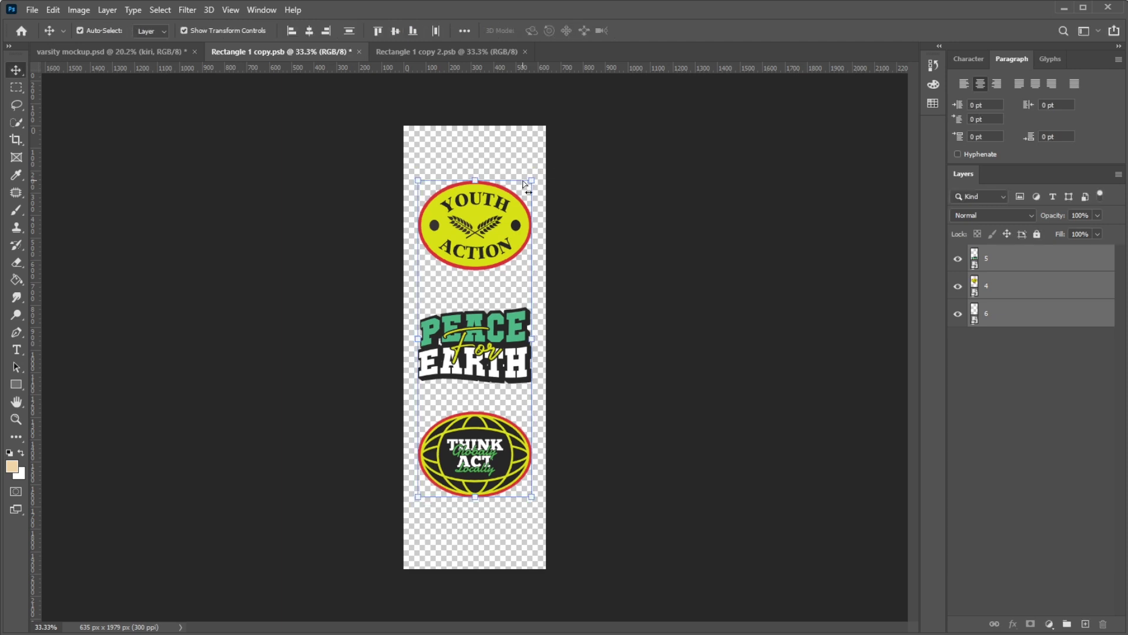
# Step: Collapse RUBAH WARNA, expand belakang, and open the back jacket's kiri smart object
pyautogui.click(103, 52)
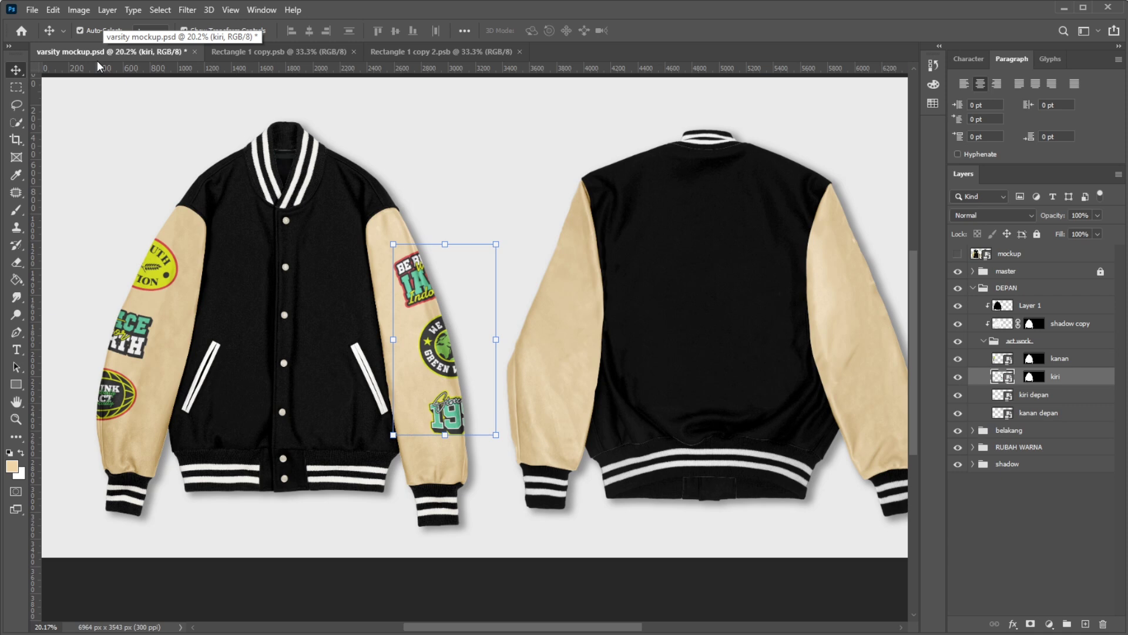
pyautogui.click(569, 293)
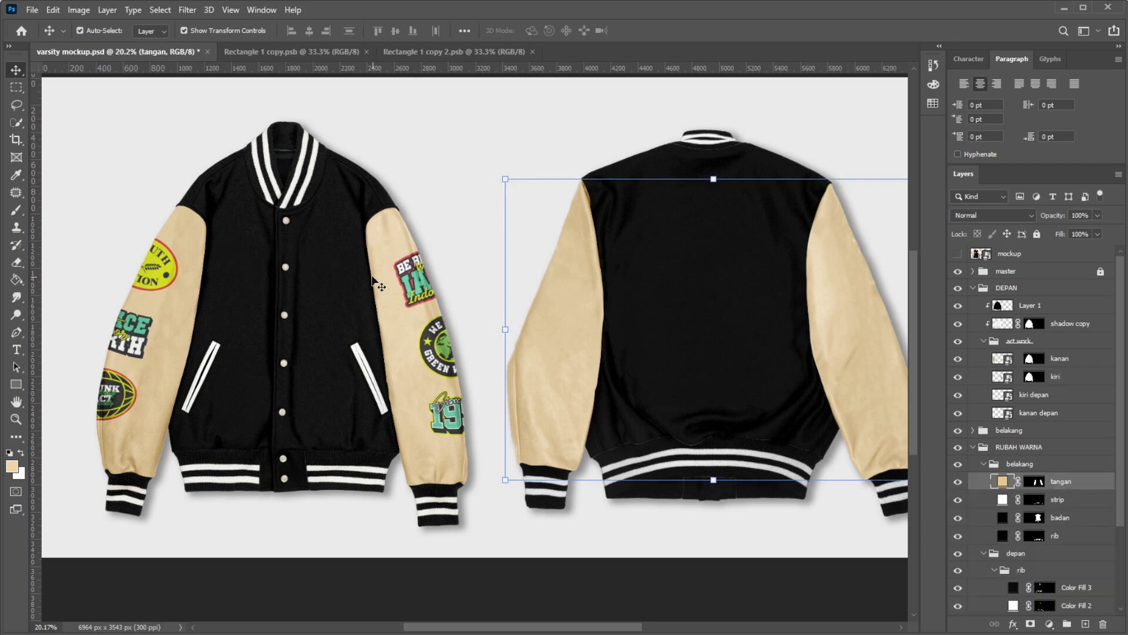
pyautogui.moveTo(416, 275); pyautogui.dragTo(333, 280)
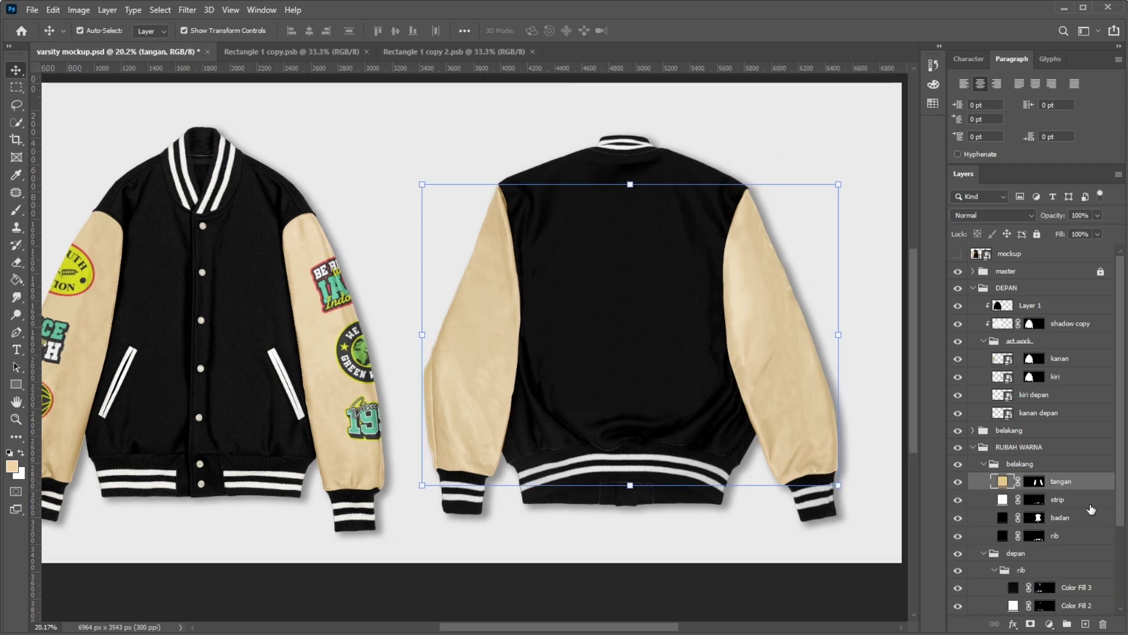
pyautogui.click(775, 249)
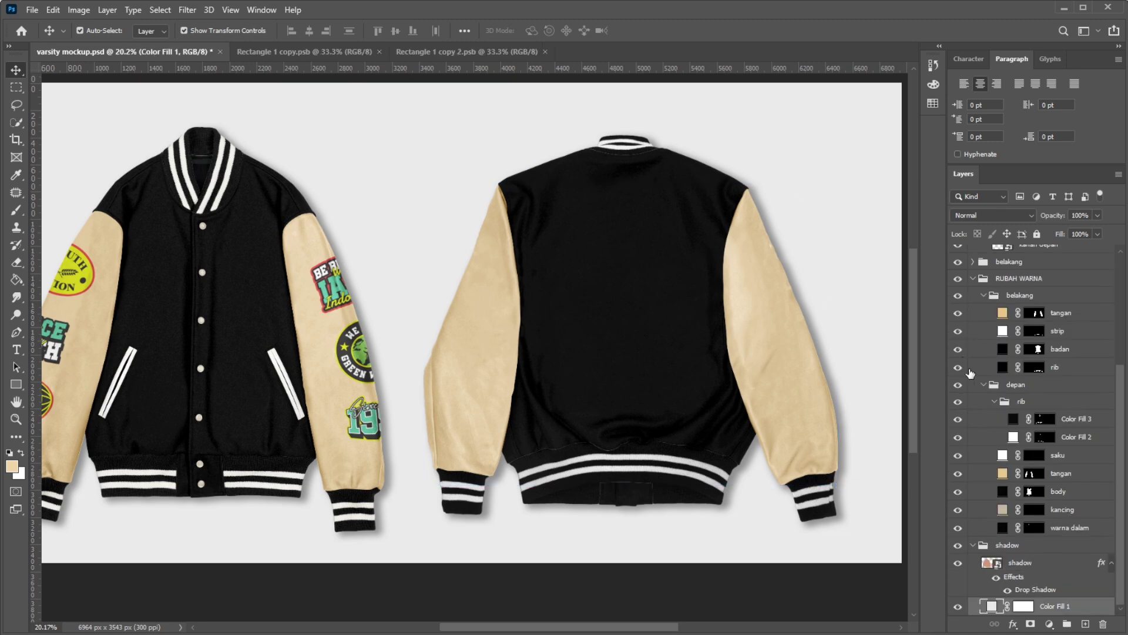
pyautogui.click(983, 385)
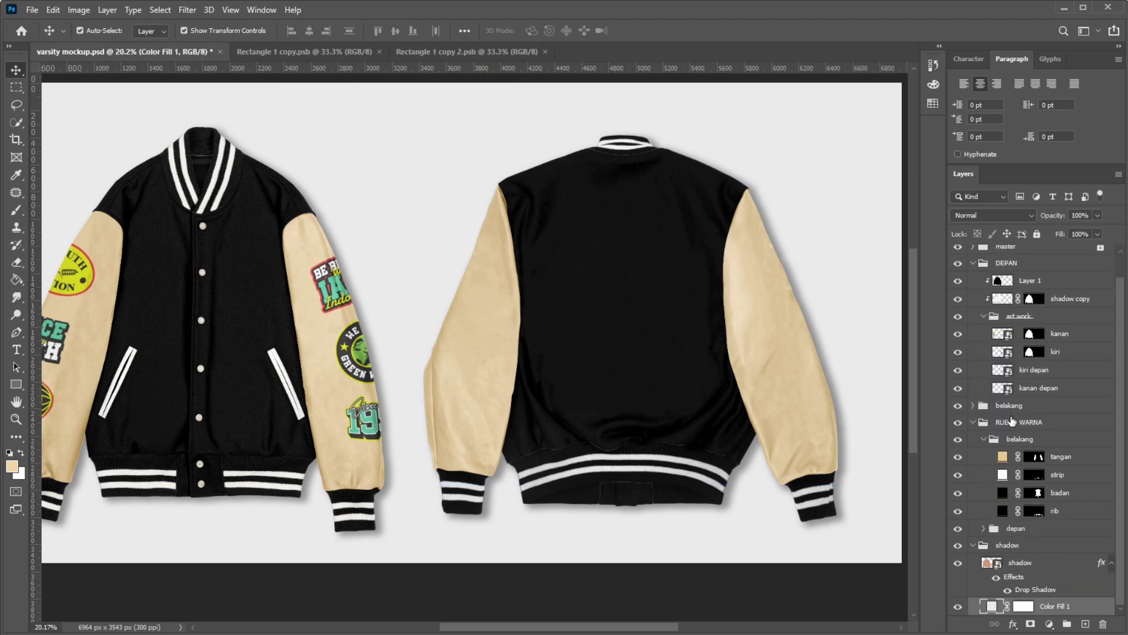
pyautogui.click(972, 423)
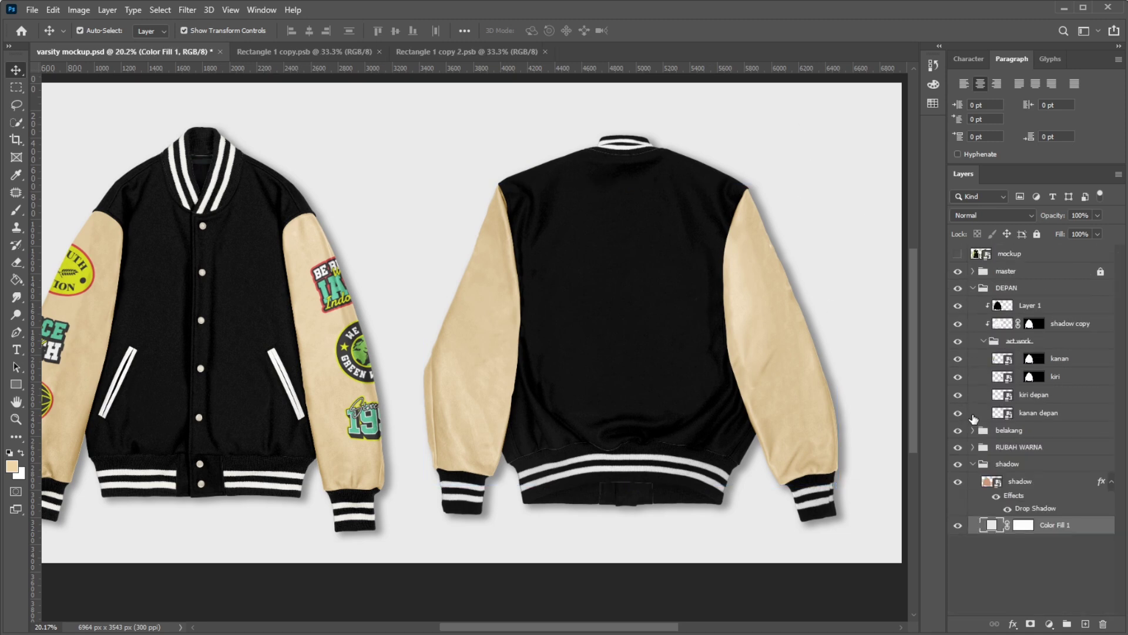
pyautogui.click(973, 433)
pyautogui.scroll(-1, 1052, 458)
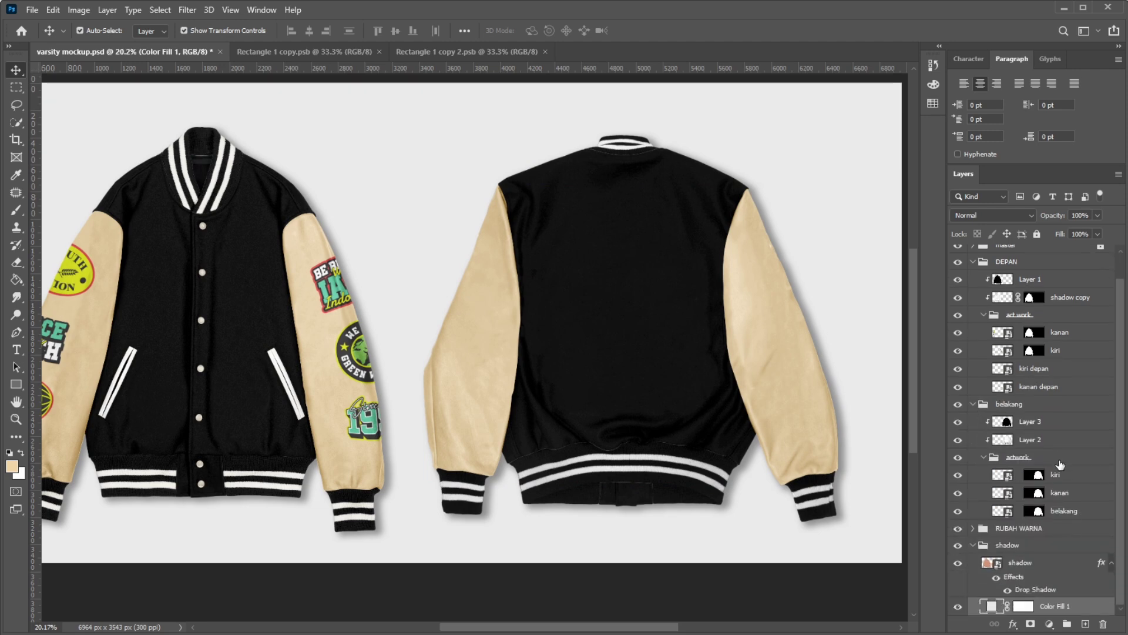
pyautogui.click(1068, 478)
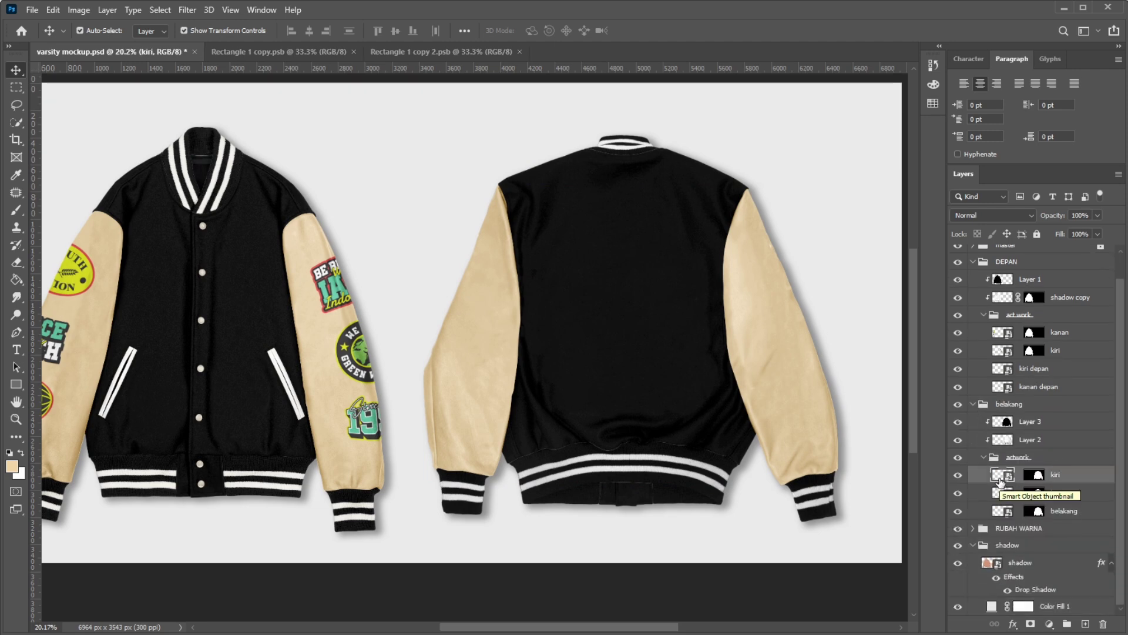
pyautogui.doubleClick(1001, 477)
# Step: Copy the BE BETTER, GREEN WARRIOR and 1991 layers into Rectangle 1 copy1.psb and save
pyautogui.click(461, 51)
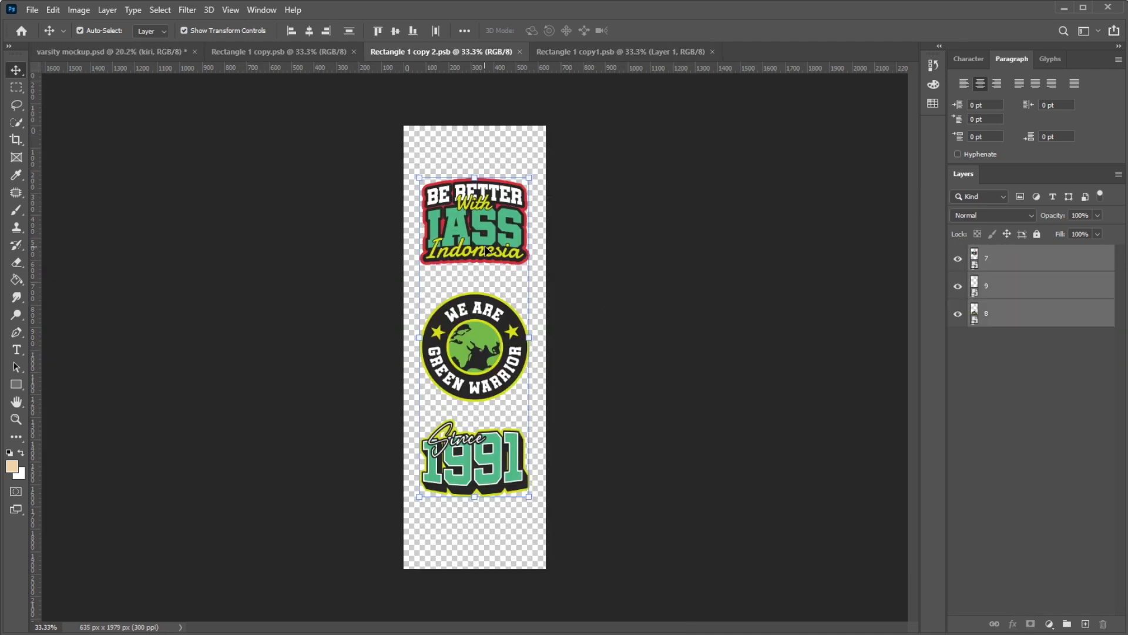
pyautogui.click(1011, 263)
pyautogui.keyDown('shift'); pyautogui.click(1016, 313); pyautogui.keyUp('shift')
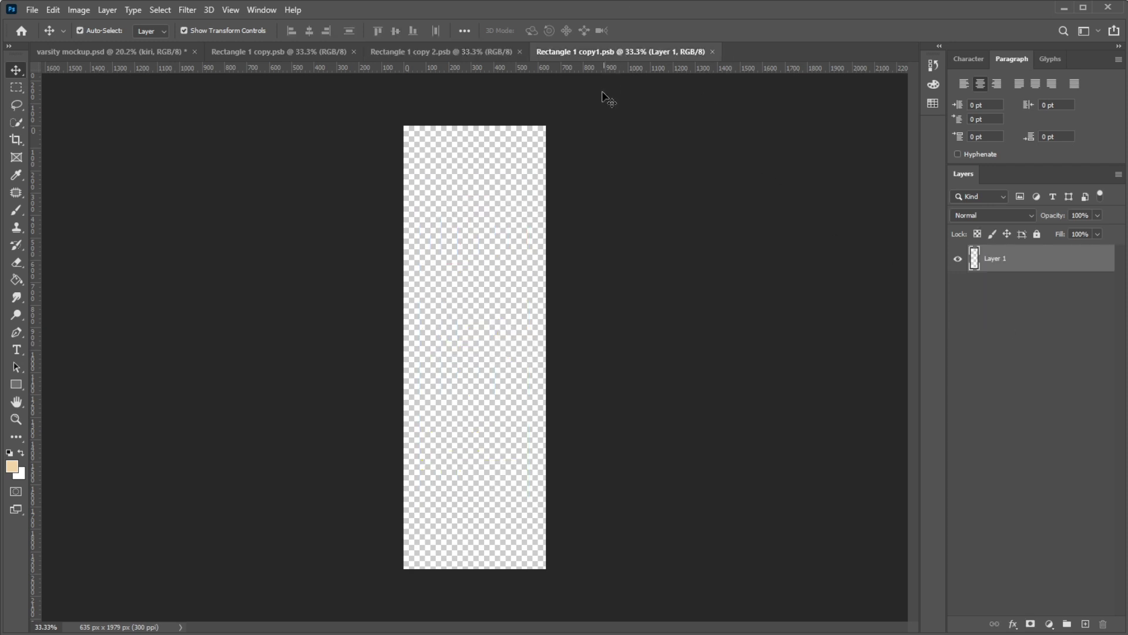
pyautogui.moveTo(622, 49); pyautogui.dragTo(608, 120)
pyautogui.press('ctrl')
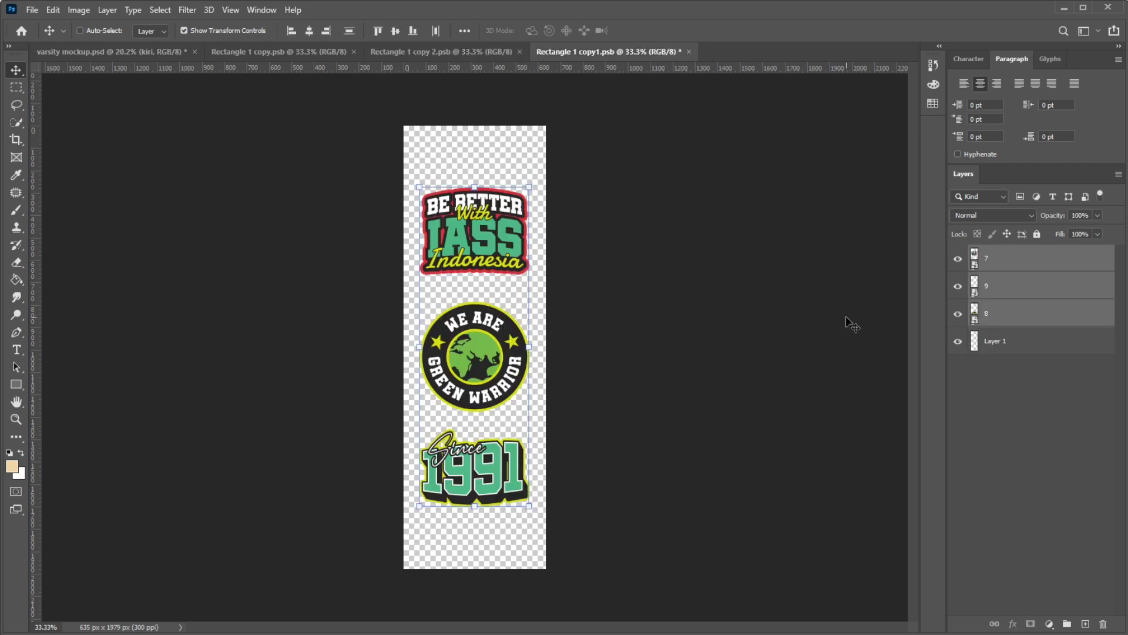
pyautogui.hotkey('ctrl', 's')
pyautogui.click(67, 52)
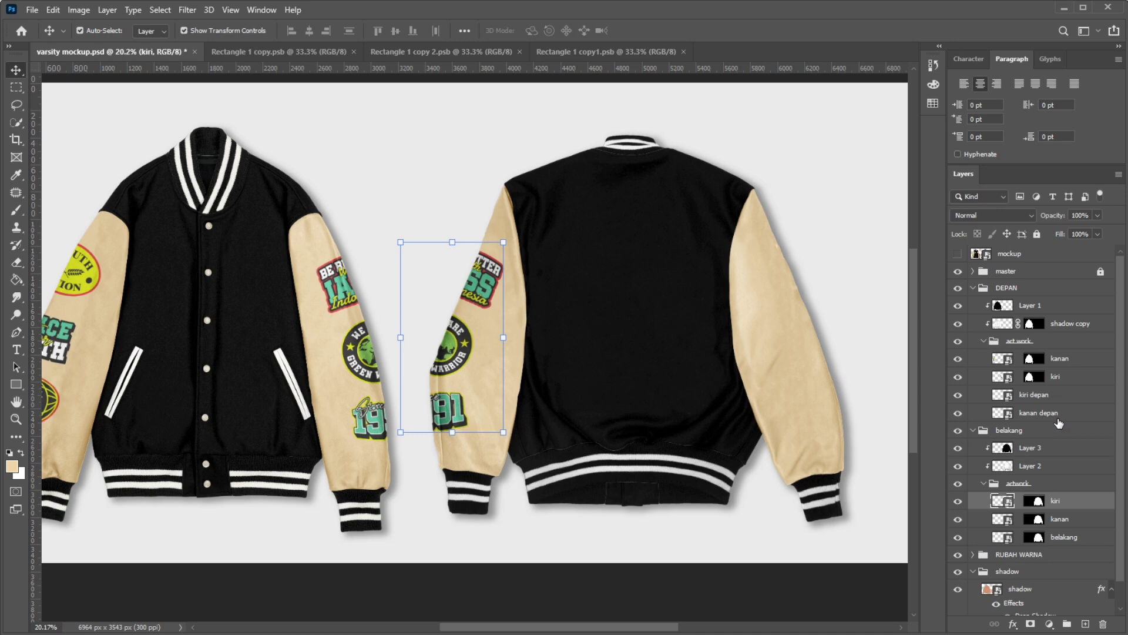
# Step: Add the YOUTH ACTION, PEACE FOR EARTH and THINK ACT logos to the back kanan sleeve and save
pyautogui.click(1052, 413)
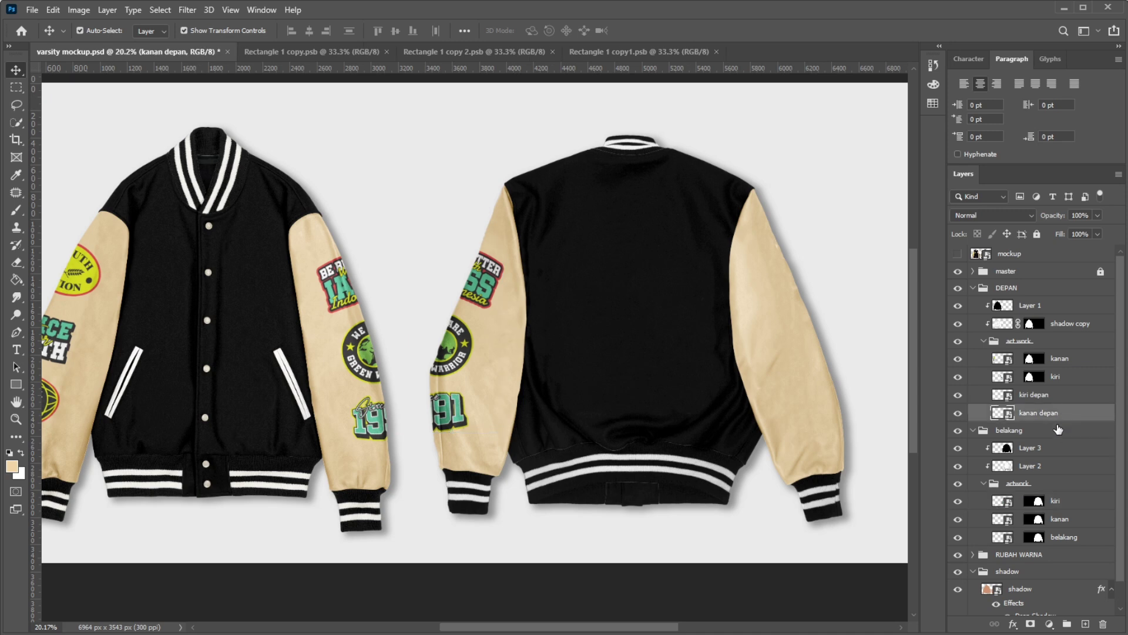
pyautogui.click(1056, 474)
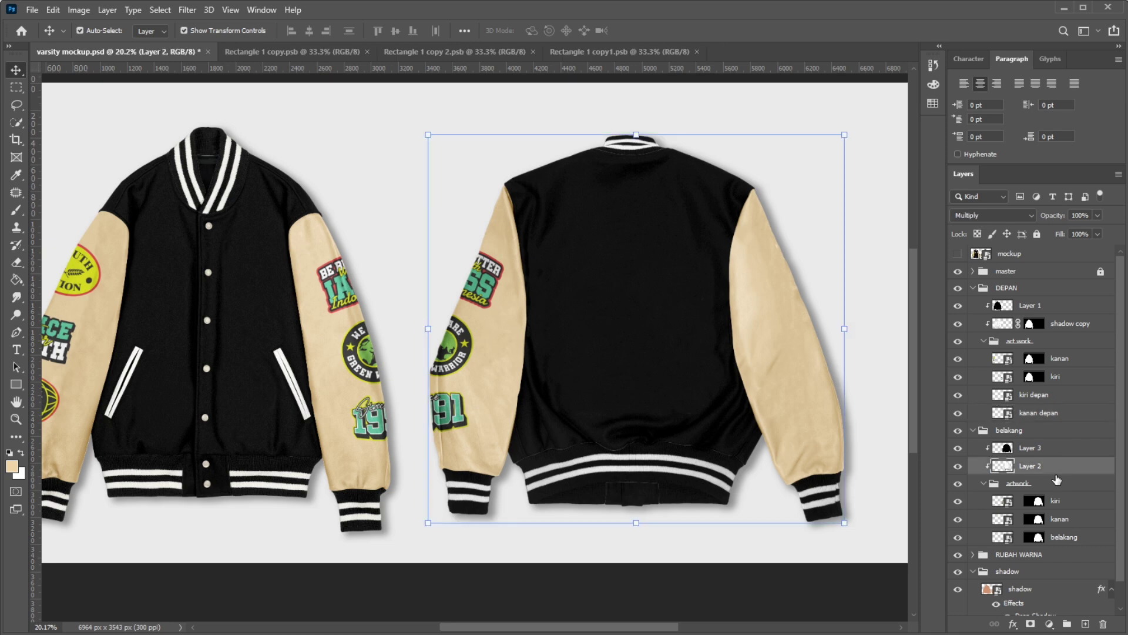
pyautogui.click(1028, 396)
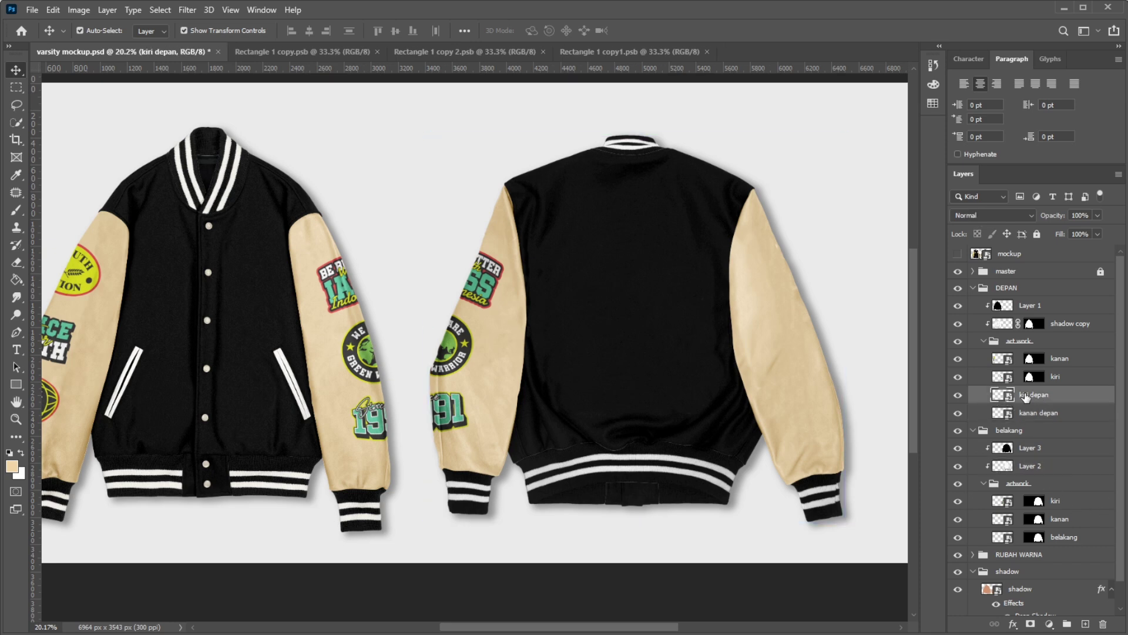
pyautogui.doubleClick(1001, 358)
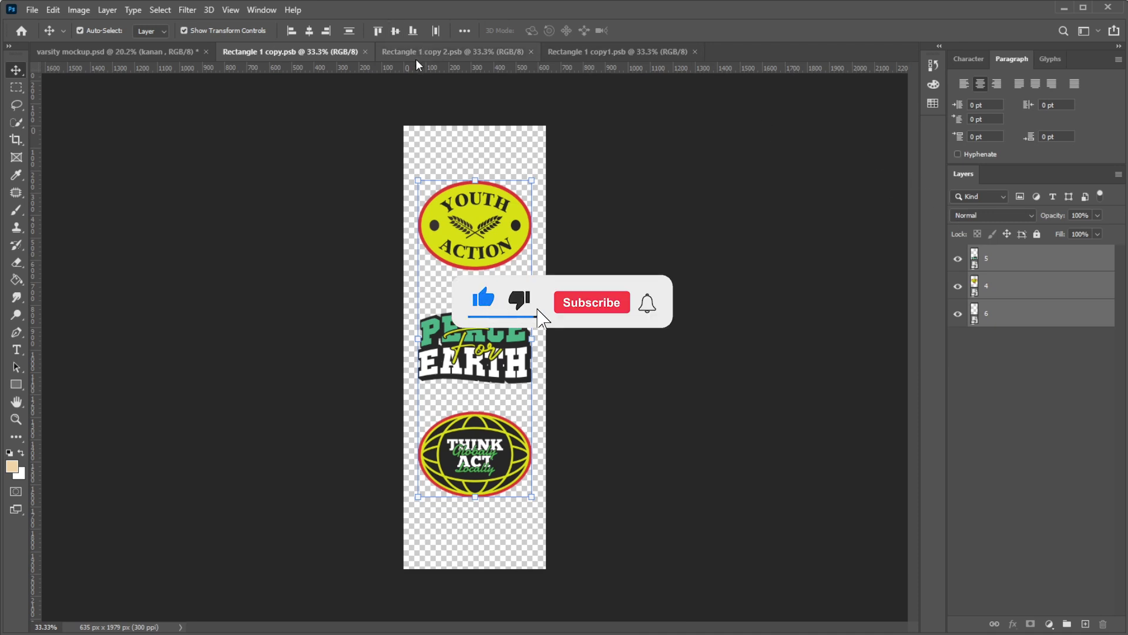
pyautogui.moveTo(677, 173); pyautogui.dragTo(261, 561)
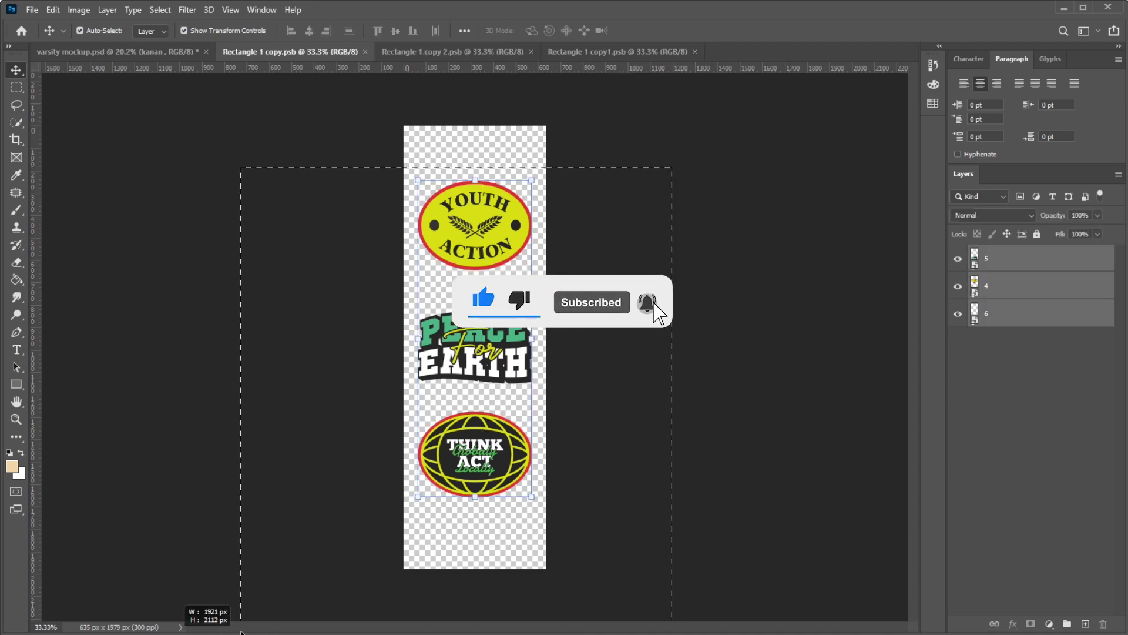
pyautogui.click(158, 53)
pyautogui.scroll(-2, 1028, 467)
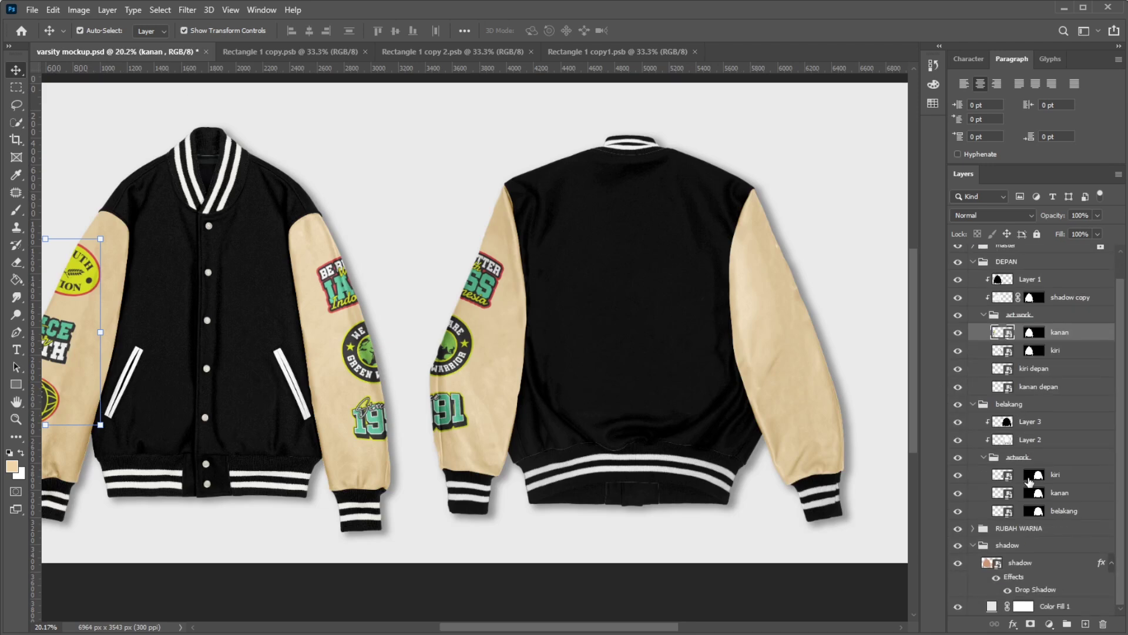
pyautogui.doubleClick(1003, 498)
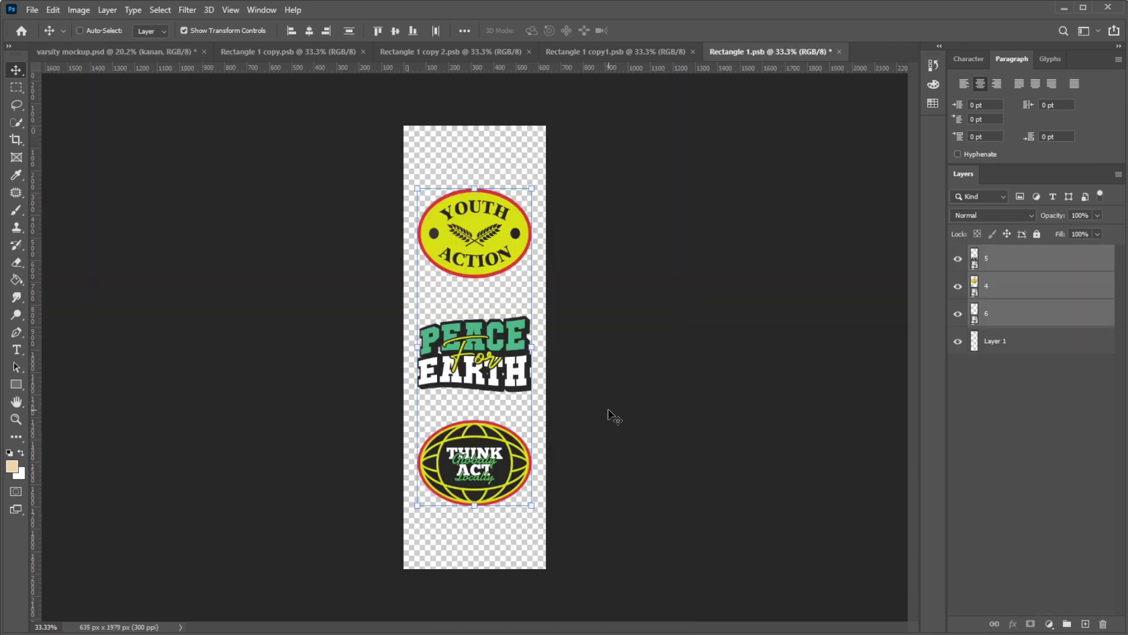
pyautogui.hotkey('ctrl', 's')
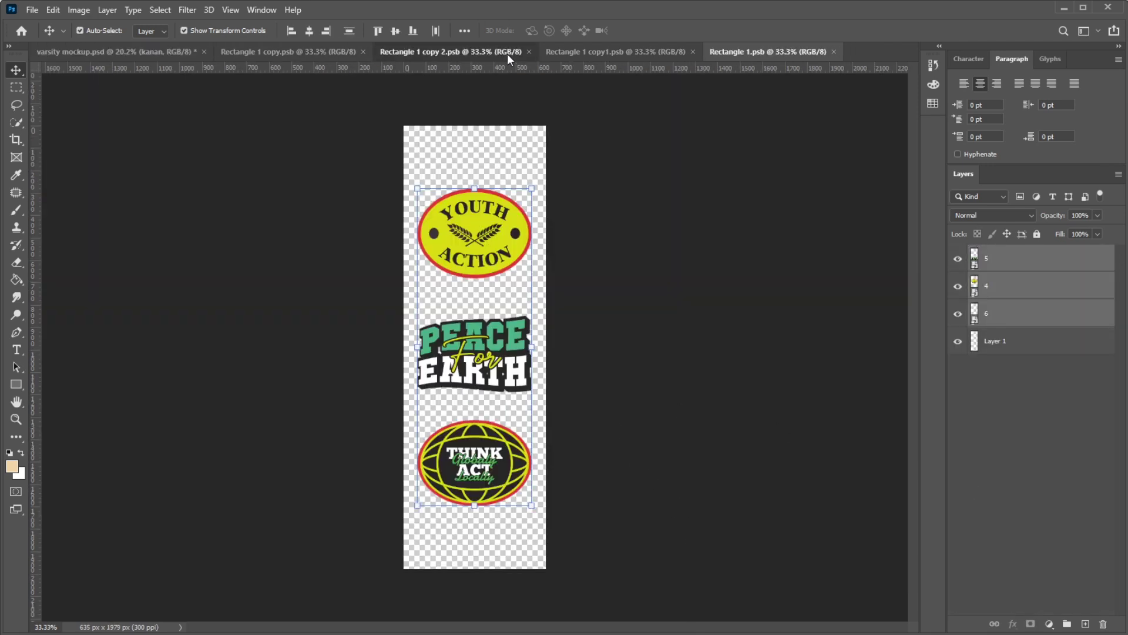
# Step: Close the patch documents, fit the mockup in the window, and save varsity mockup.psd
pyautogui.click(506, 53)
pyautogui.click(528, 51)
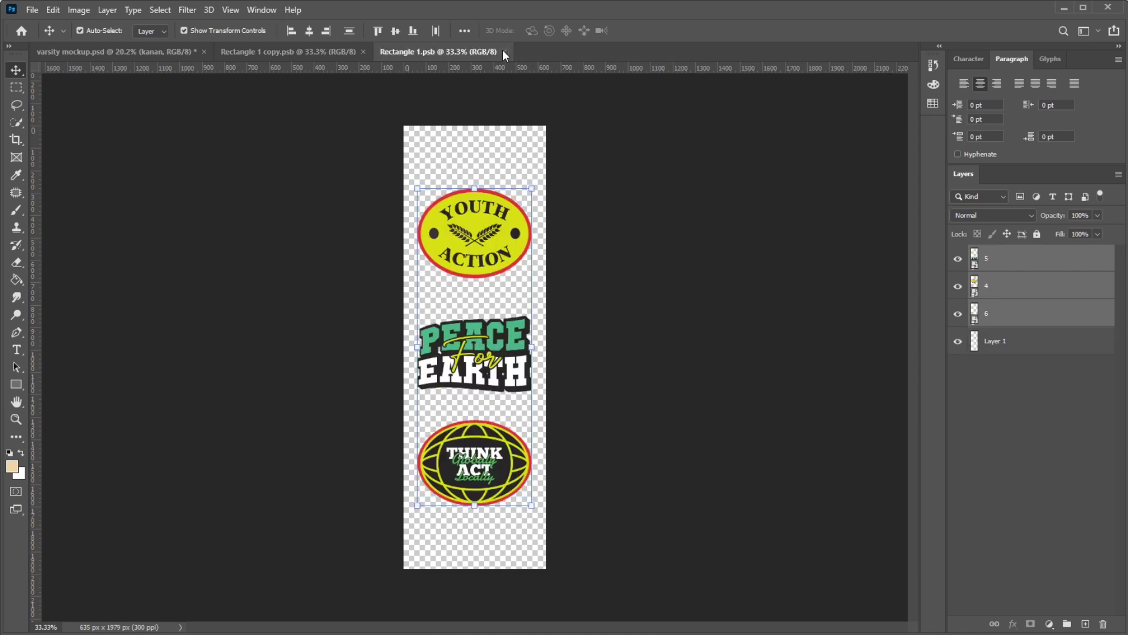
pyautogui.click(503, 52)
pyautogui.click(364, 52)
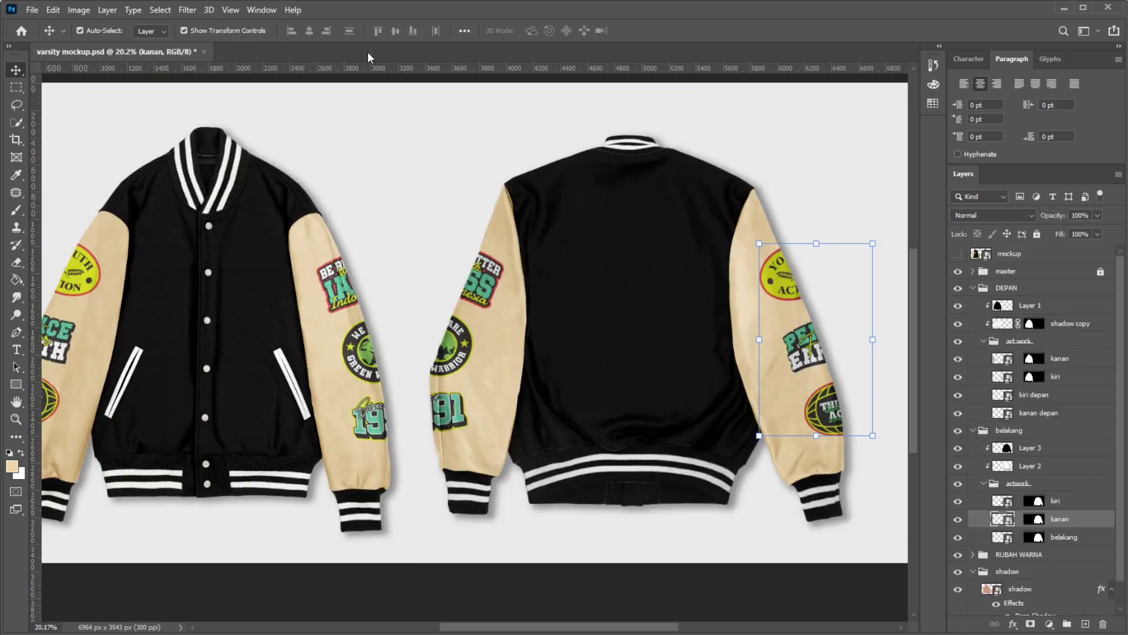
pyautogui.hotkey('ctrl', '-')
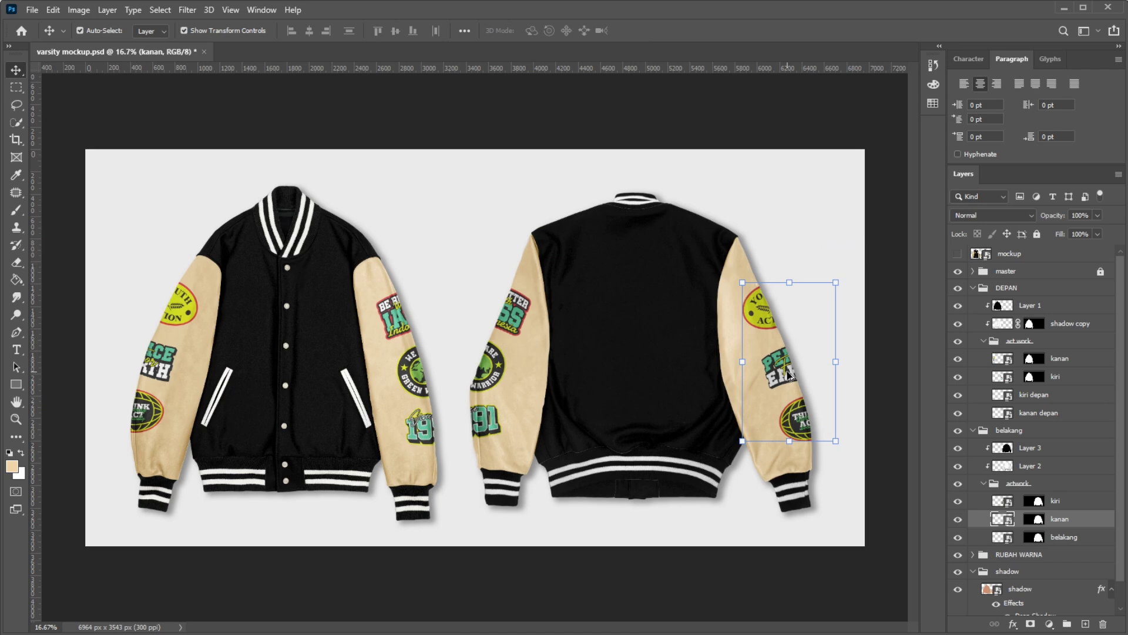
pyautogui.scroll(1, 604, 403)
pyautogui.scroll(-1, 574, 403)
pyautogui.scroll(2, 326, 405)
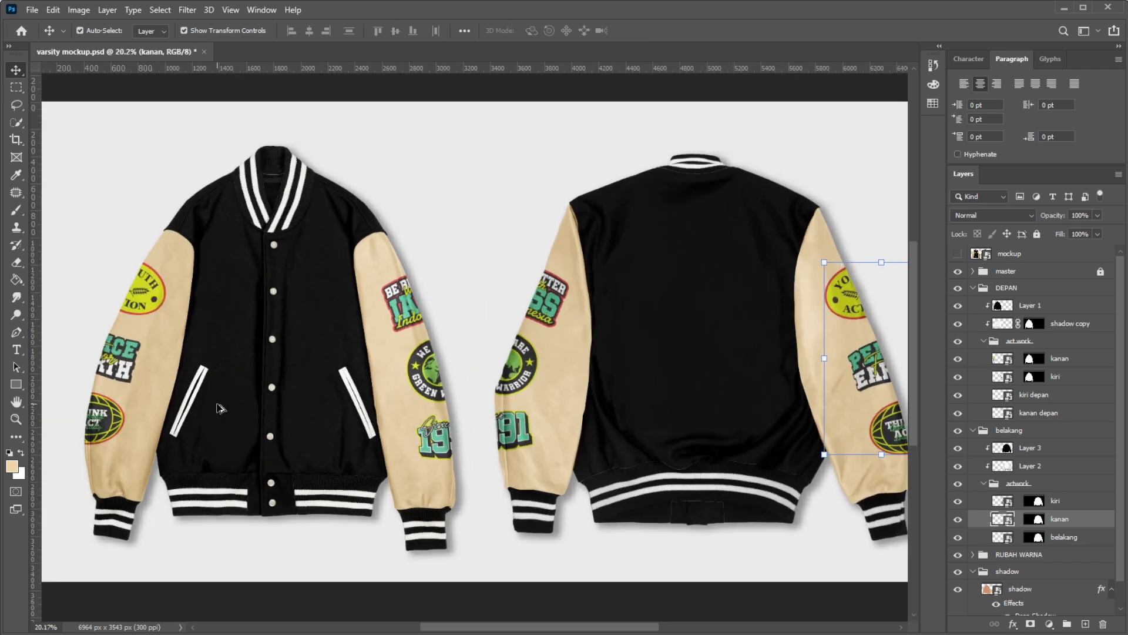
pyautogui.scroll(-2, 312, 400)
pyautogui.hotkey('ctrl', 's')
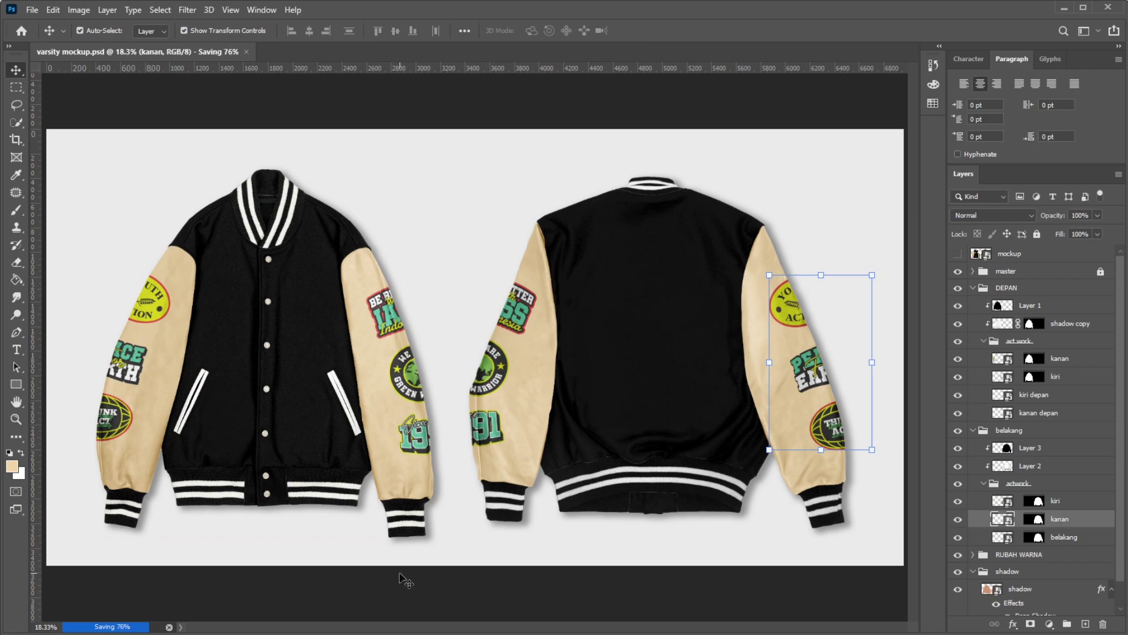
# Step: In the Black design folder, select only 1b.png and drag it toward the Photoshop mockup
pyautogui.click(259, 611)
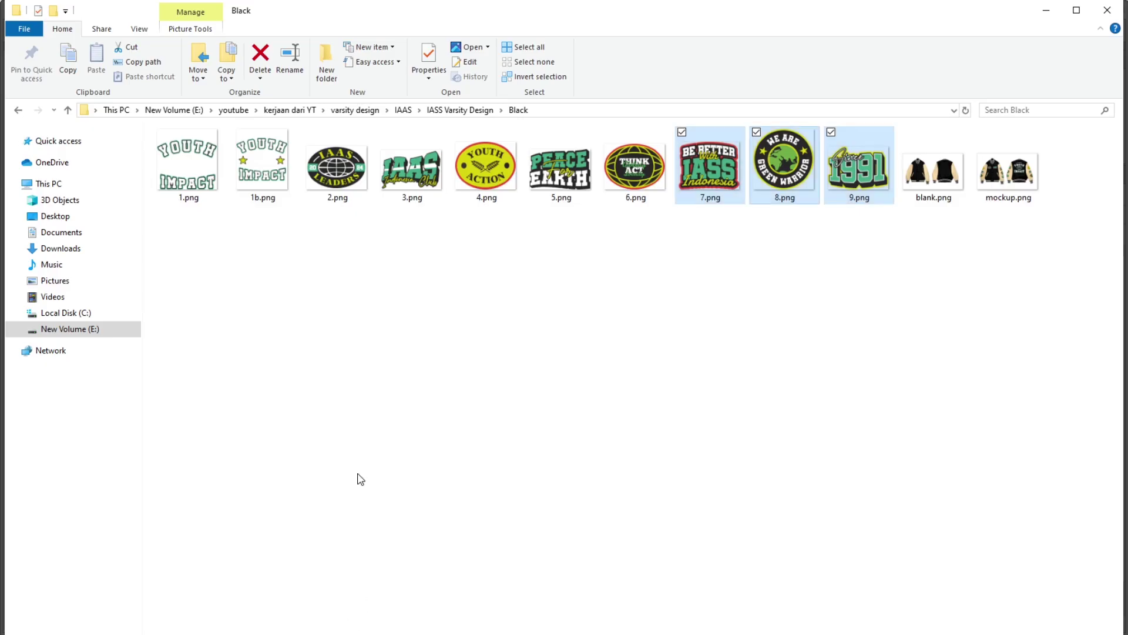
pyautogui.click(450, 222)
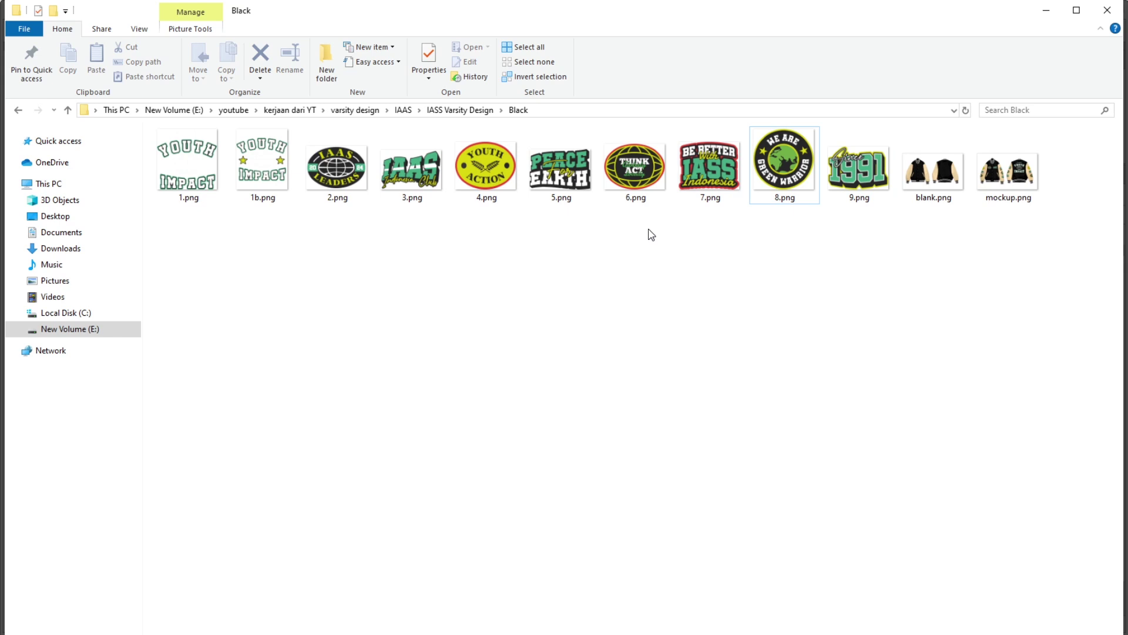
pyautogui.click(268, 193)
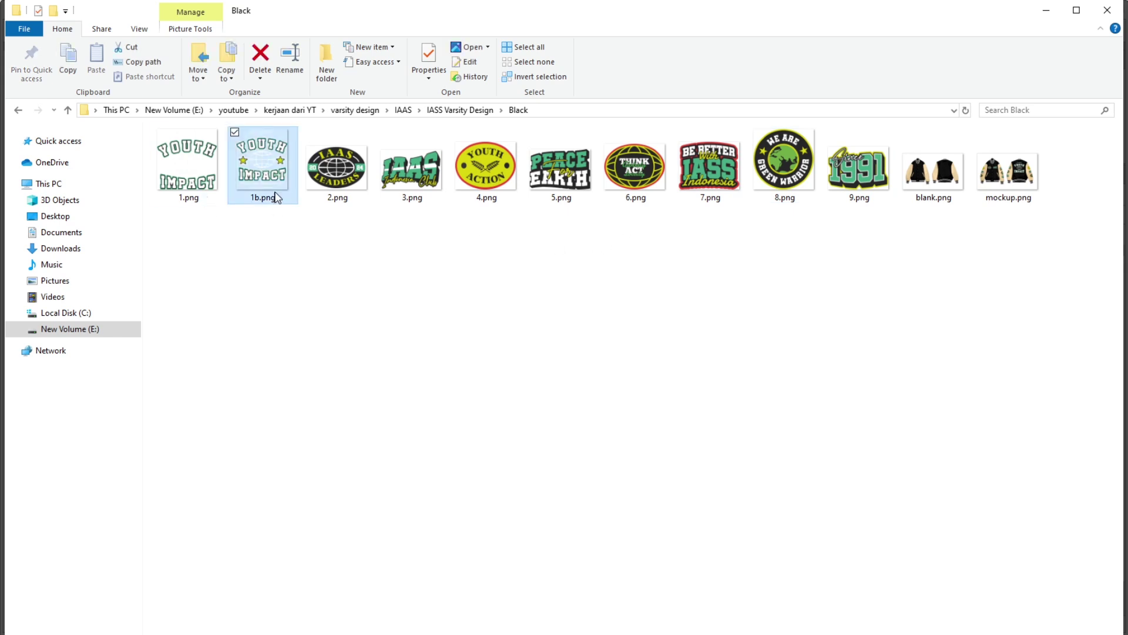
pyautogui.moveTo(261, 158)
pyautogui.mouseDown()
pyautogui.moveTo(500, 306)
pyautogui.moveTo(599, 301)
pyautogui.moveTo(534, 334)
pyautogui.moveTo(504, 307)
pyautogui.mouseUp()
# Step: Drop the 1b YOUTH IMPACT print centred on the jacket back, scaled to about 99%
pyautogui.moveTo(414, 214); pyautogui.dragTo(414, 214)
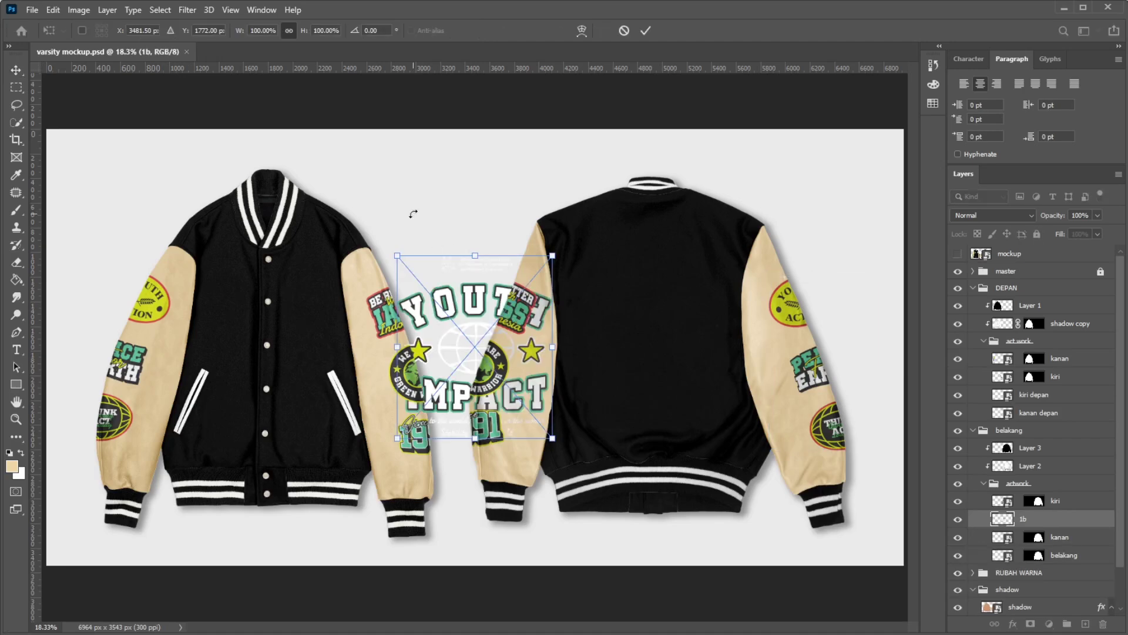
pyautogui.moveTo(474, 308); pyautogui.dragTo(680, 295)
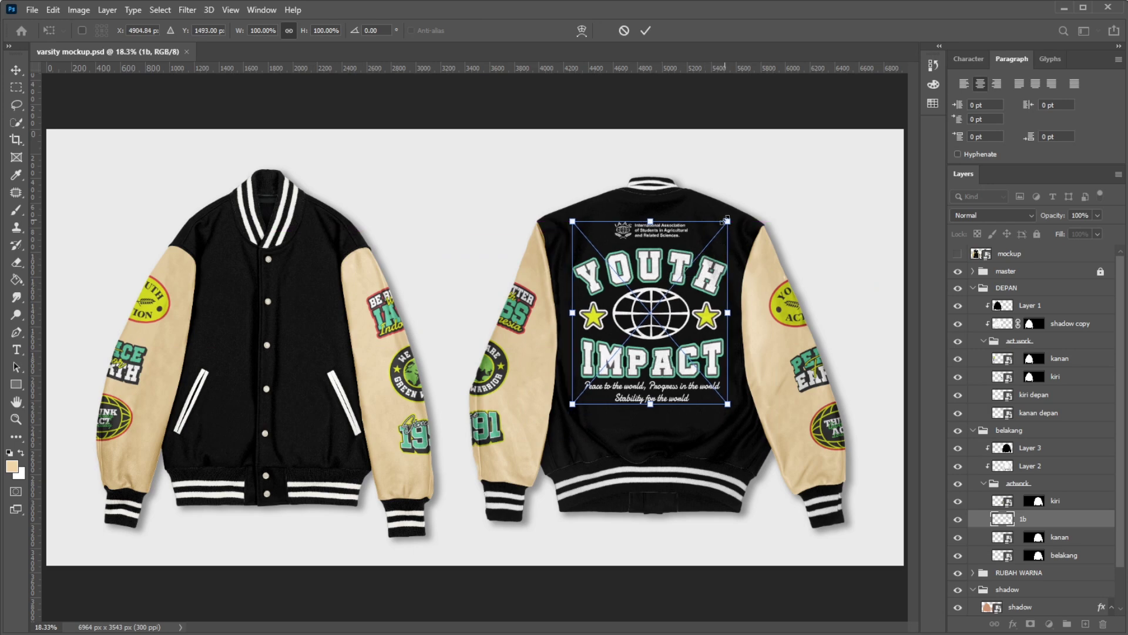
pyautogui.moveTo(727, 220); pyautogui.dragTo(726, 221)
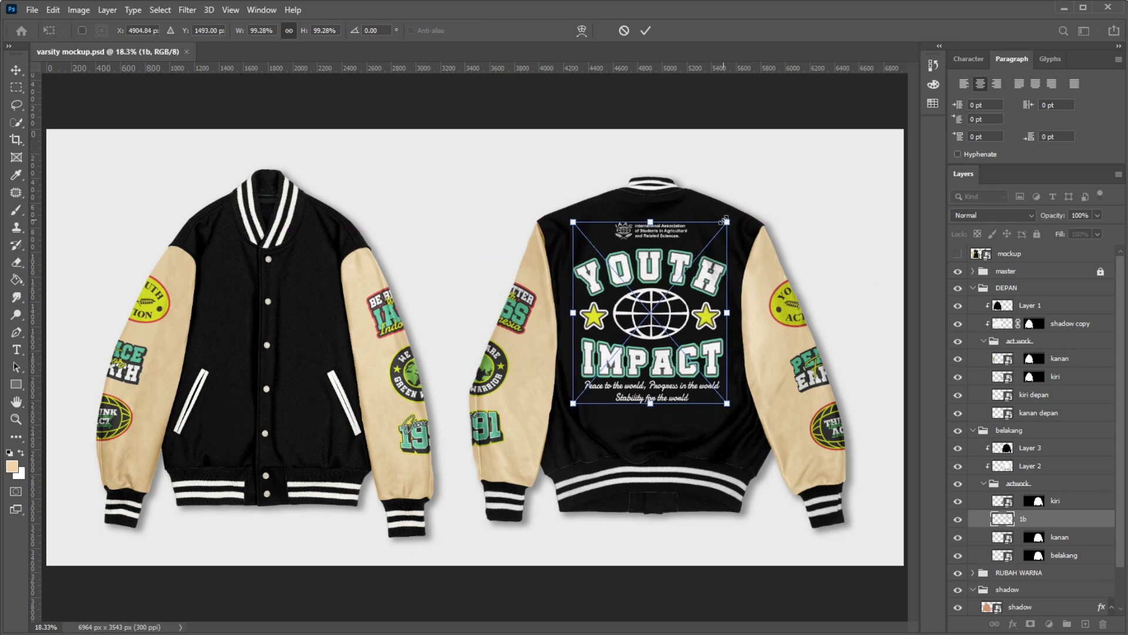
pyautogui.press('Return')
pyautogui.scroll(5, 604, 407)
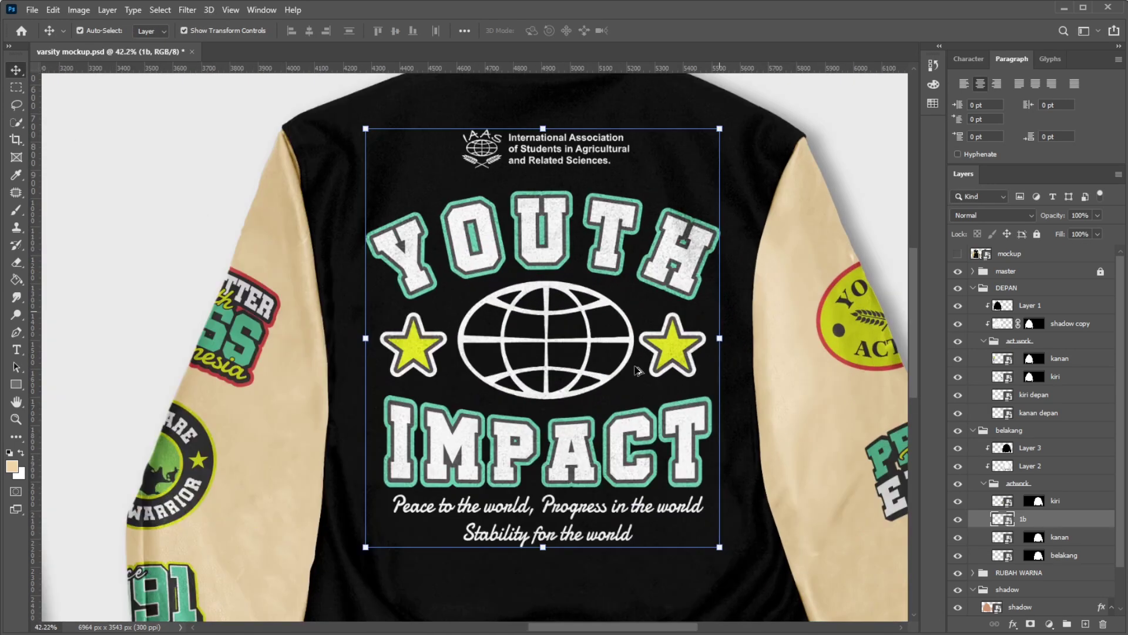
pyautogui.scroll(-2, 603, 408)
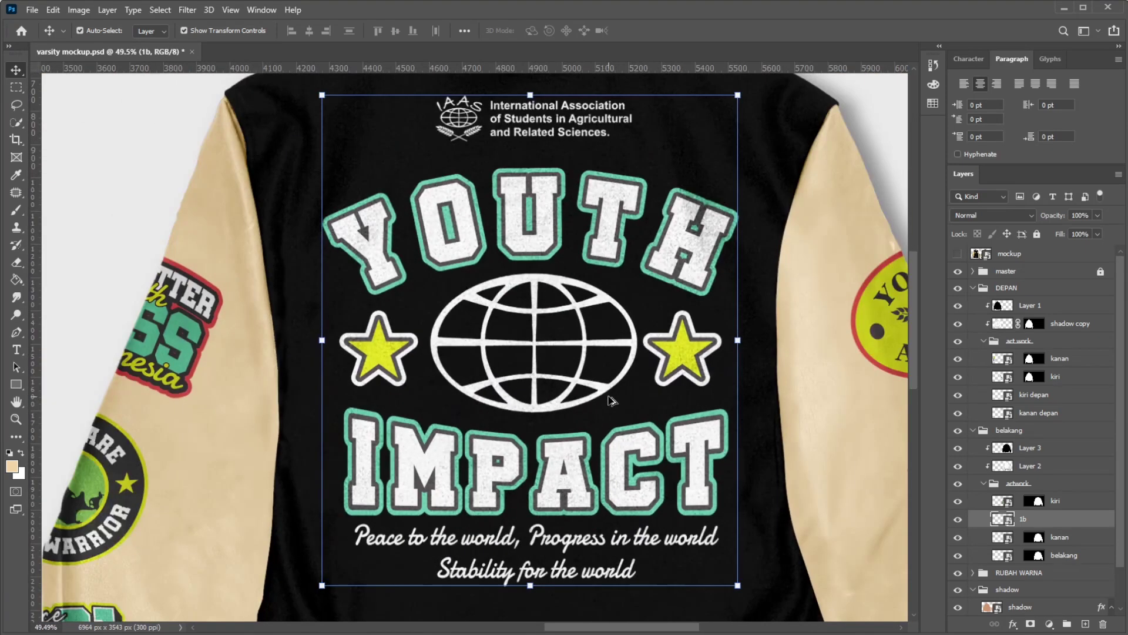
pyautogui.scroll(-1, 611, 397)
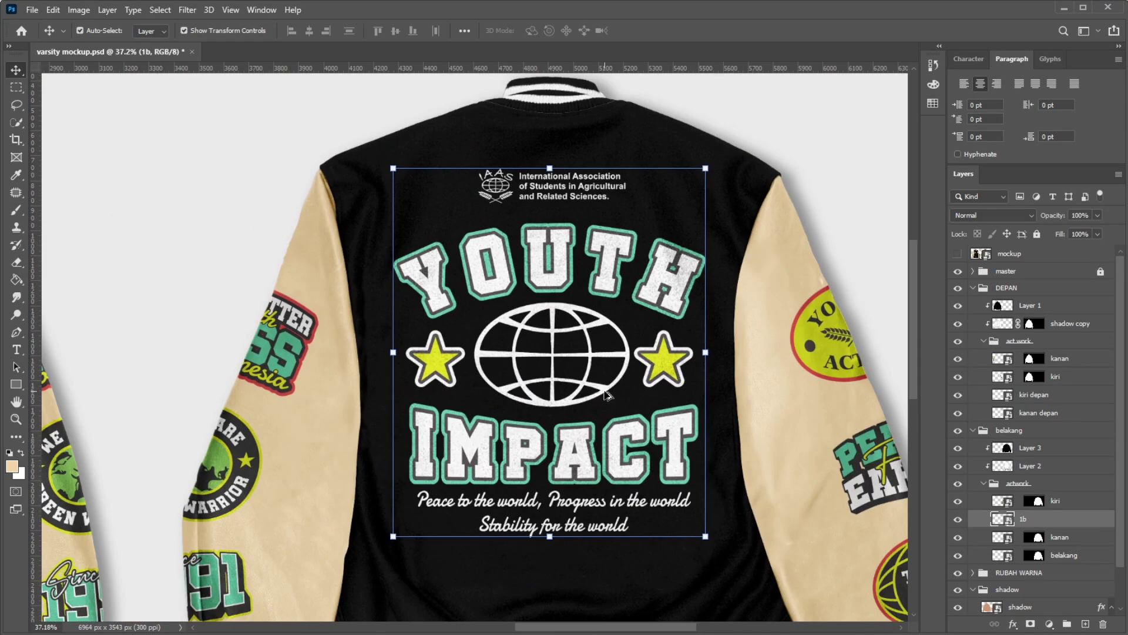
pyautogui.rightClick(1046, 521)
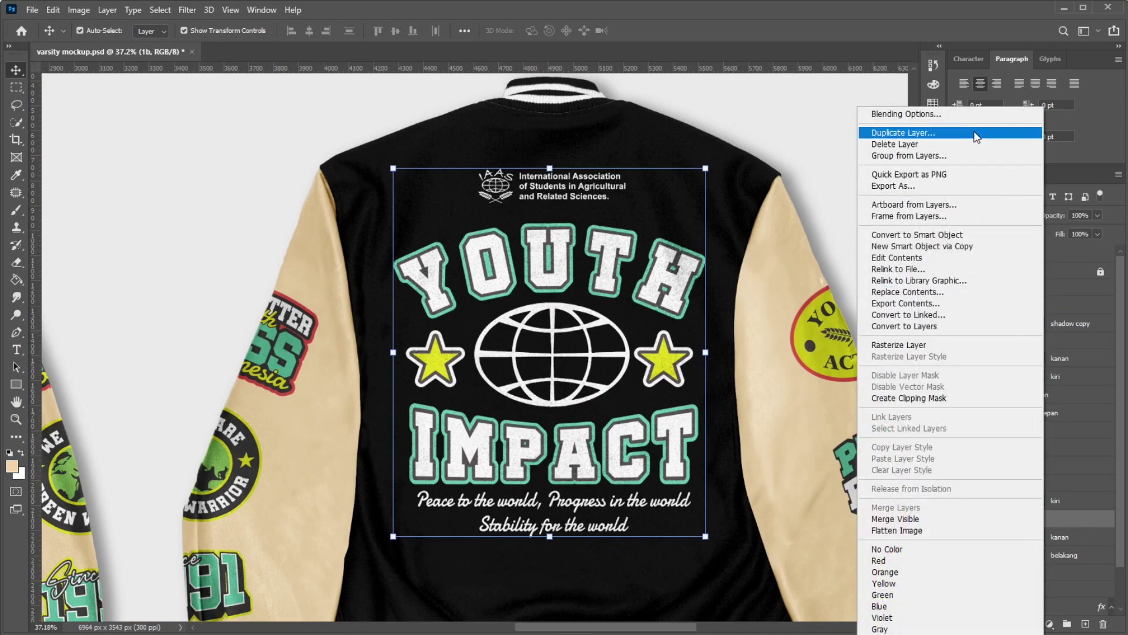
# Step: Split the 1b layer's black Blend If slider so the print's dark tones drop out
pyautogui.click(970, 114)
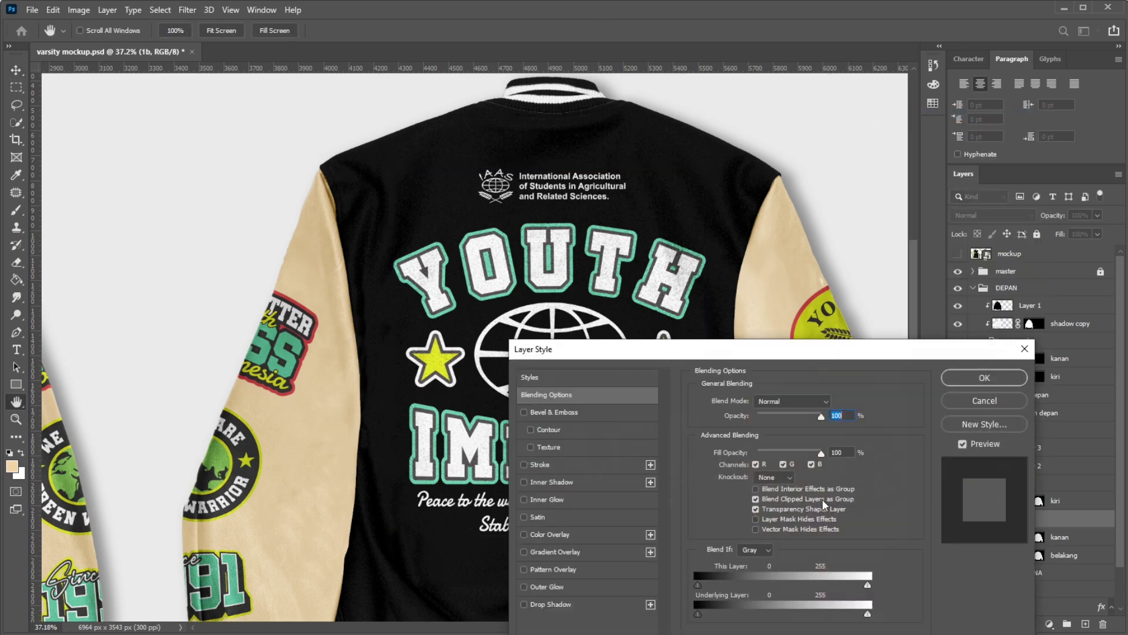
pyautogui.moveTo(698, 584)
pyautogui.mouseDown()
pyautogui.moveTo(771, 586)
pyautogui.moveTo(749, 585)
pyautogui.mouseUp()
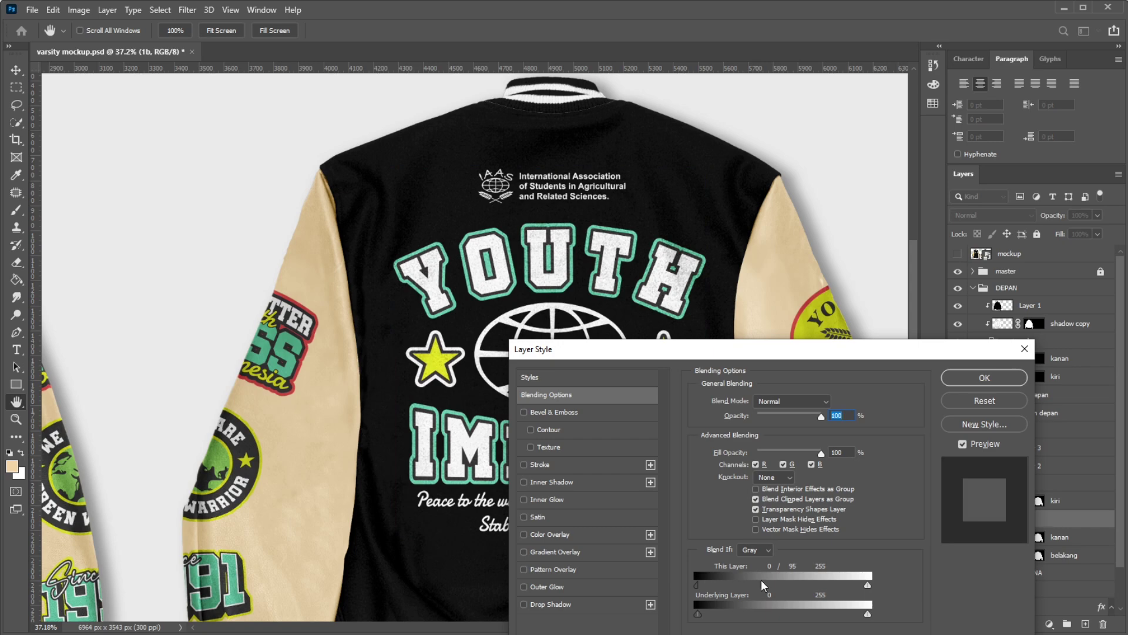
pyautogui.click(979, 379)
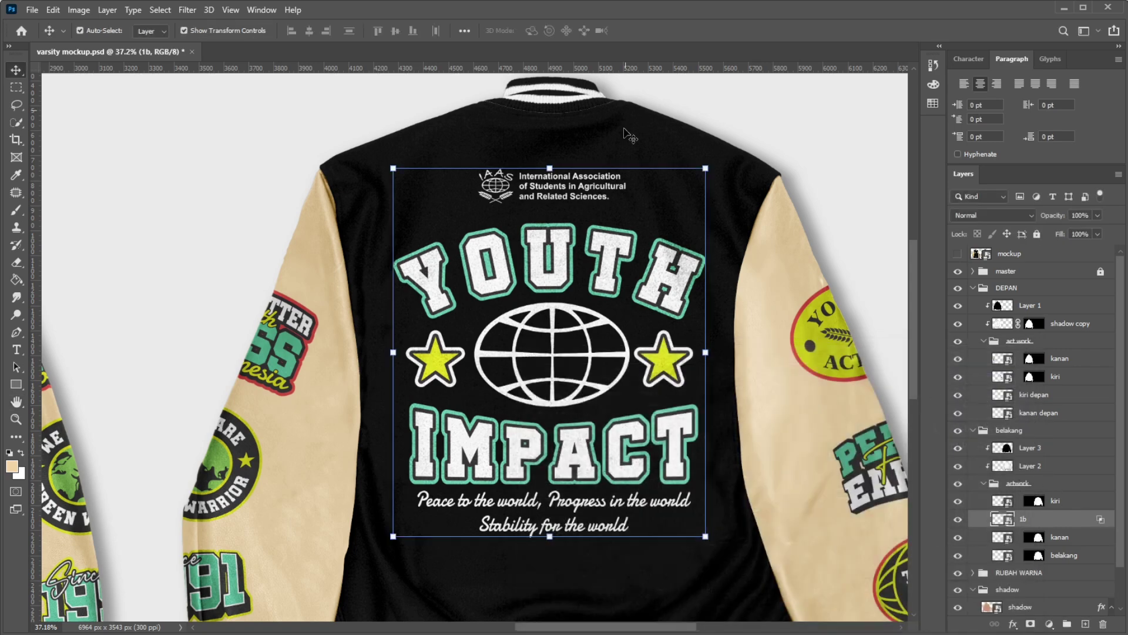
# Step: Select the kiri depan chest artwork layer
pyautogui.scroll(-2, 614, 193)
pyautogui.click(264, 118)
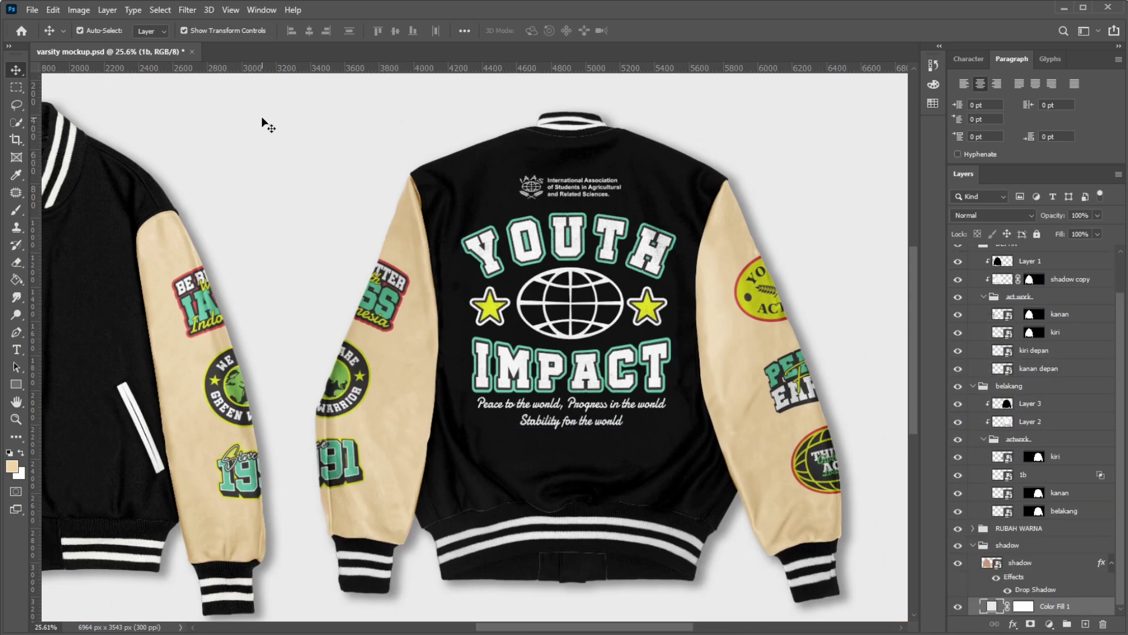
pyautogui.scroll(-2, 265, 118)
pyautogui.scroll(2, 317, 329)
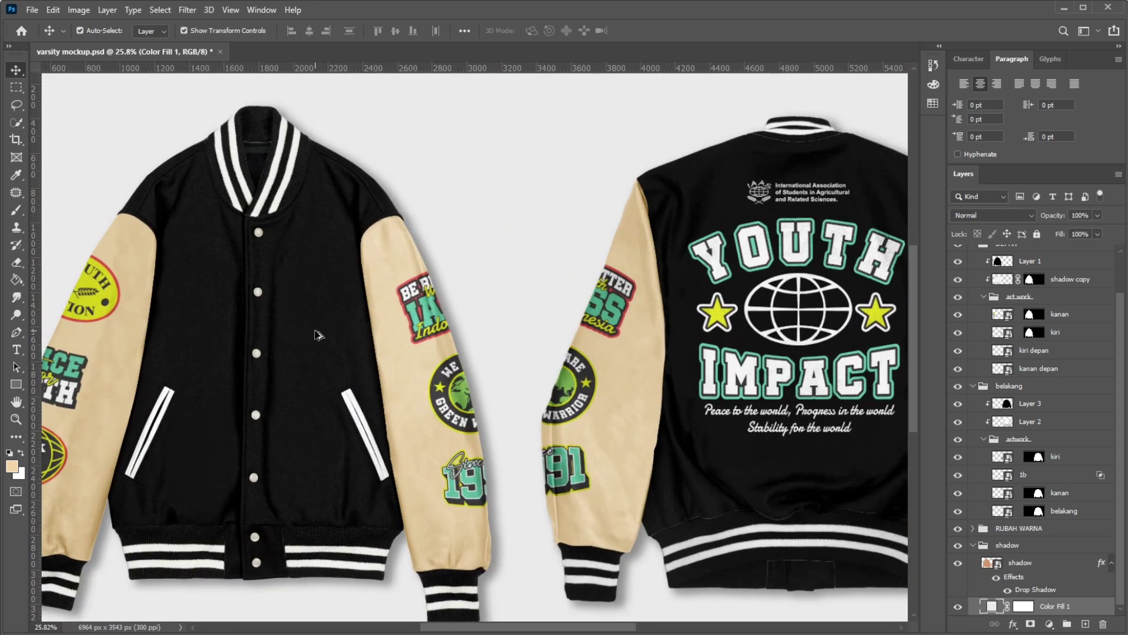
pyautogui.click(1078, 353)
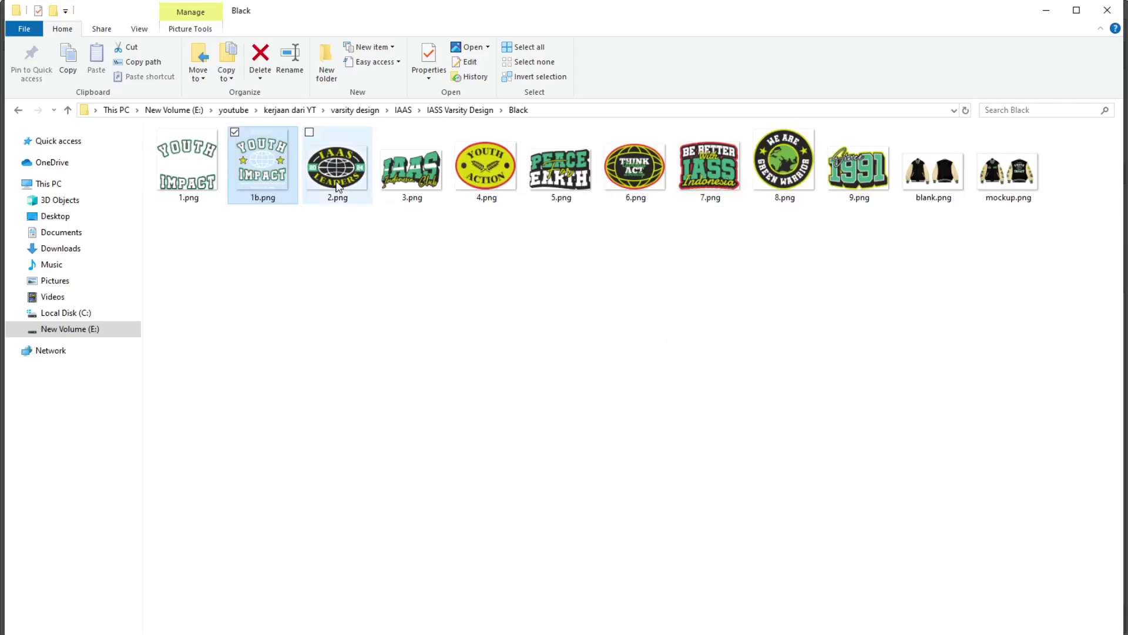
# Step: Place 2.png small on the left chest, then undo that placement
pyautogui.click(347, 183)
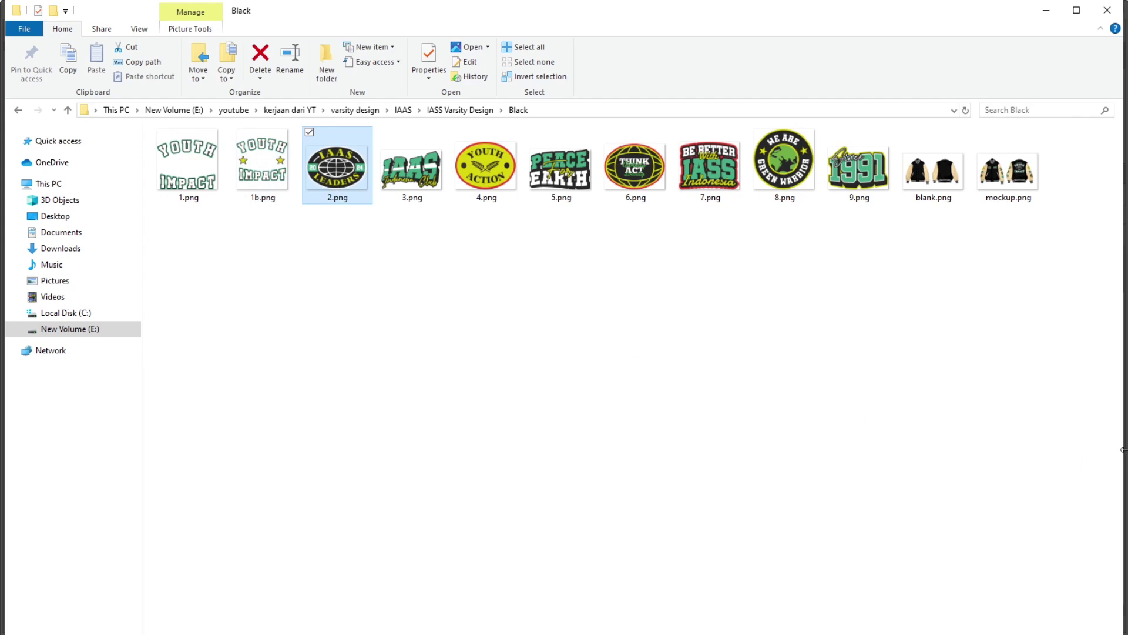
pyautogui.moveTo(311, 177)
pyautogui.mouseDown()
pyautogui.moveTo(573, 360)
pyautogui.moveTo(213, 311)
pyautogui.moveTo(475, 347)
pyautogui.mouseUp()
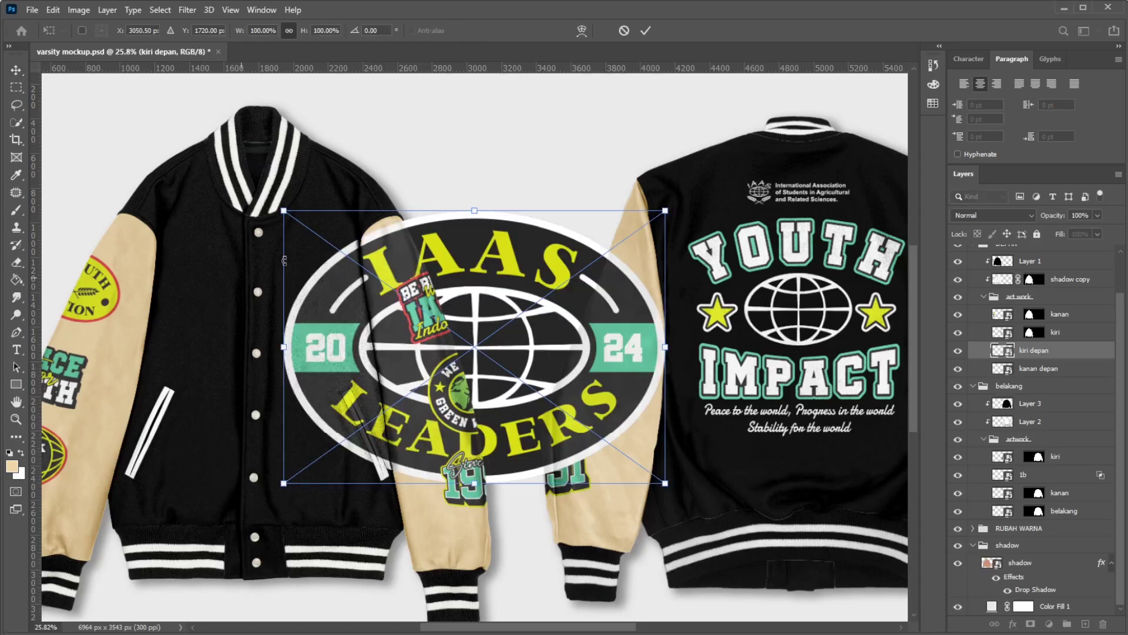
pyautogui.moveTo(666, 211)
pyautogui.mouseDown()
pyautogui.moveTo(246, 270)
pyautogui.moveTo(225, 259)
pyautogui.moveTo(202, 310)
pyautogui.mouseUp()
pyautogui.press('Return')
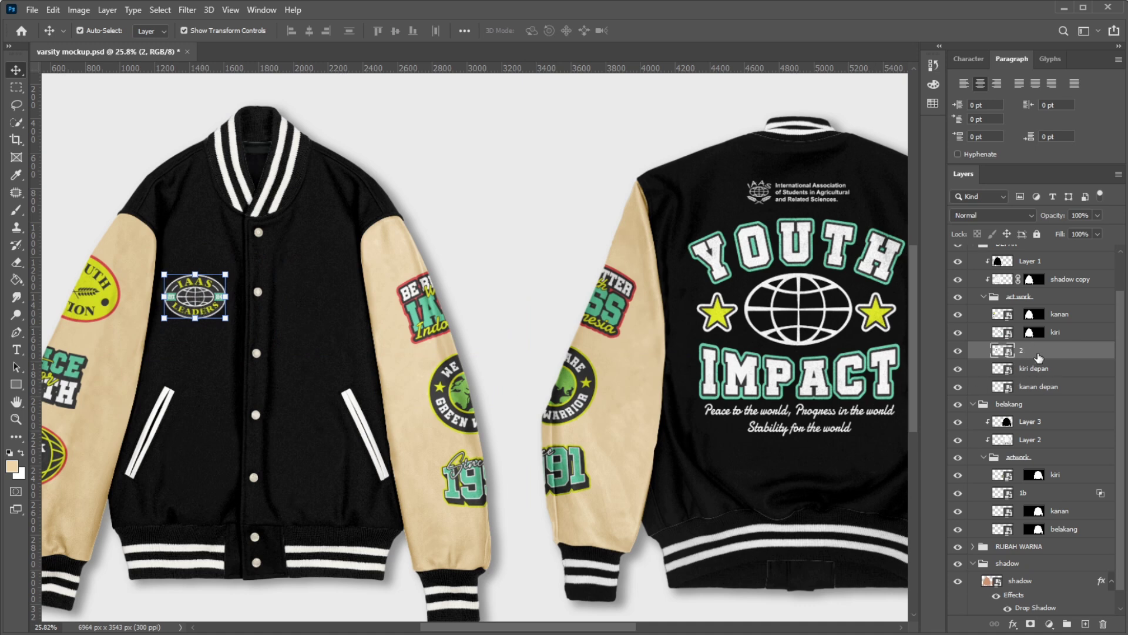
pyautogui.hotkey('ctrl', 'z')
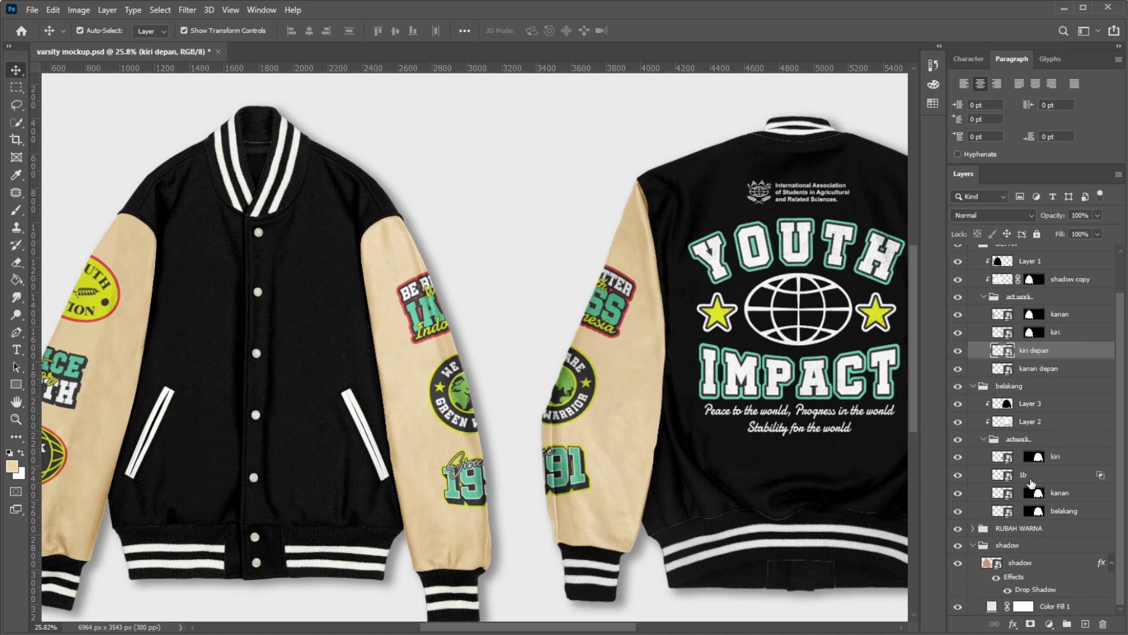
# Step: Delete the belakang artwork layer and select the kiri depan layer
pyautogui.click(1061, 511)
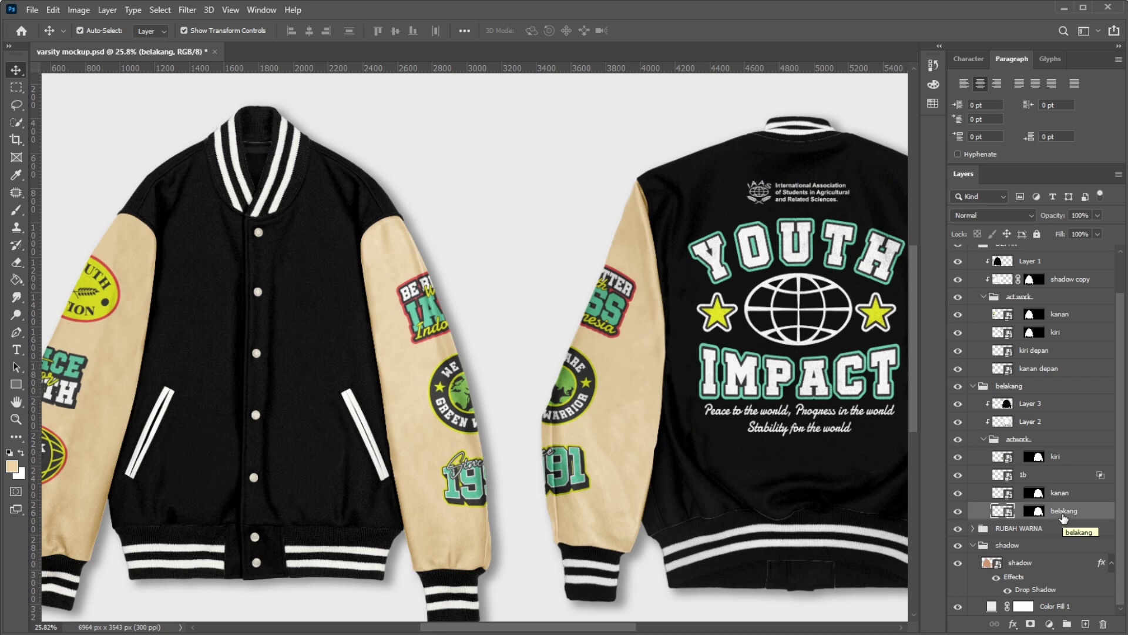
pyautogui.press('Delete')
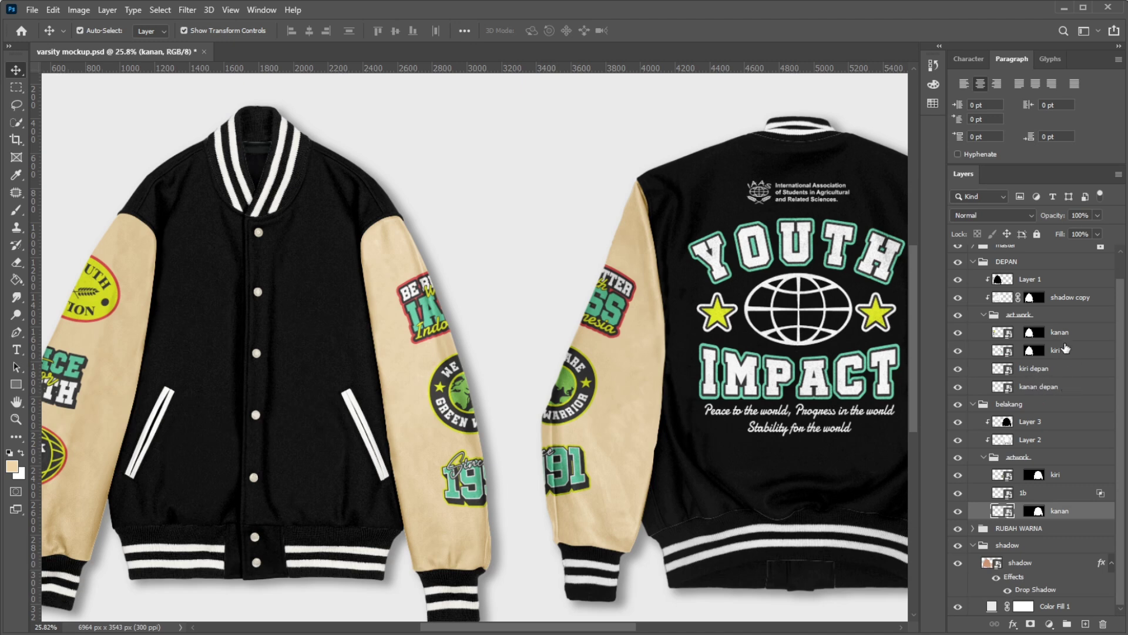
pyautogui.click(1064, 350)
pyautogui.click(1049, 386)
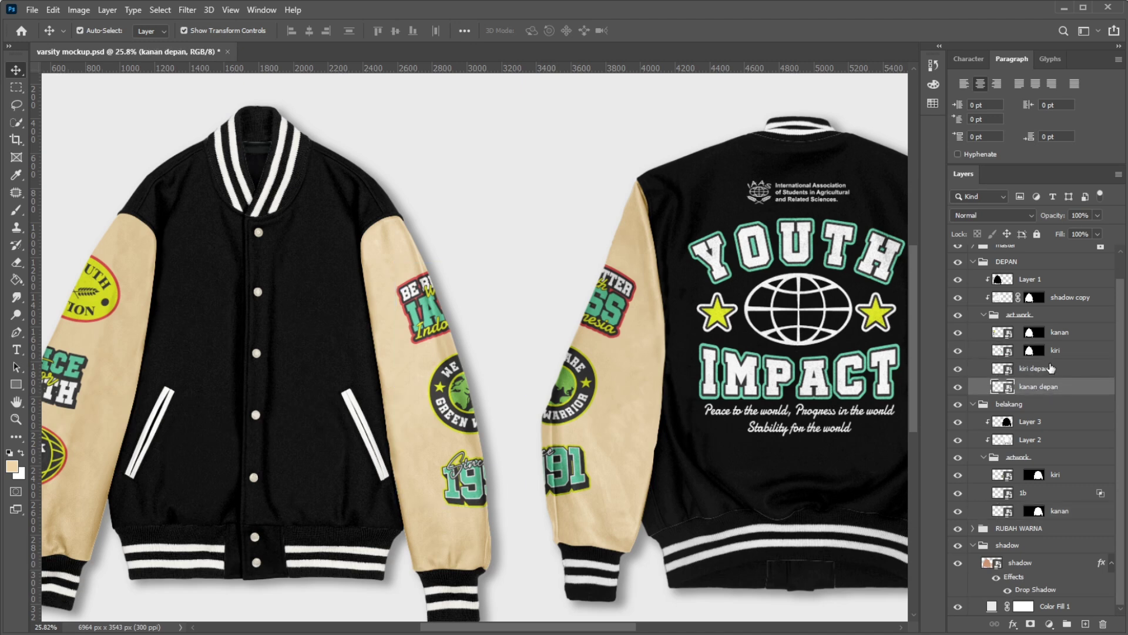
pyautogui.click(1052, 369)
# Step: Put the 3.png IAAS Indonesia Club artwork inside the kiri depan smart object and close it
pyautogui.doubleClick(997, 369)
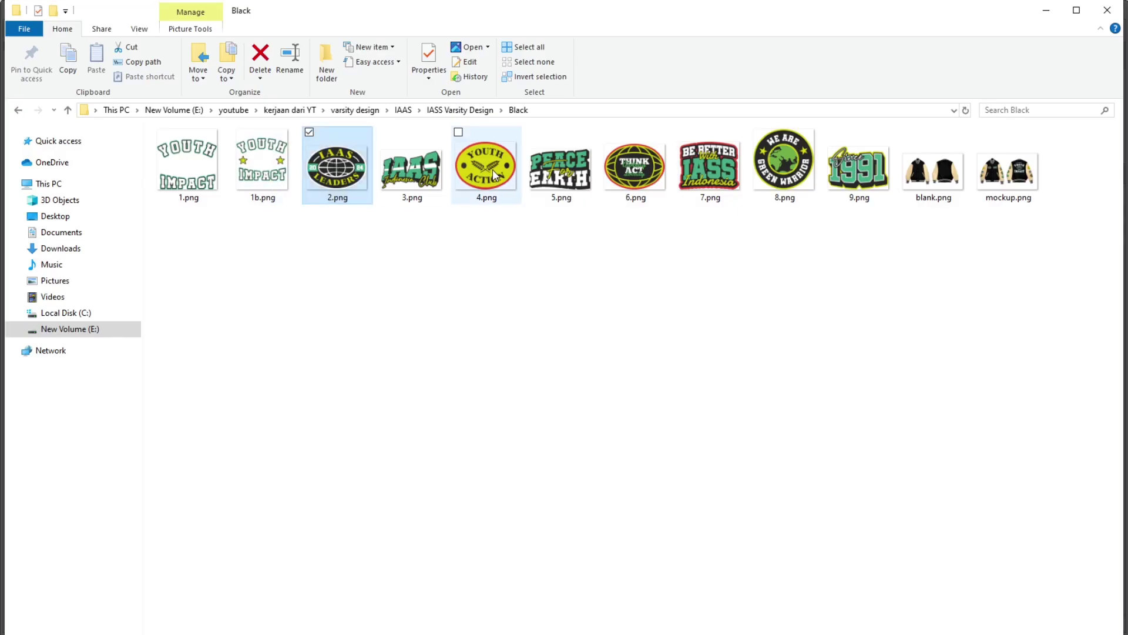
pyautogui.moveTo(412, 167)
pyautogui.mouseDown()
pyautogui.moveTo(459, 316)
pyautogui.moveTo(474, 322)
pyautogui.mouseUp()
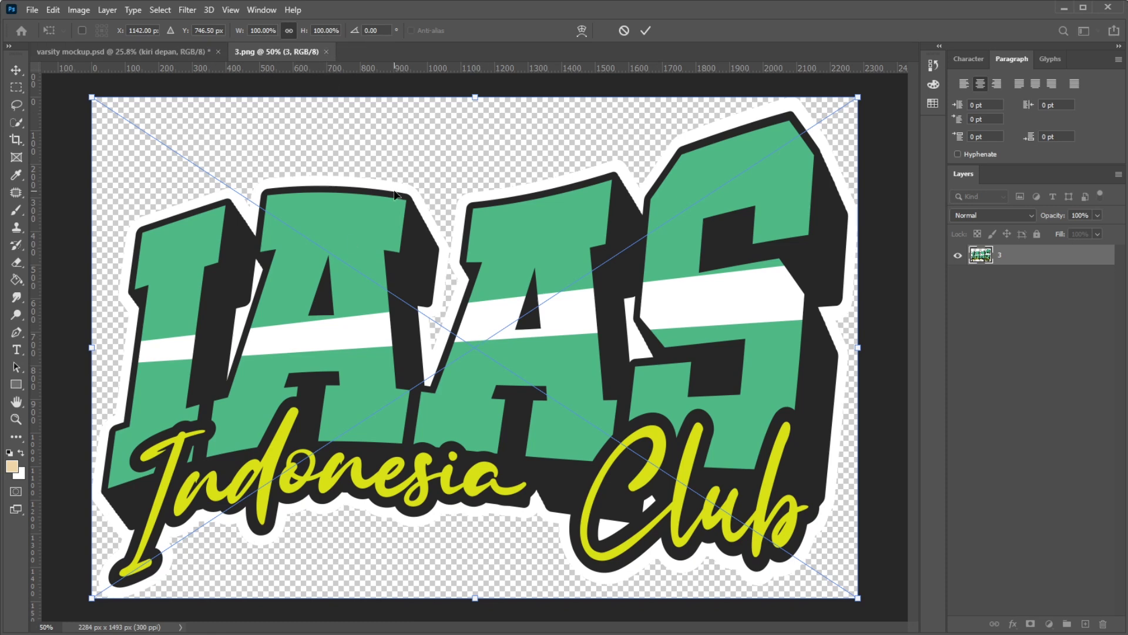
pyautogui.press('Return')
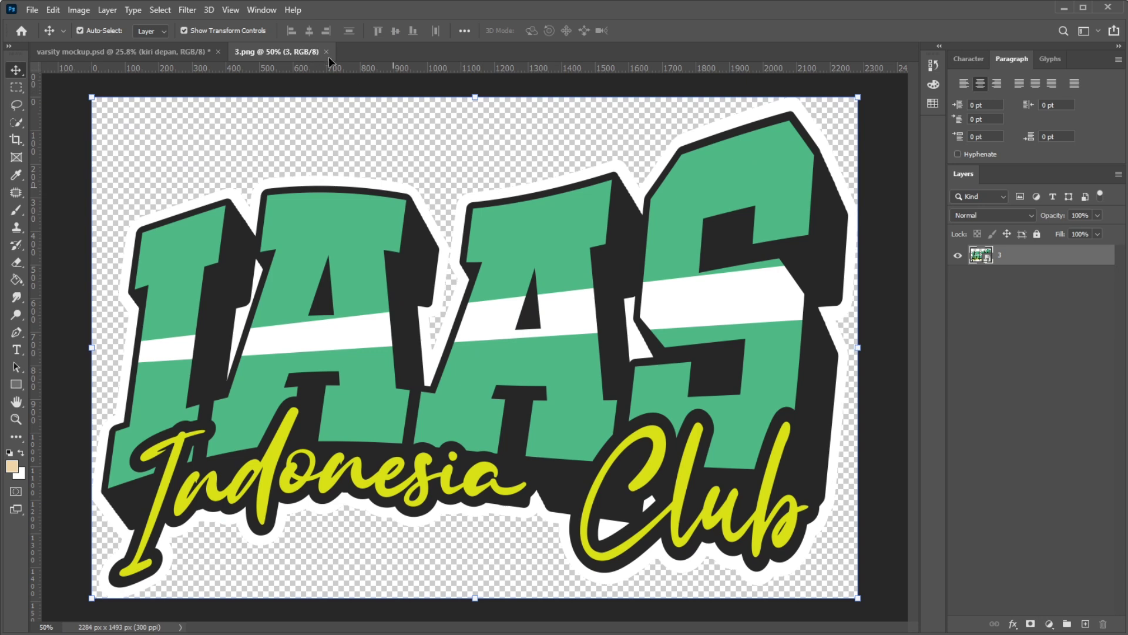
pyautogui.click(327, 52)
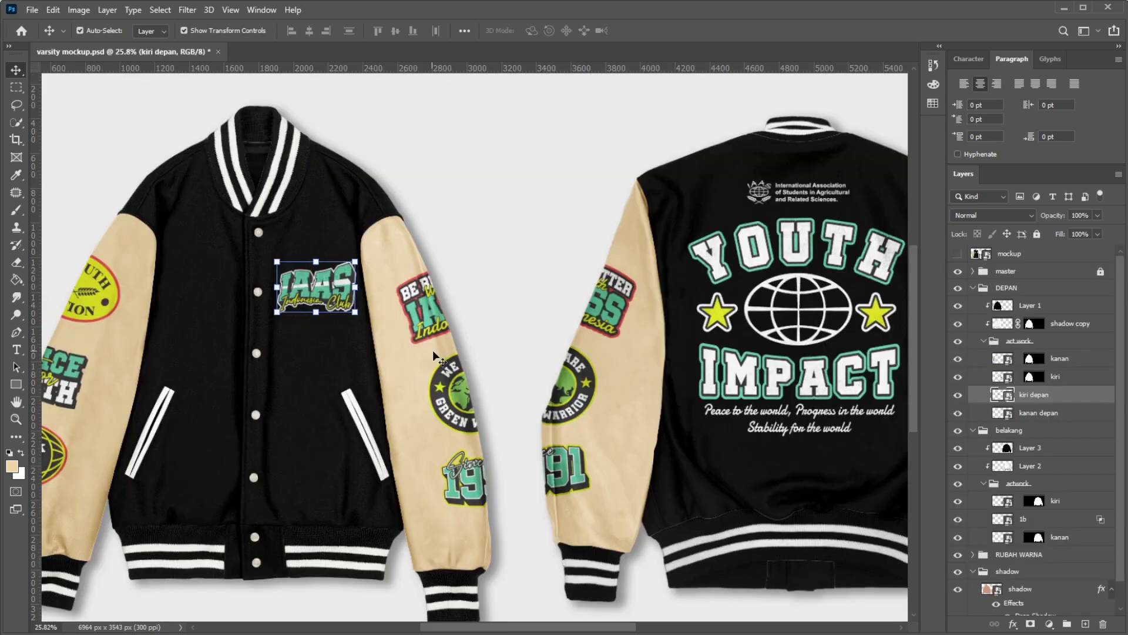
# Step: Place the 2.png IAAS LEADERS badge in the kanan depan smart object, save and close it
pyautogui.doubleClick(997, 415)
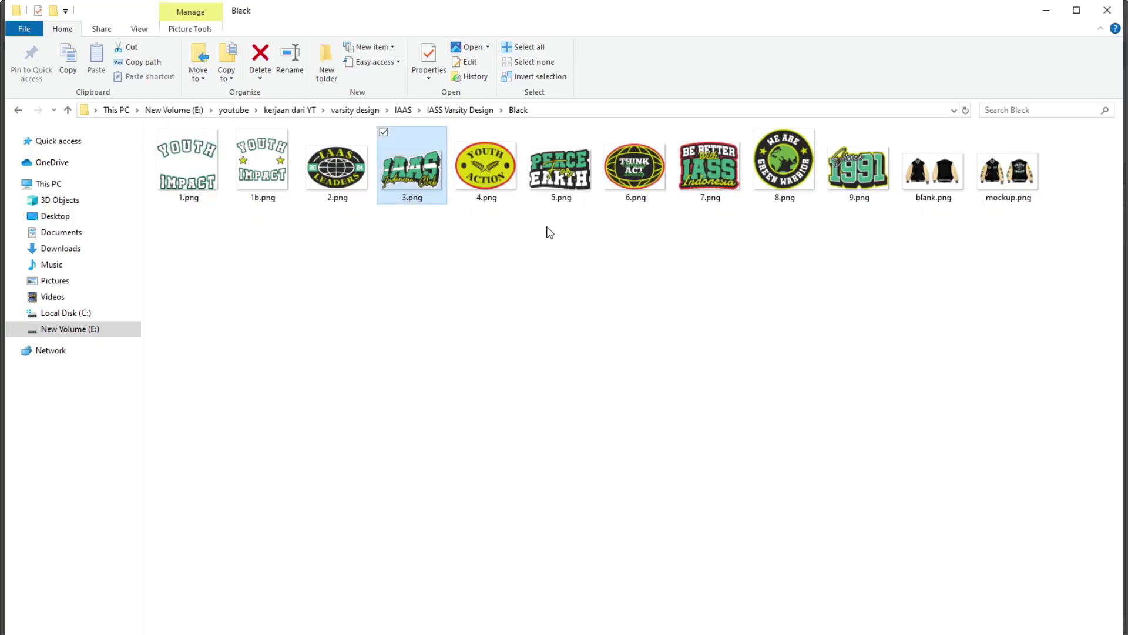
pyautogui.moveTo(355, 188)
pyautogui.mouseDown()
pyautogui.moveTo(300, 308)
pyautogui.moveTo(379, 323)
pyautogui.mouseUp()
pyautogui.press('Return')
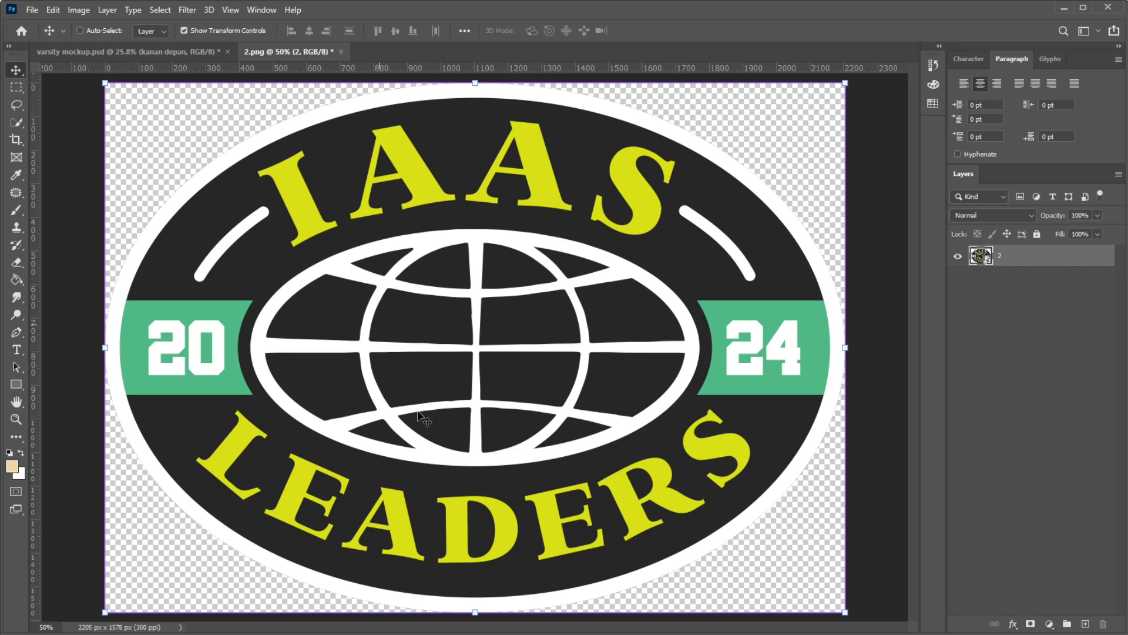
pyautogui.hotkey('ctrl', 's')
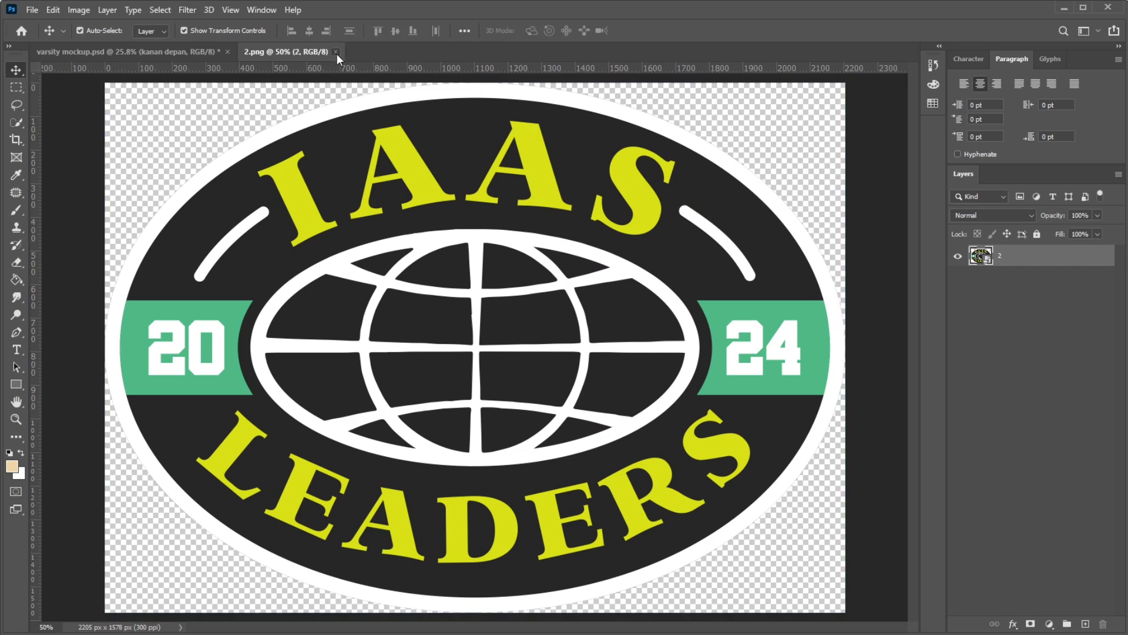
pyautogui.click(335, 52)
pyautogui.scroll(1, 329, 347)
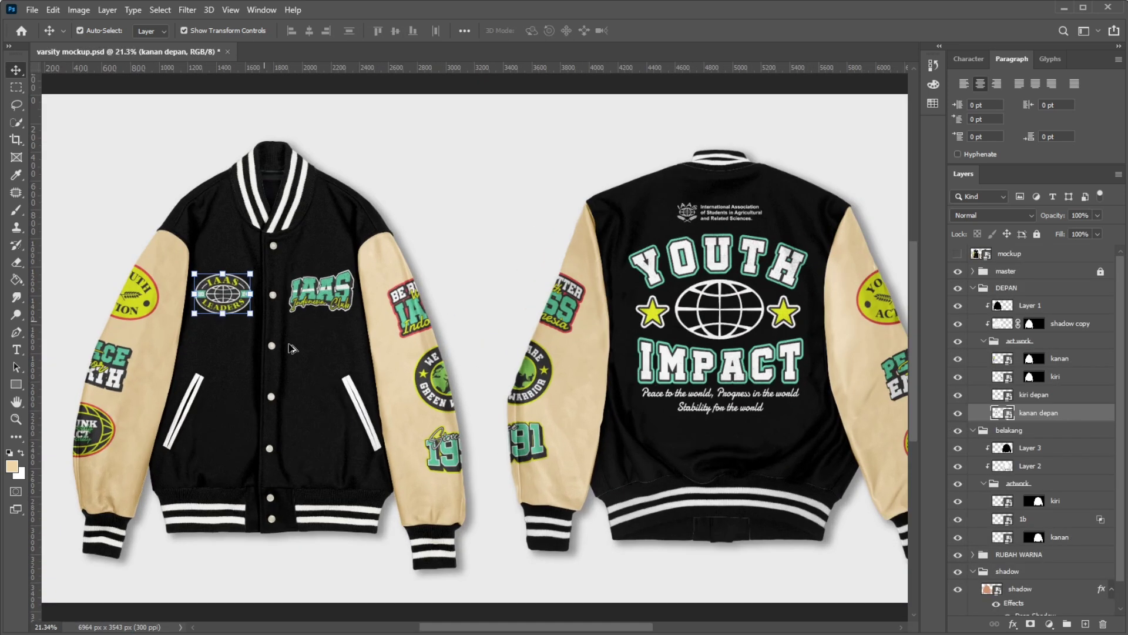
pyautogui.scroll(1, 292, 351)
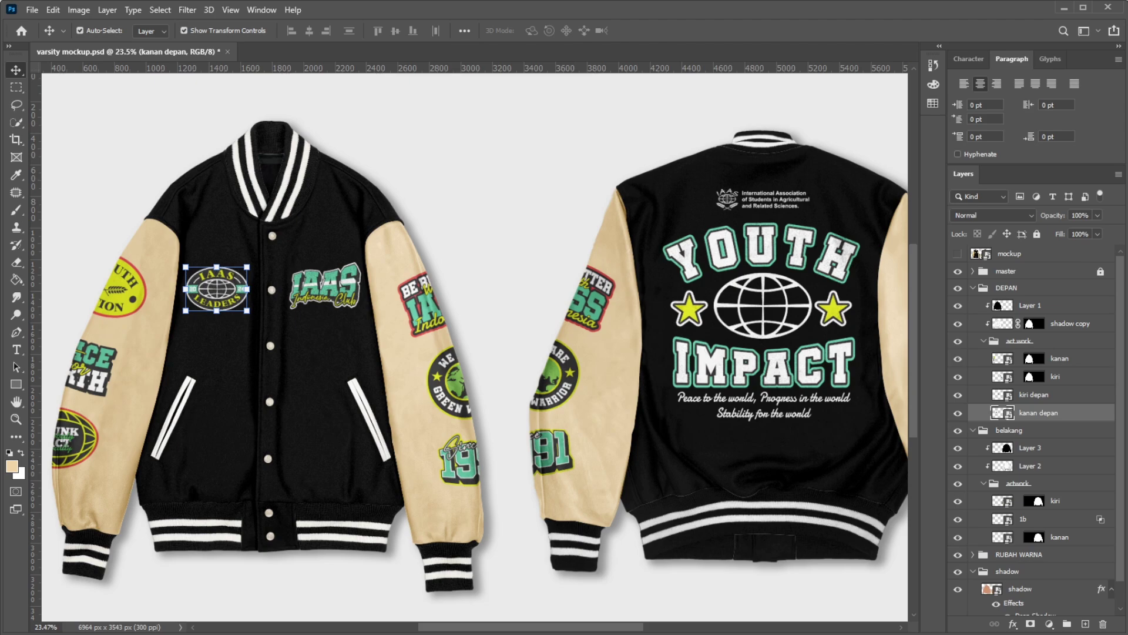
# Step: In CorelDRAW, select three badges on the cream sheet, then switch to IASS Varsity Design.cdr
pyautogui.click(317, 603)
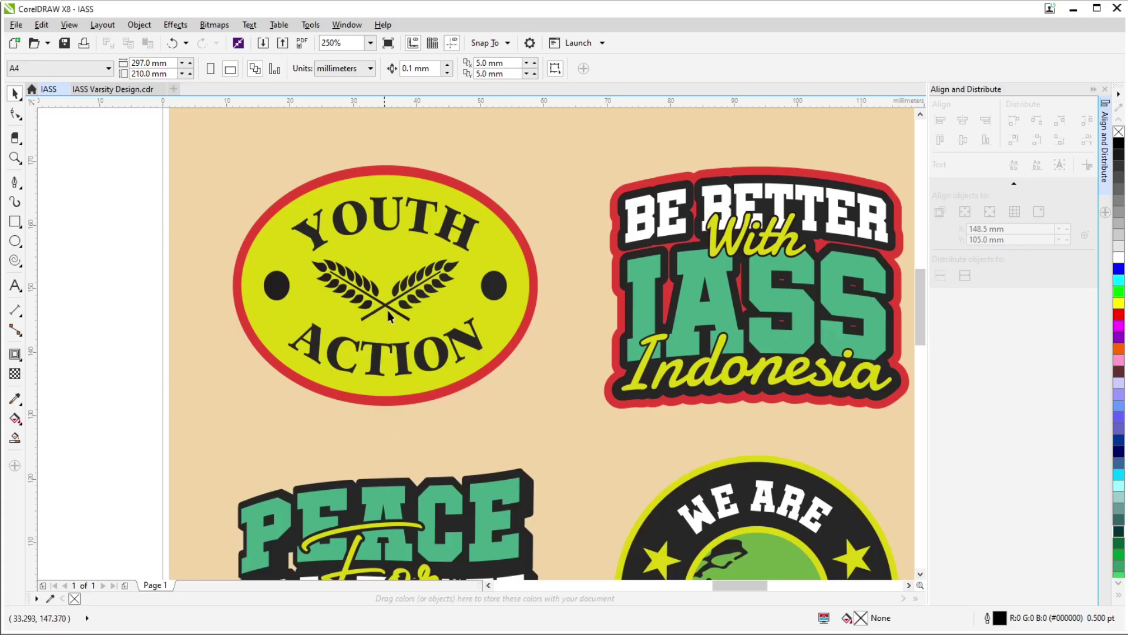
pyautogui.scroll(-2, 393, 415)
pyautogui.scroll(-2, 394, 418)
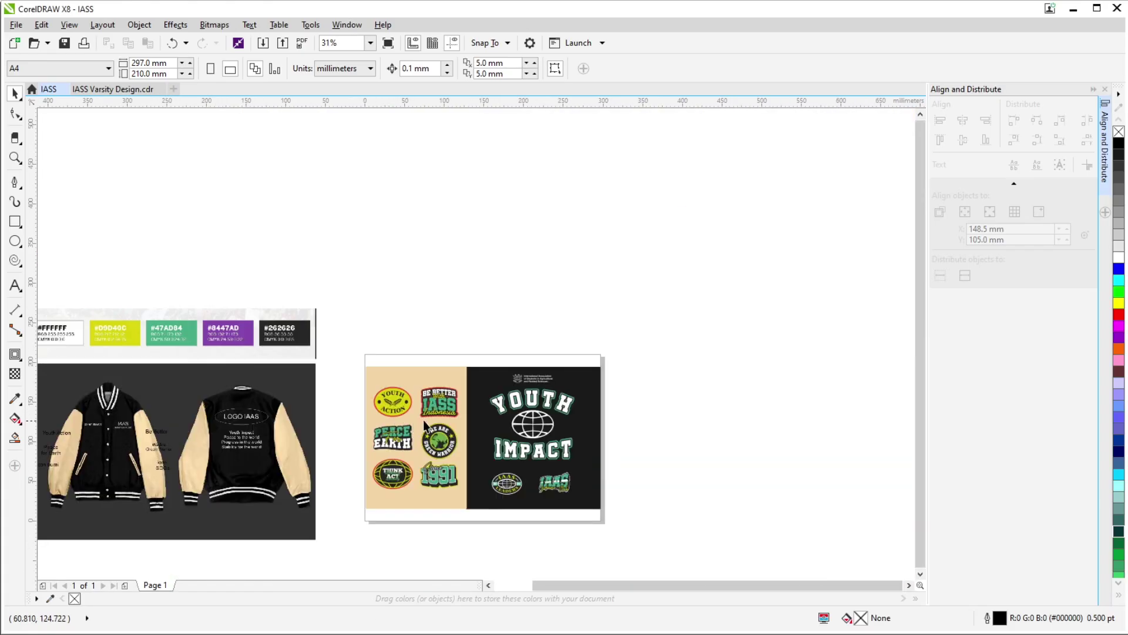
pyautogui.scroll(-2, 423, 420)
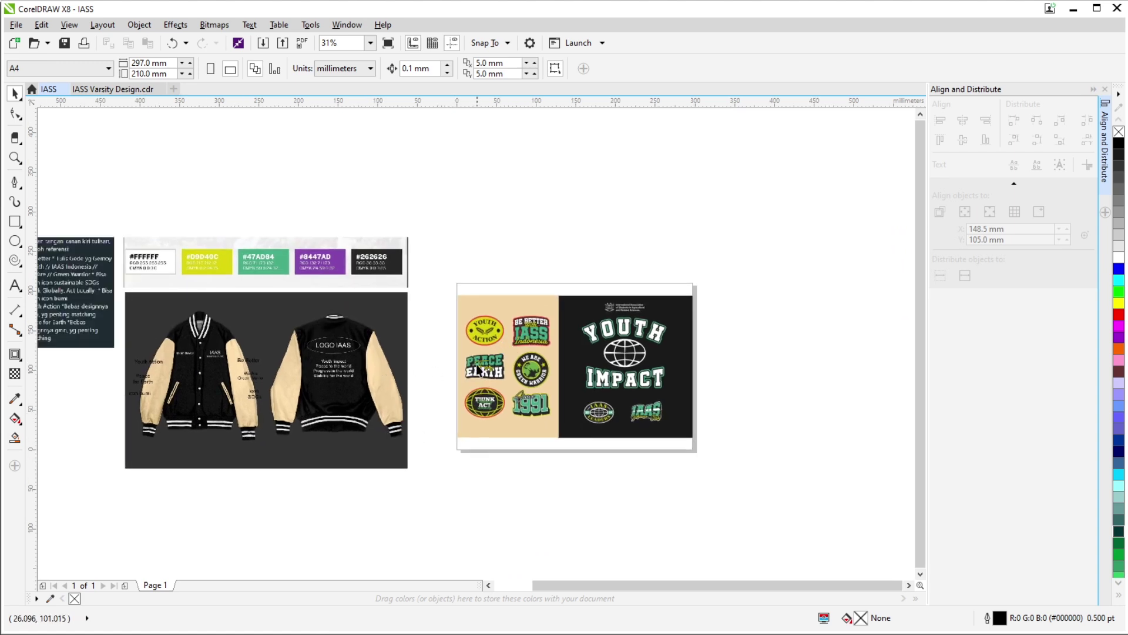
pyautogui.moveTo(442, 235)
pyautogui.mouseDown()
pyautogui.moveTo(511, 388)
pyautogui.moveTo(512, 453)
pyautogui.mouseUp()
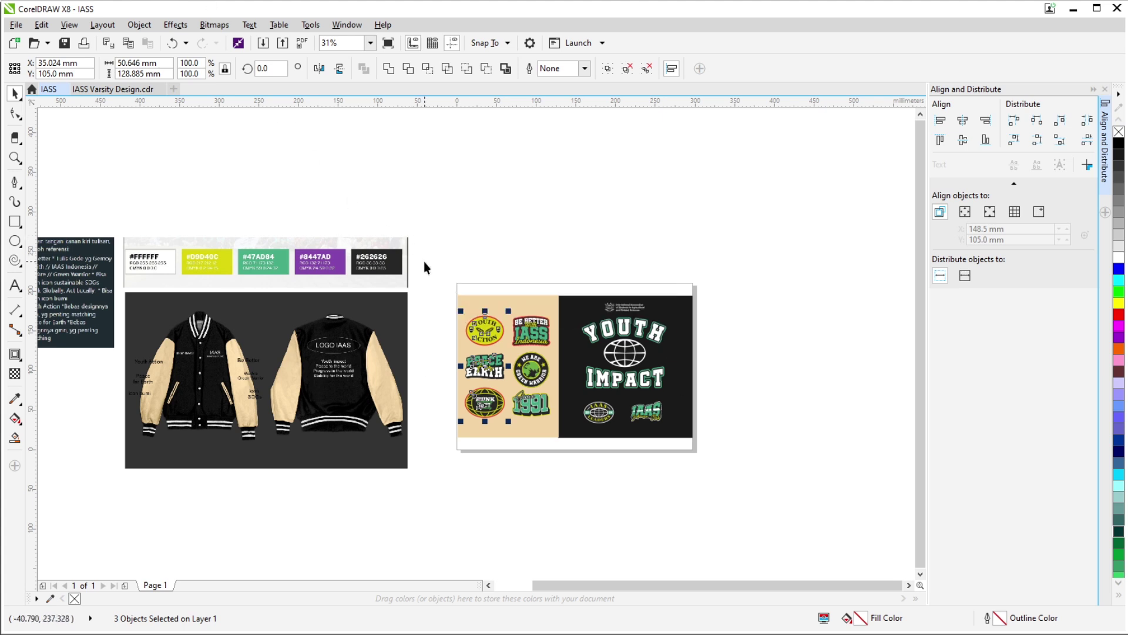
pyautogui.moveTo(424, 262); pyautogui.dragTo(510, 249)
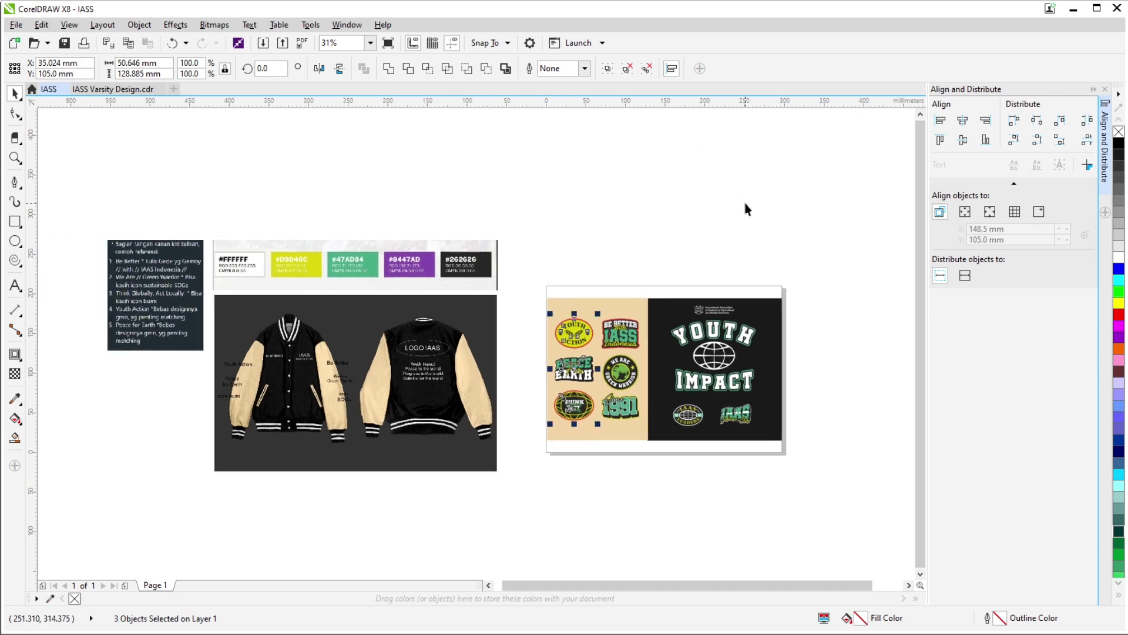
pyautogui.click(117, 89)
# Step: Return to page 1's navy jacket colourway and zoom around to inspect it
pyautogui.press('pageup')
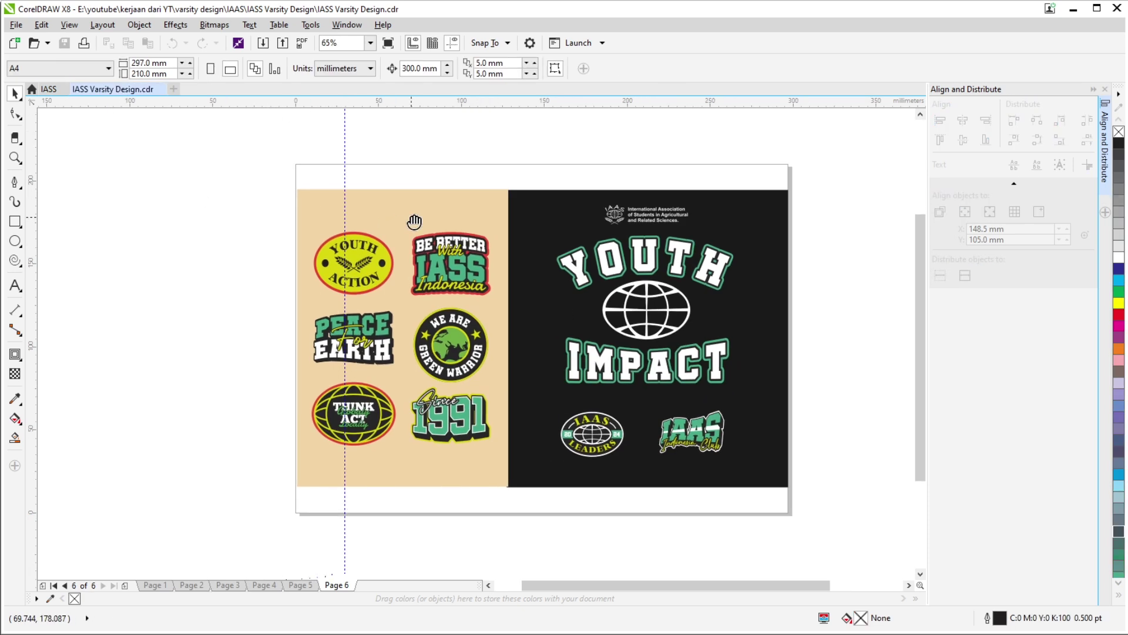
pyautogui.press('pageup')
pyautogui.press('pageup')
pyautogui.press('pageup')
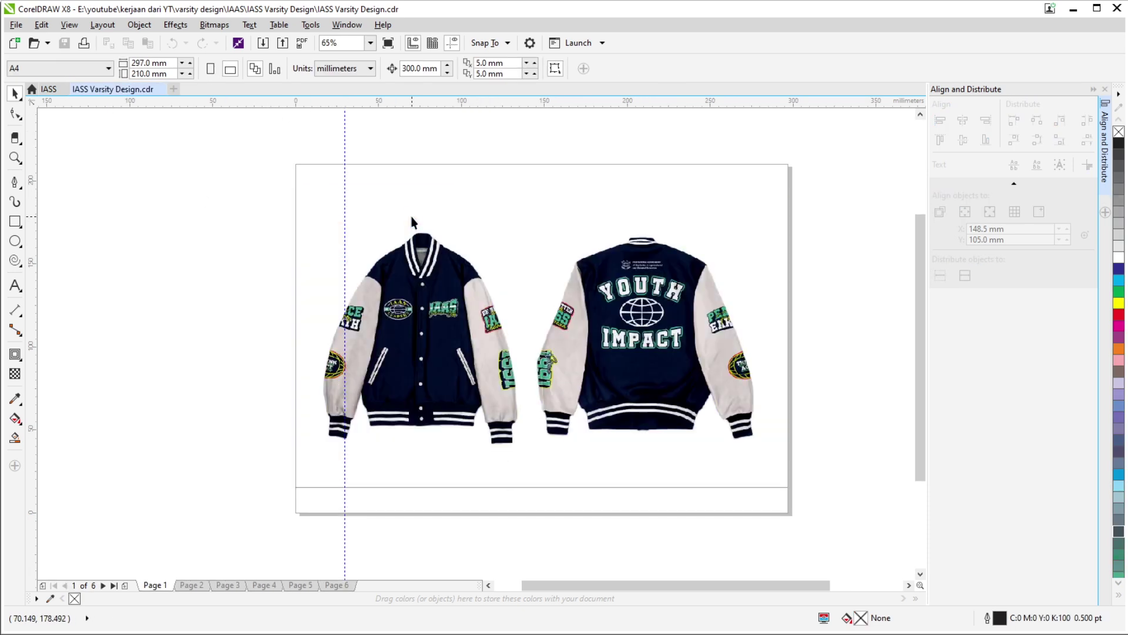
pyautogui.scroll(5, 362, 329)
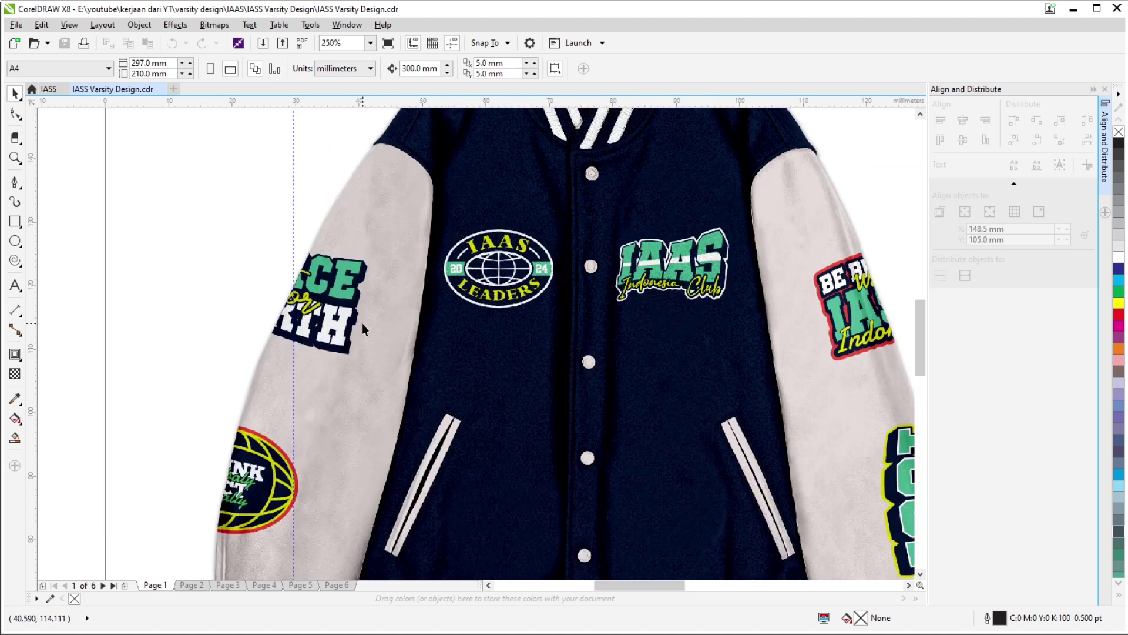
pyautogui.scroll(-4, 362, 329)
pyautogui.scroll(1, 272, 249)
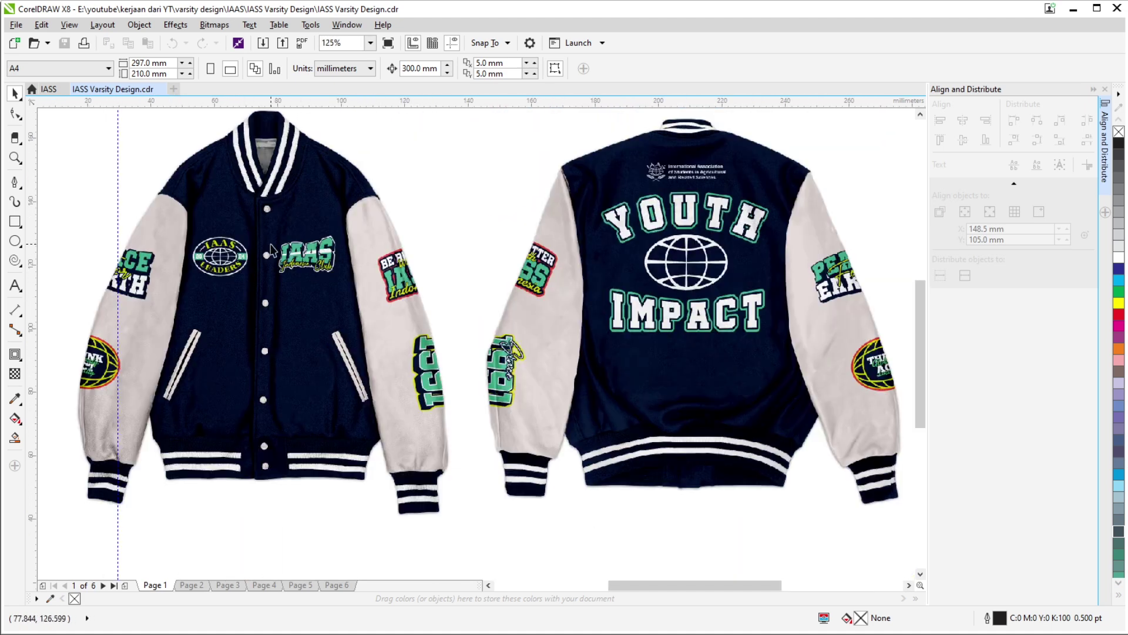
pyautogui.hscroll(-3, 271, 250)
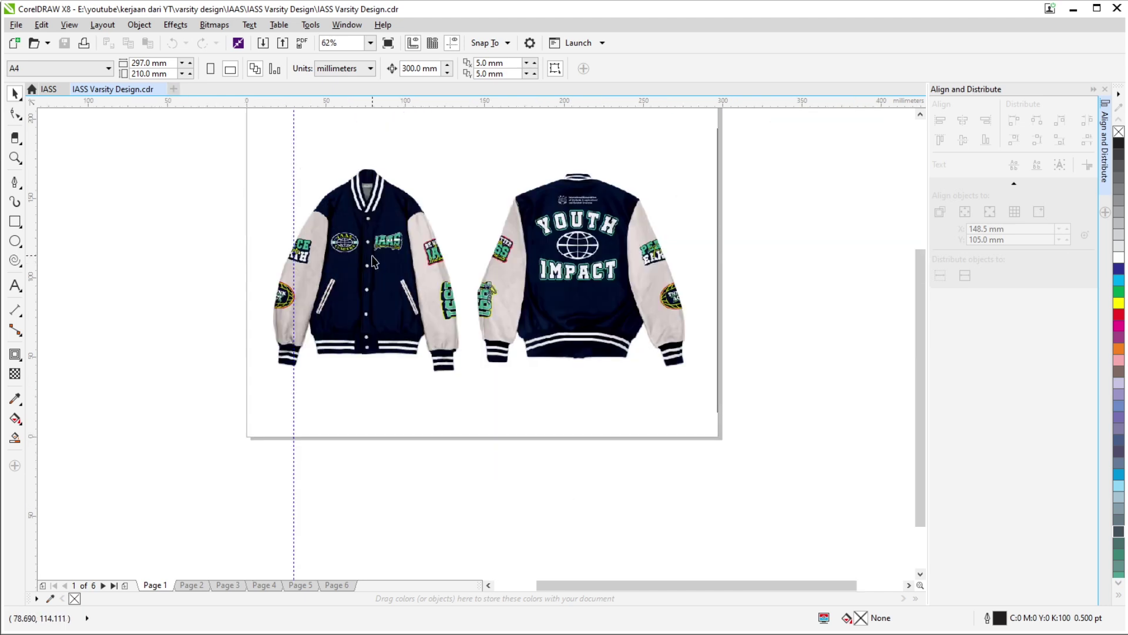
pyautogui.scroll(-2, 271, 267)
# Step: Move to page 2 and zoom in and out on the grey jackets
pyautogui.press('pagedown')
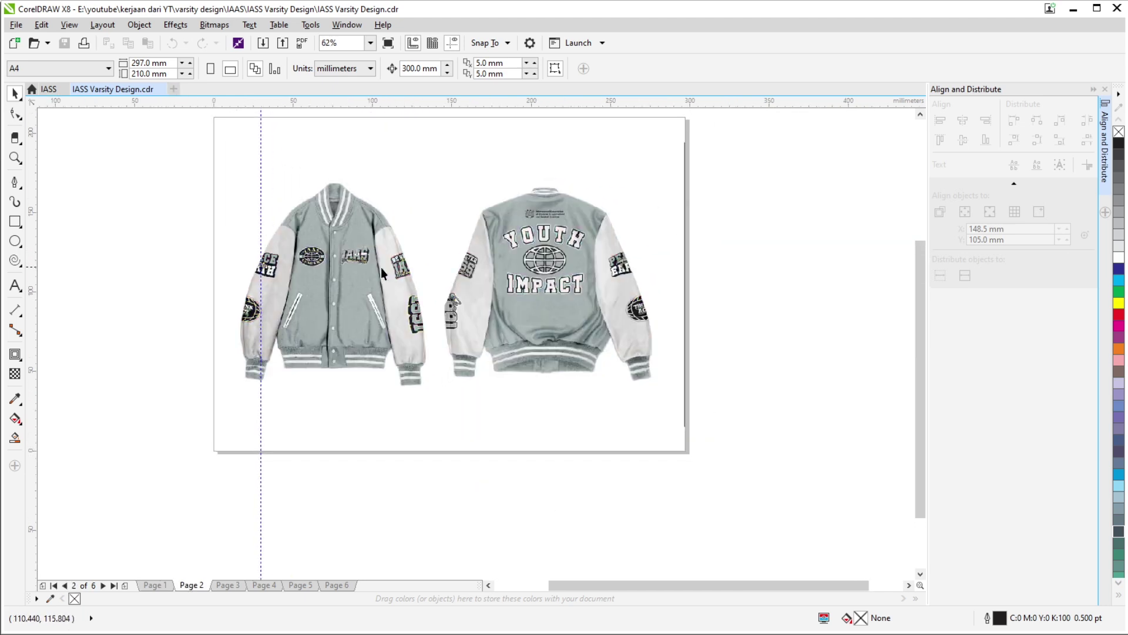
pyautogui.scroll(3, 282, 256)
pyautogui.scroll(-2, 343, 303)
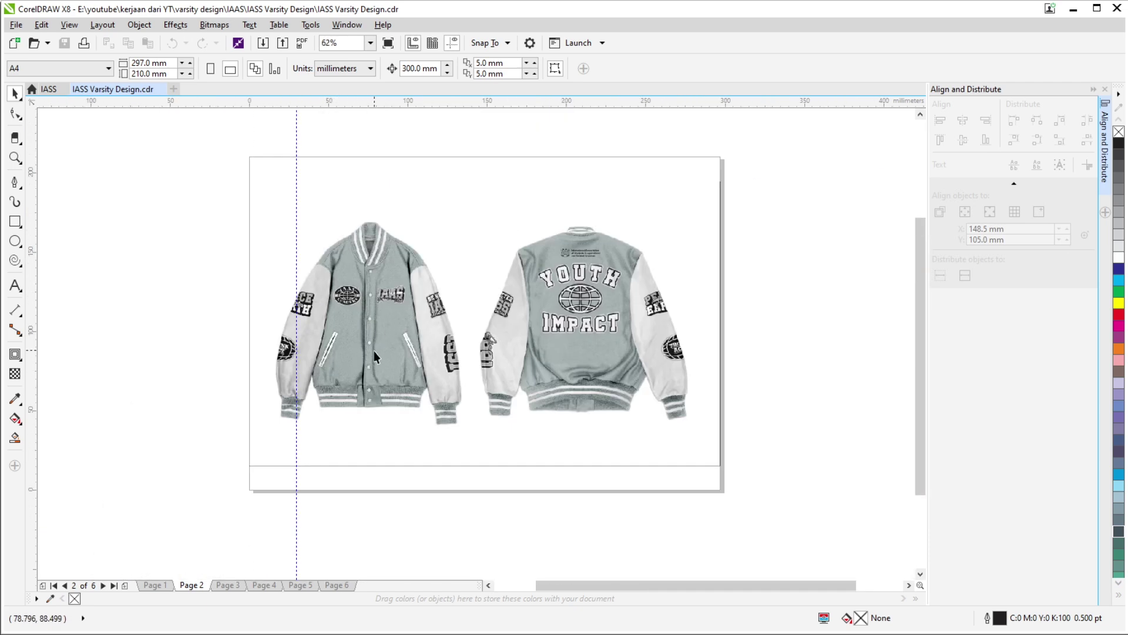
pyautogui.scroll(2, 375, 352)
pyautogui.scroll(1, 376, 363)
pyautogui.scroll(-2, 398, 297)
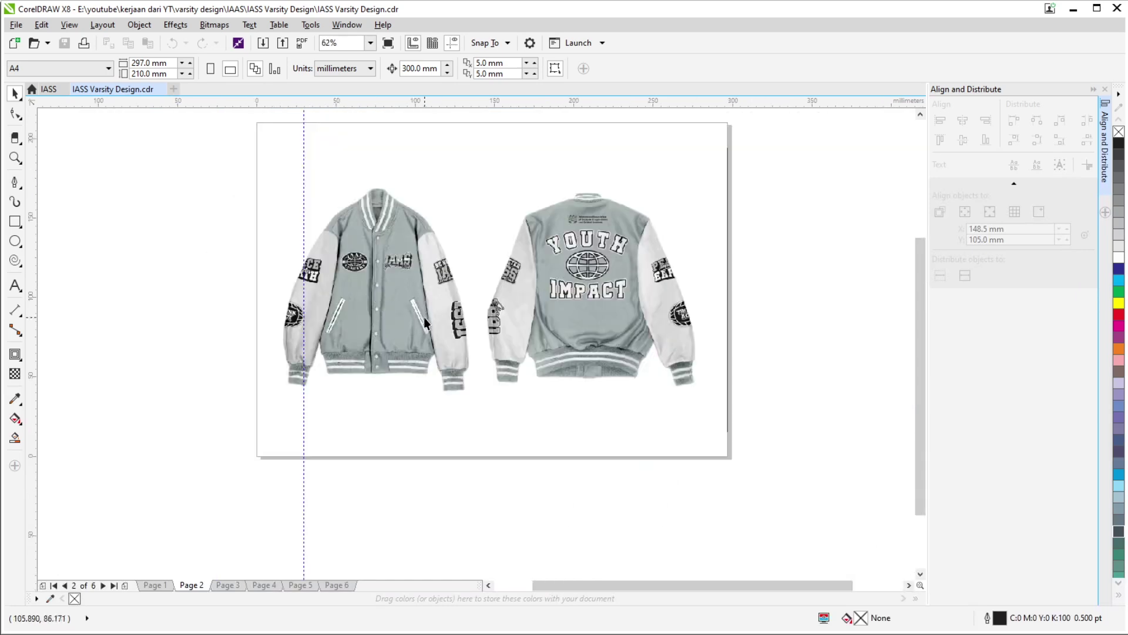
pyautogui.scroll(1, 404, 332)
pyautogui.scroll(-2, 403, 326)
pyautogui.scroll(1, 406, 309)
# Step: Look over page 3's black-and-cream jackets, then advance to page 4's greyscale badges
pyautogui.press('pagedown')
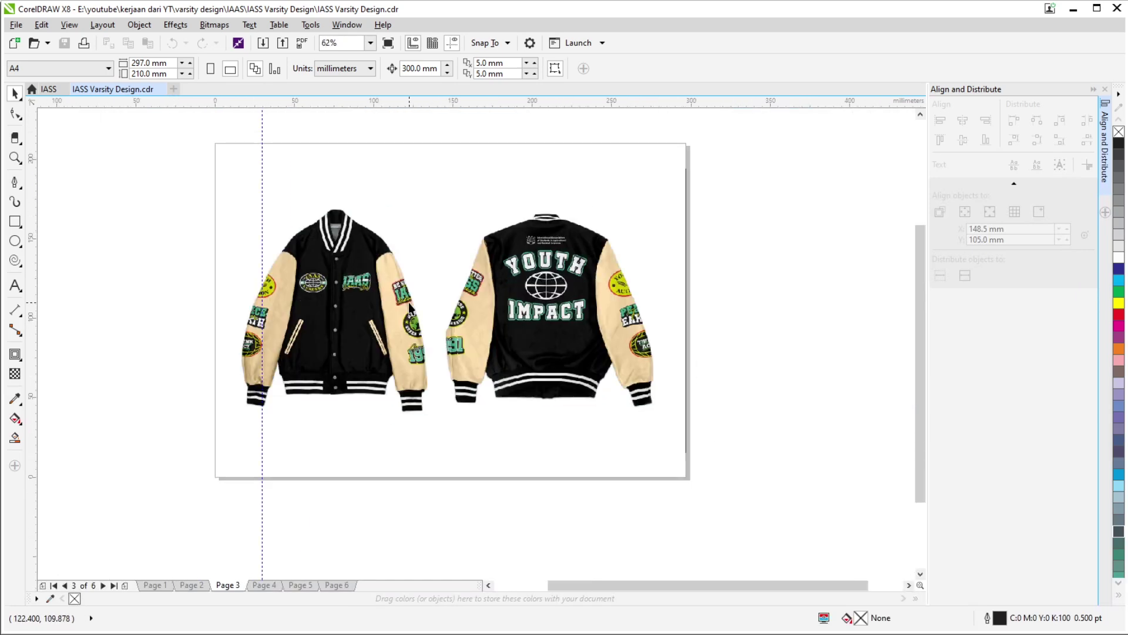
pyautogui.scroll(1, 342, 303)
pyautogui.scroll(-1, 342, 302)
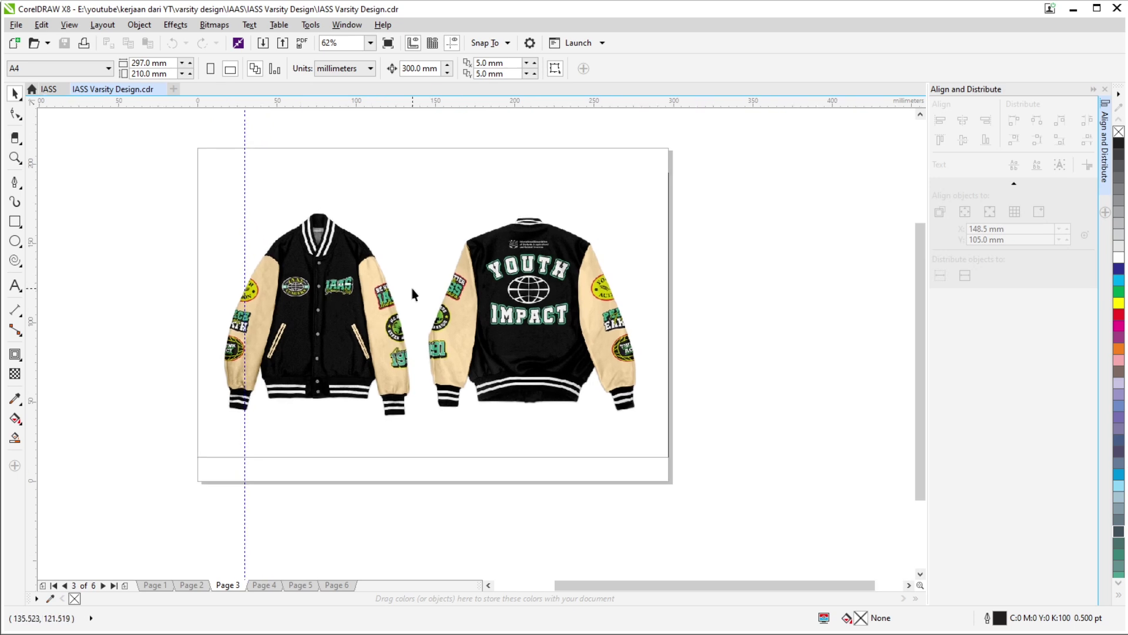
pyautogui.press('pagedown')
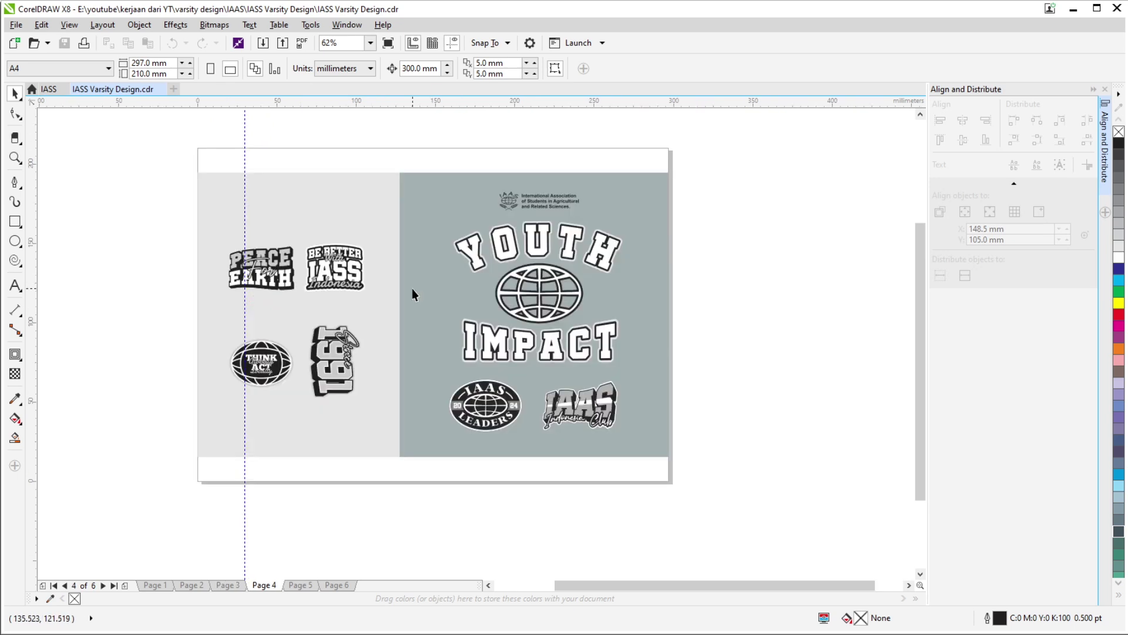
# Step: Zoom in and out on page 4's greyscale badges, then advance to page 5
pyautogui.scroll(1, 402, 244)
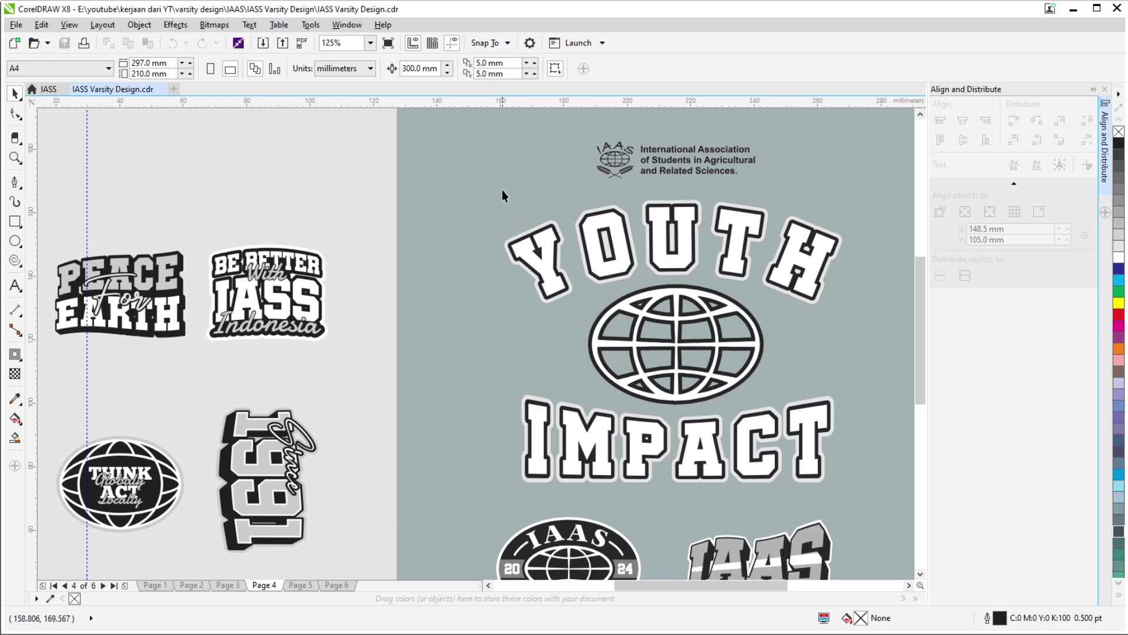
pyautogui.scroll(-1, 502, 189)
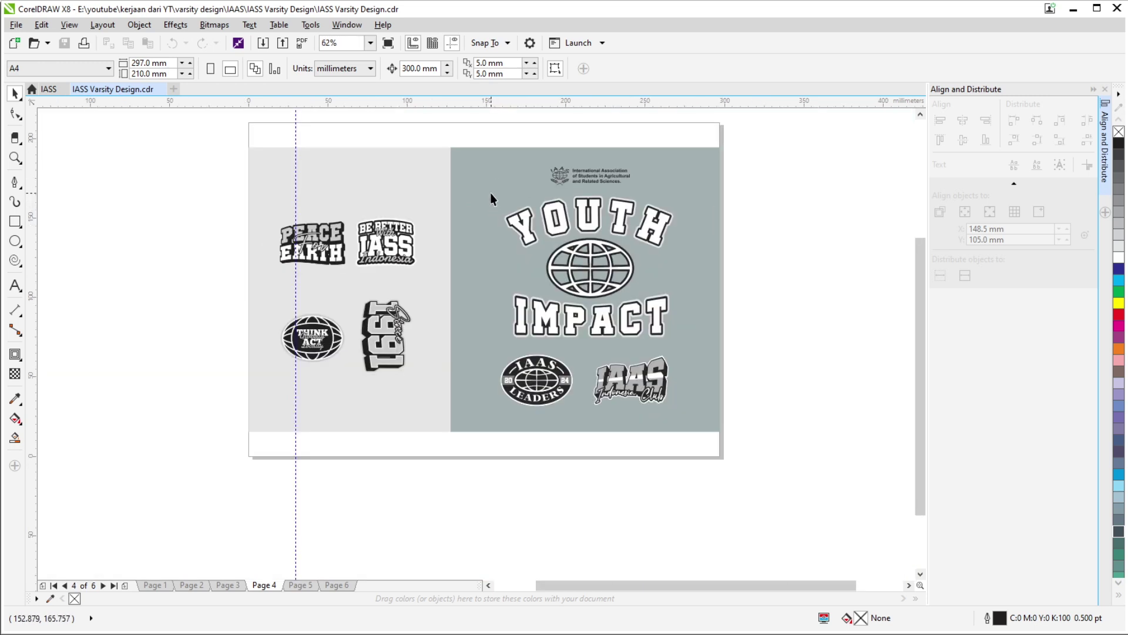
pyautogui.scroll(1, 577, 274)
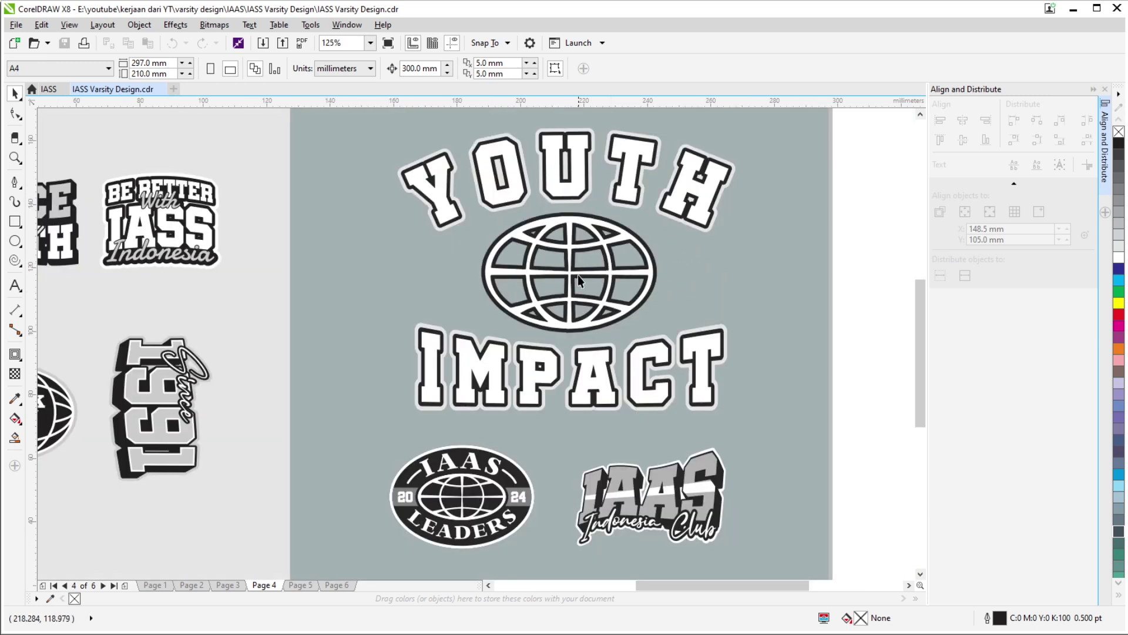
pyautogui.scroll(-1, 582, 296)
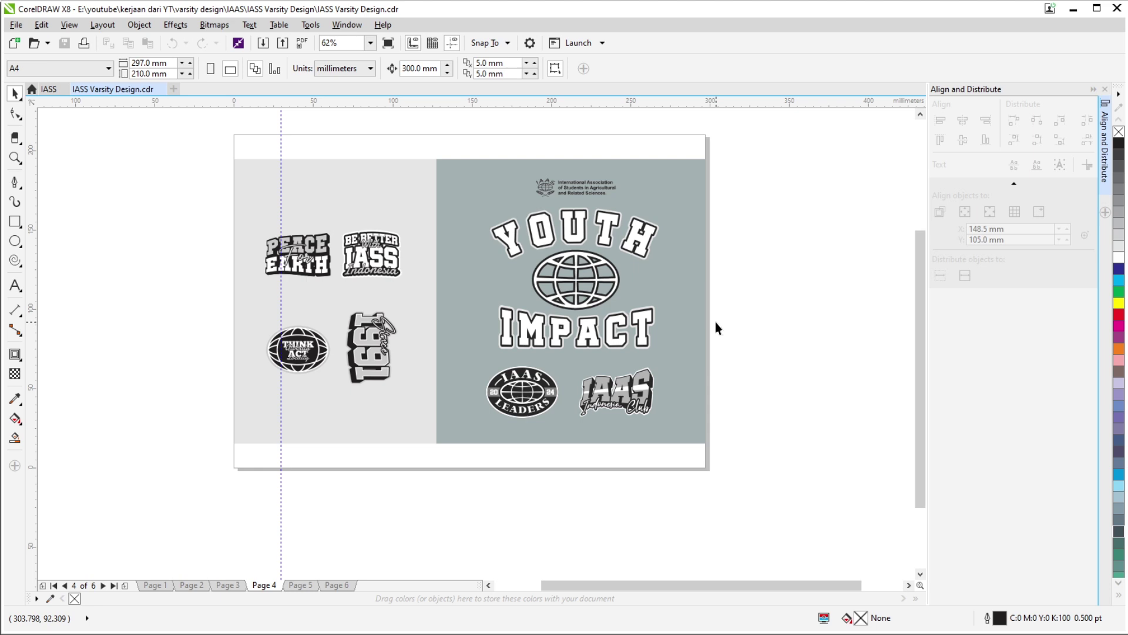
pyautogui.press('pagedown')
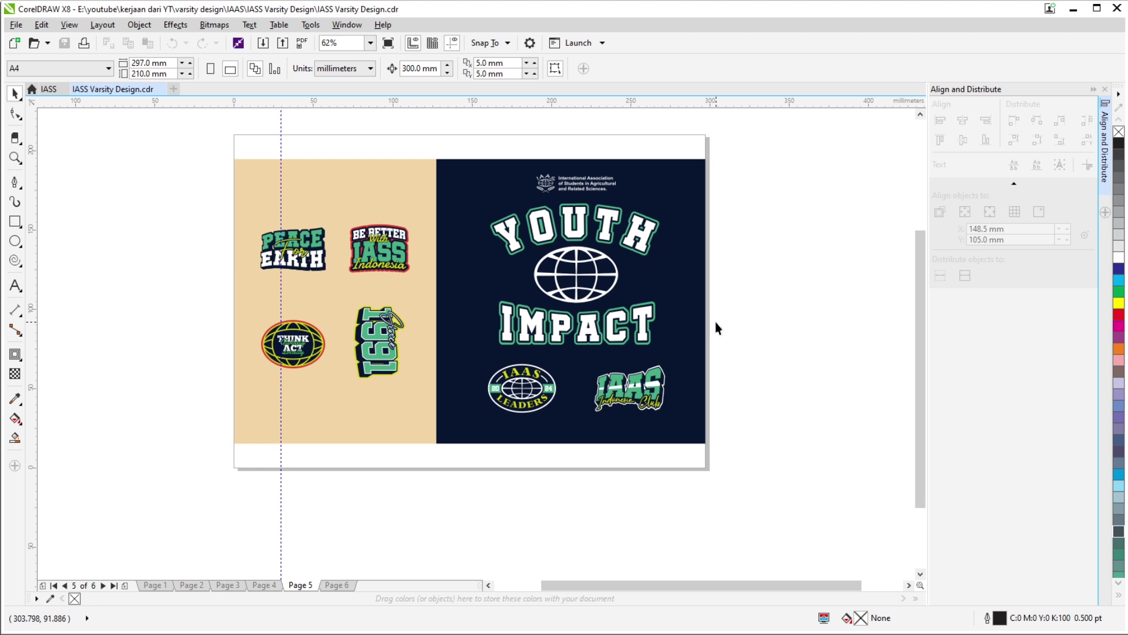
# Step: Advance to page 6's black-and-cream badge sheet
pyautogui.press('pagedown')
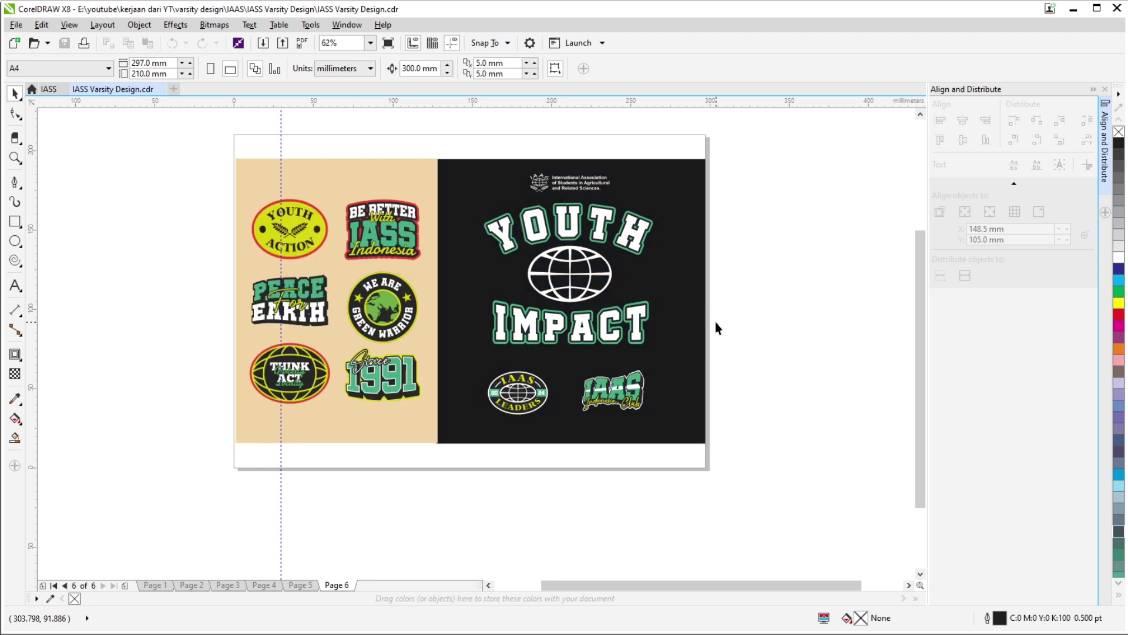